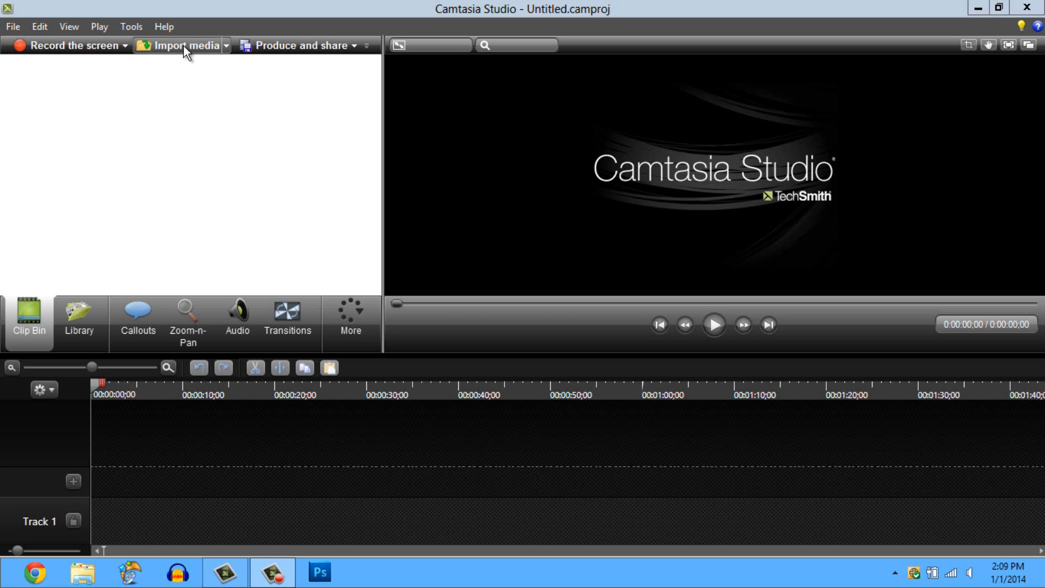
Import the gameplay video 2014_1_1_13_58_39.MP4 from the Desktop into the project
left_click(184, 45)
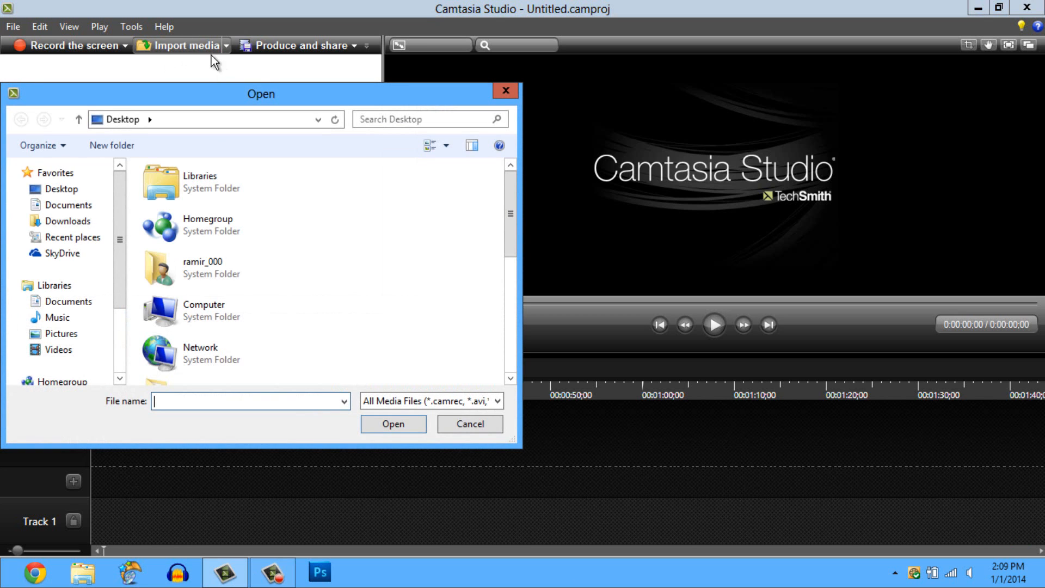
left_click(504, 92)
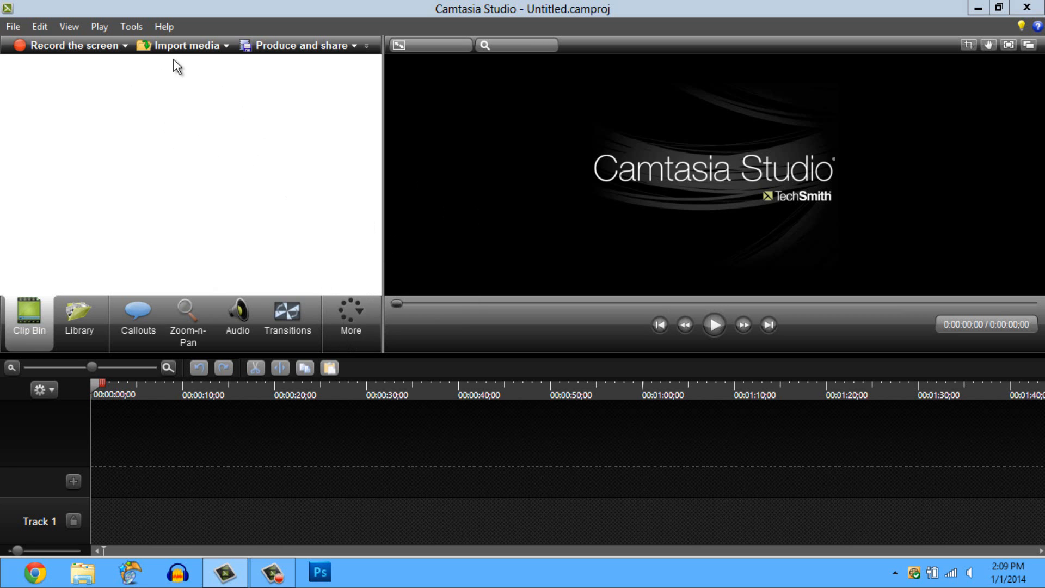
left_click(197, 58)
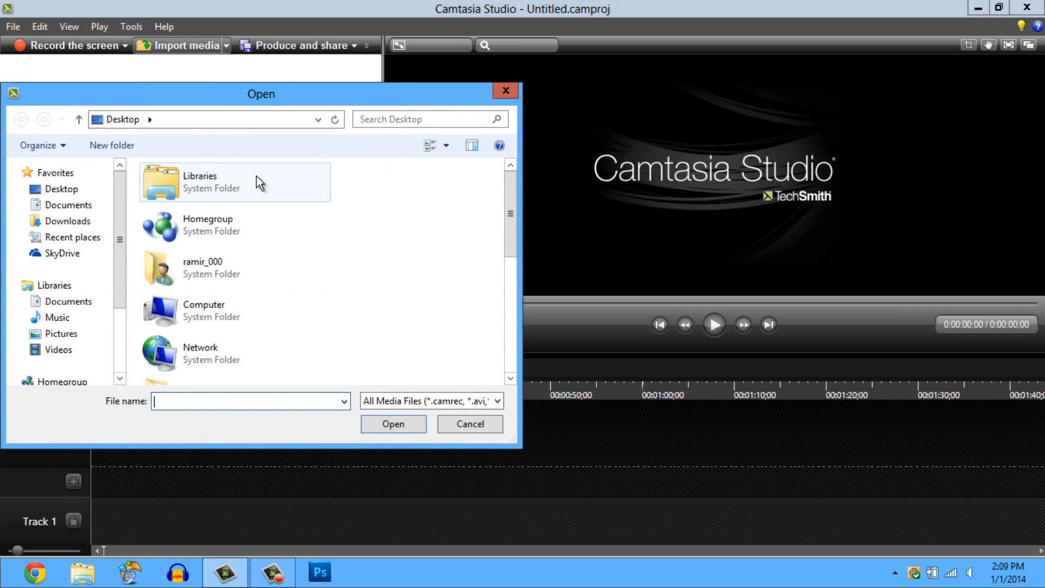
left_click_drag(502, 195, 469, 364)
left_click(223, 380)
left_click(392, 424)
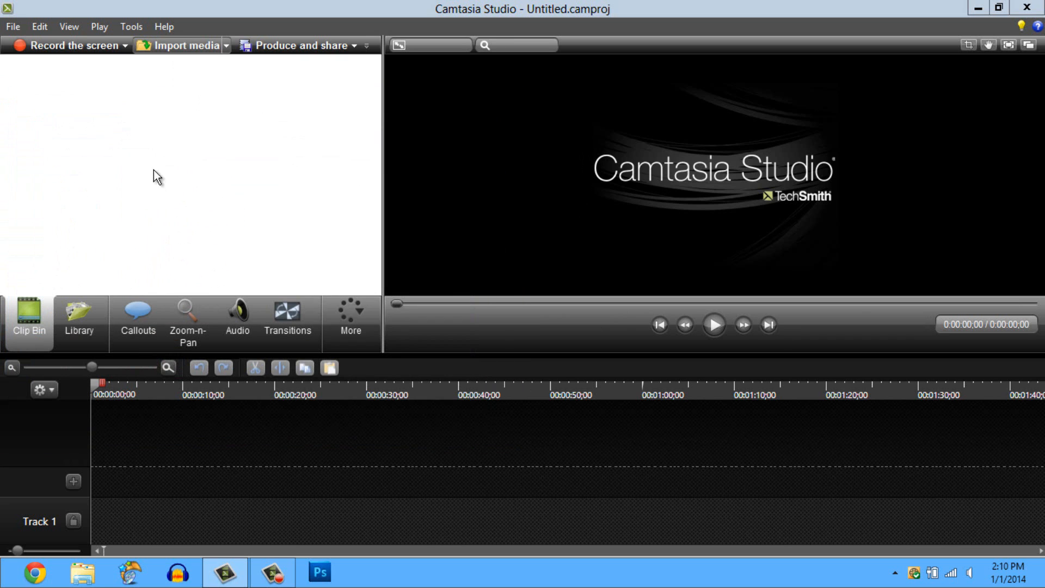
Place the imported video on Track 1 and set the editing dimensions to 1920 x 1080 (Recording Dimensions)
left_click_drag(35, 100, 109, 521)
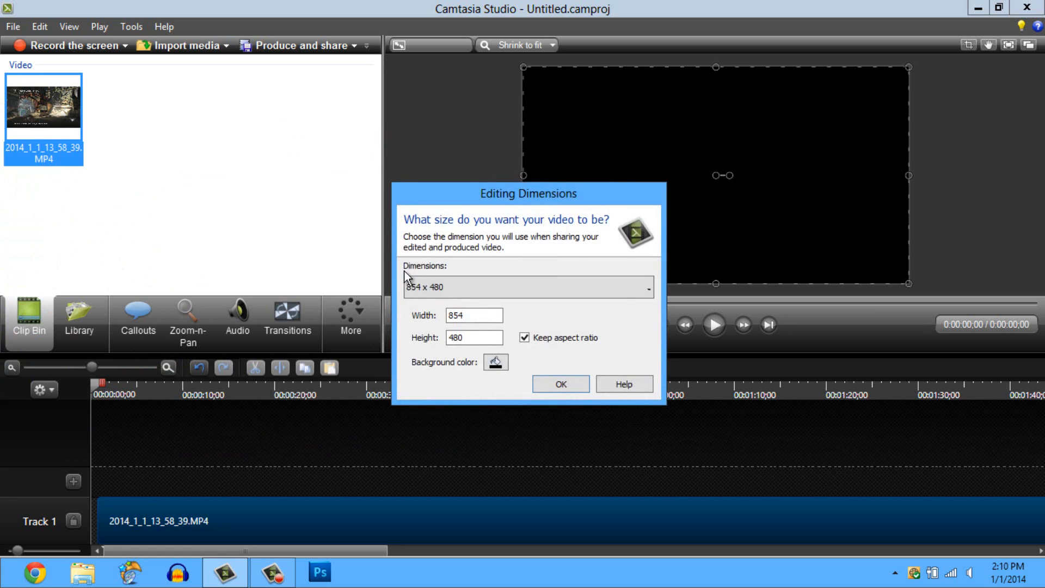
left_click(433, 289)
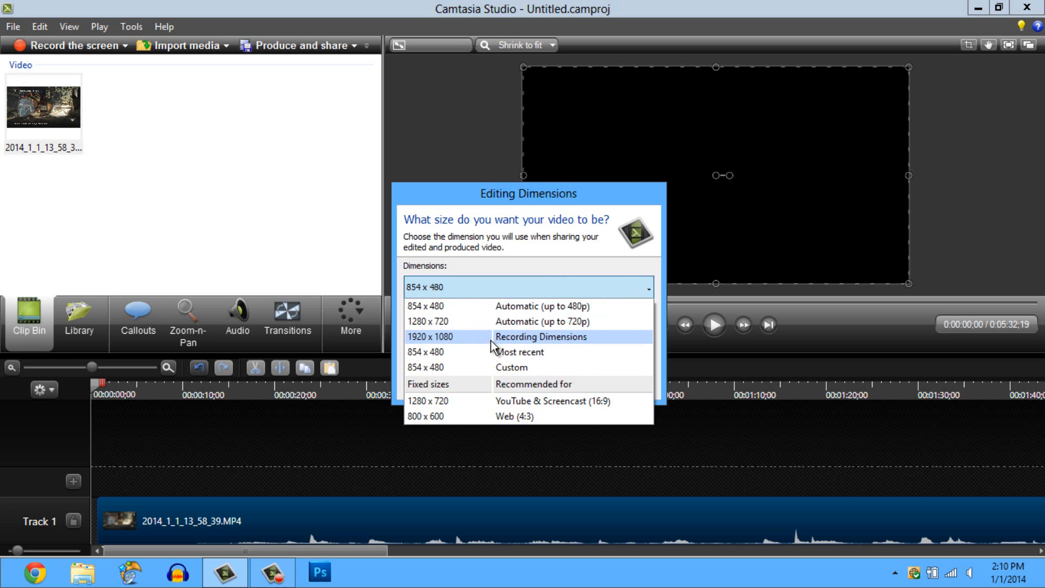
left_click(442, 337)
left_click(559, 383)
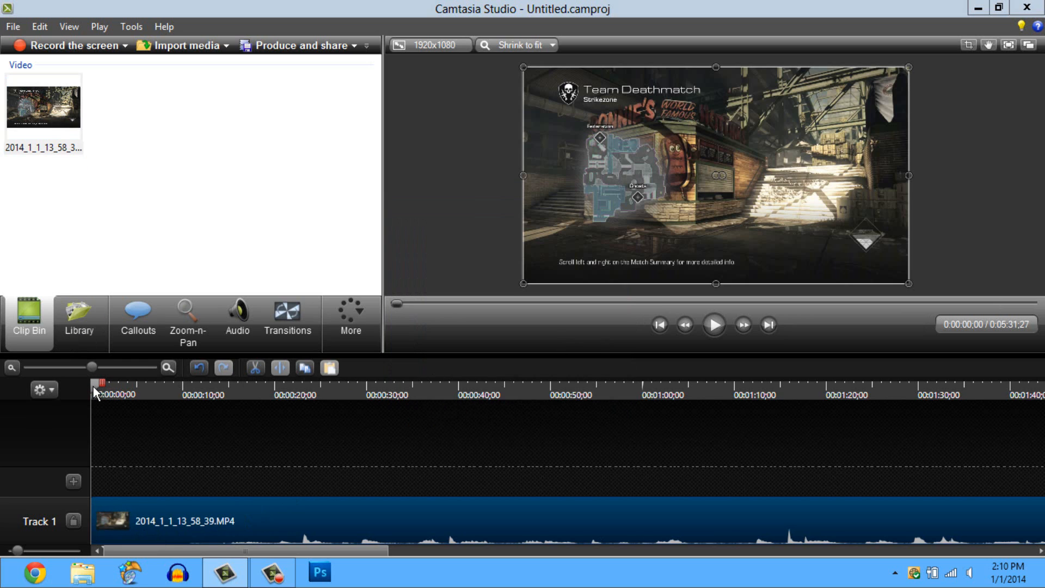
Split the clip at 00:00:34;02, remove the part before the cut and move the remainder to the start of Track 1
left_click_drag(96, 387, 404, 405)
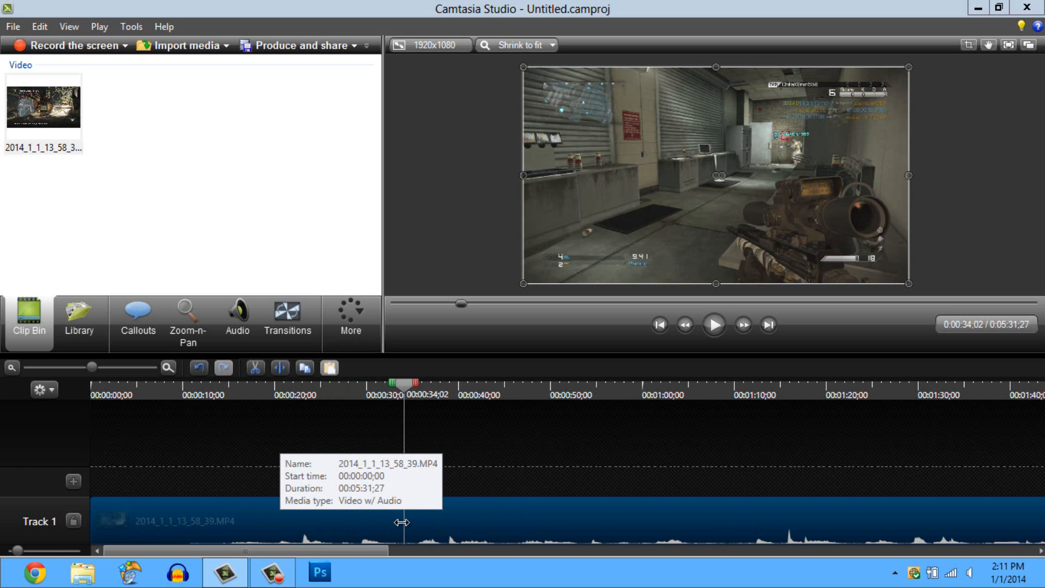
key("s")
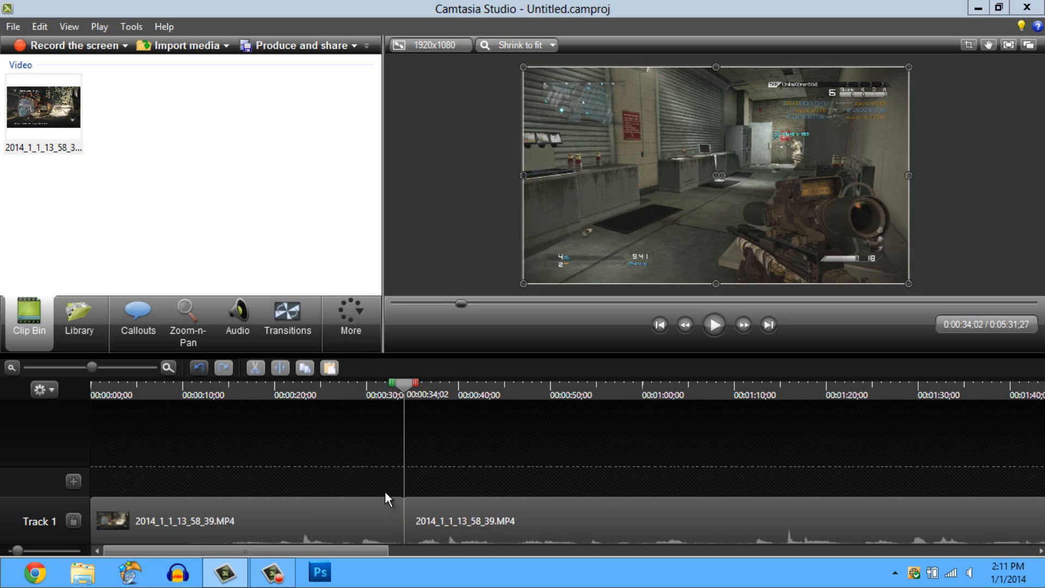
left_click(329, 521)
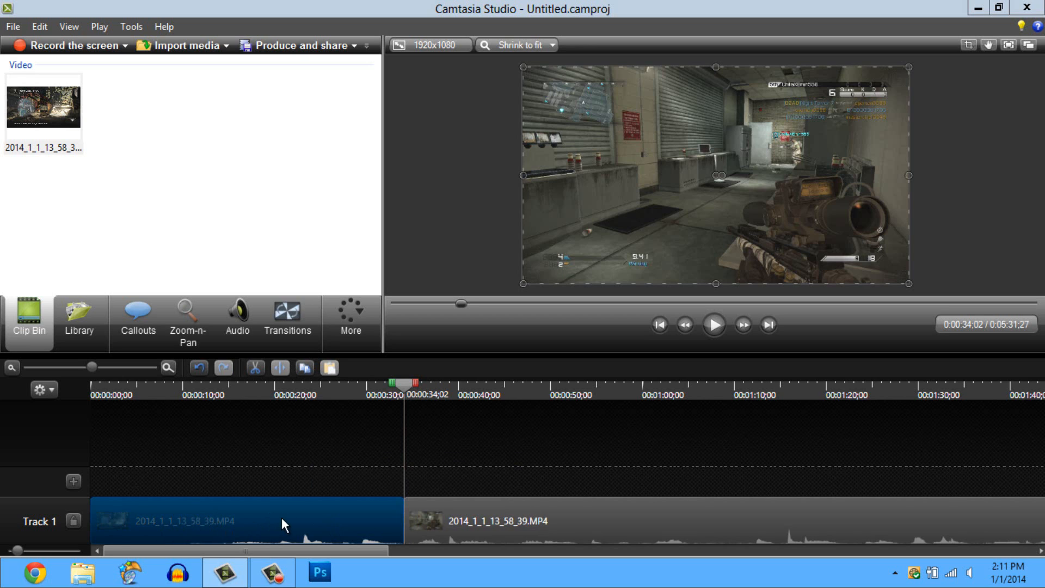
left_click(446, 516)
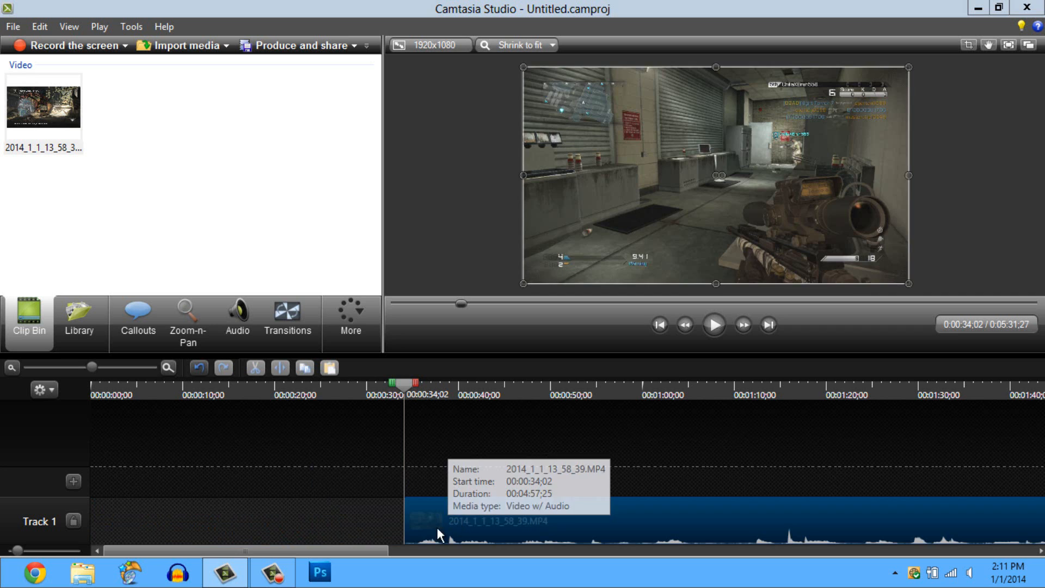
left_click_drag(436, 527, 80, 520)
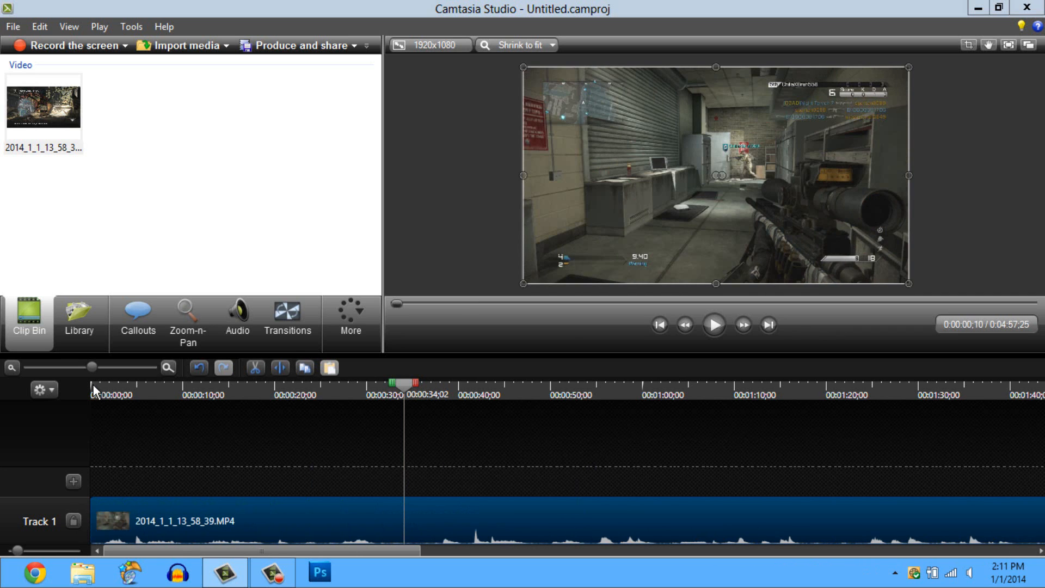
Trim away the clip's footage before 00:00:24;00 and shift the remaining clip back to the beginning of Track 1
left_click_drag(93, 385, 312, 374)
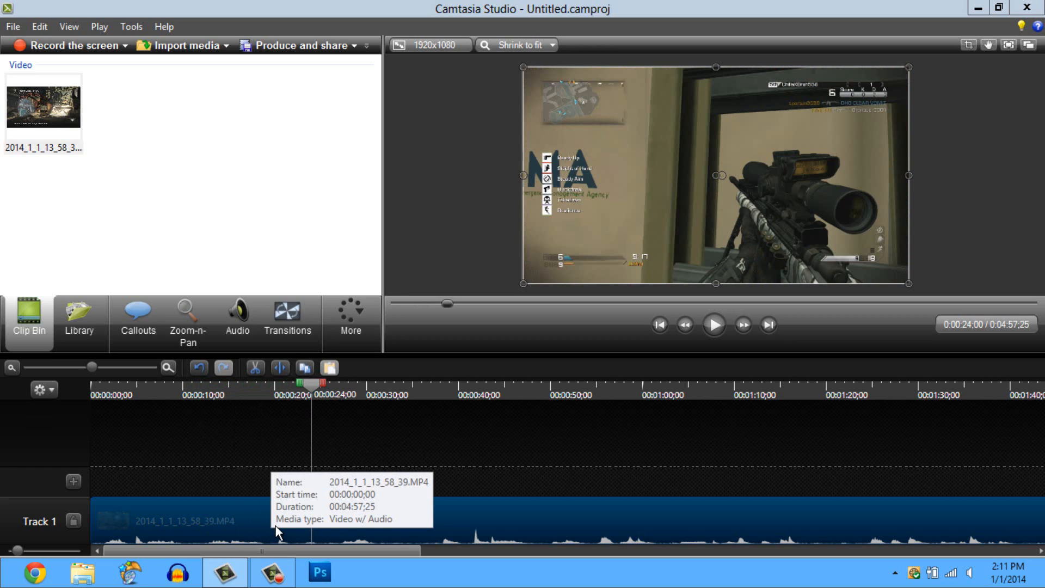
key("s")
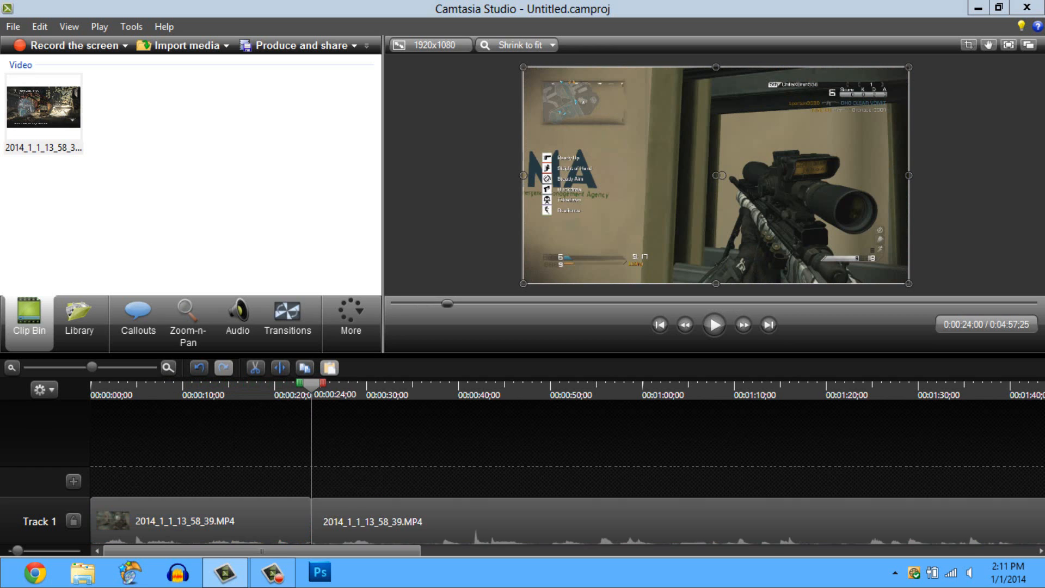
left_click(221, 519)
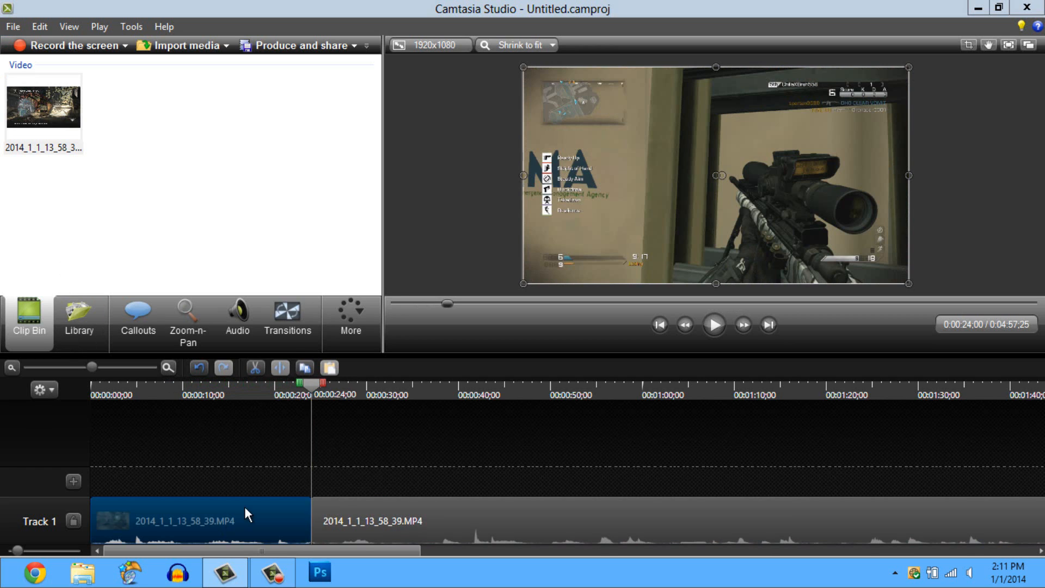
key("Delete")
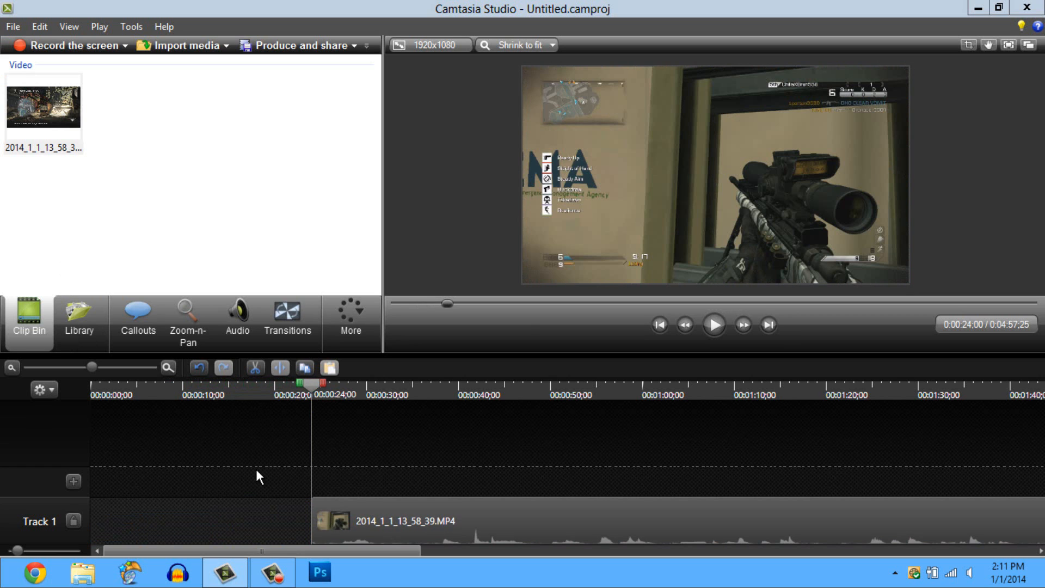
left_click_drag(364, 523, 58, 544)
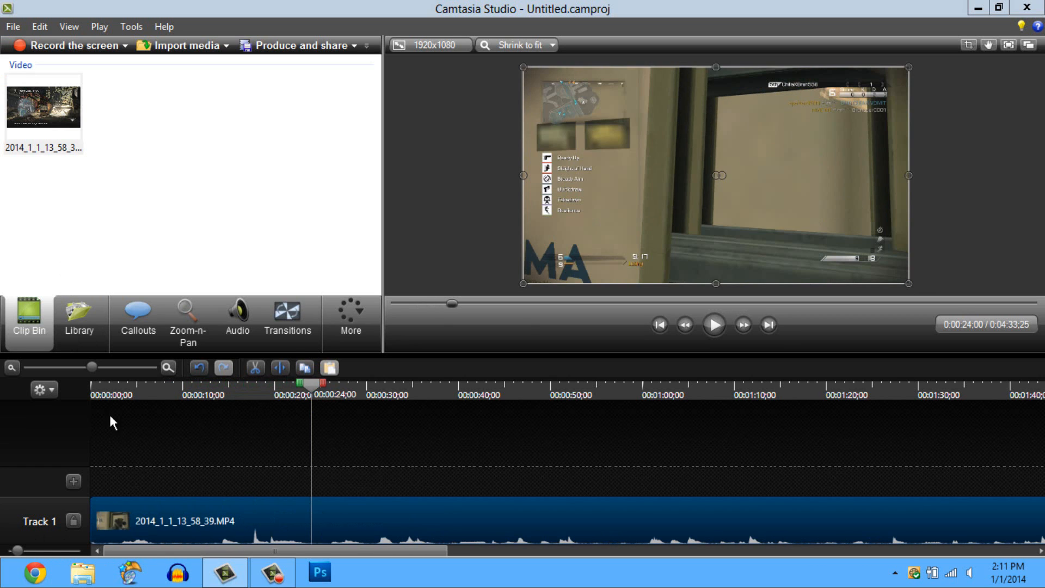
Cut off the clip's opening up to 00:00:16;25 and close the gap at the start of Track 1
left_click(92, 390)
left_click_drag(92, 387, 248, 398)
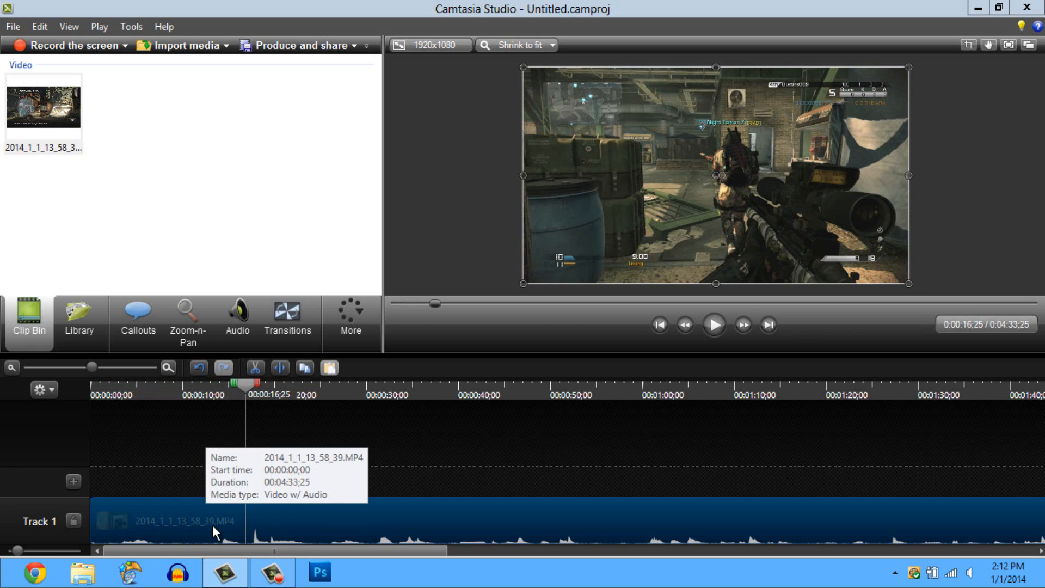
key("s")
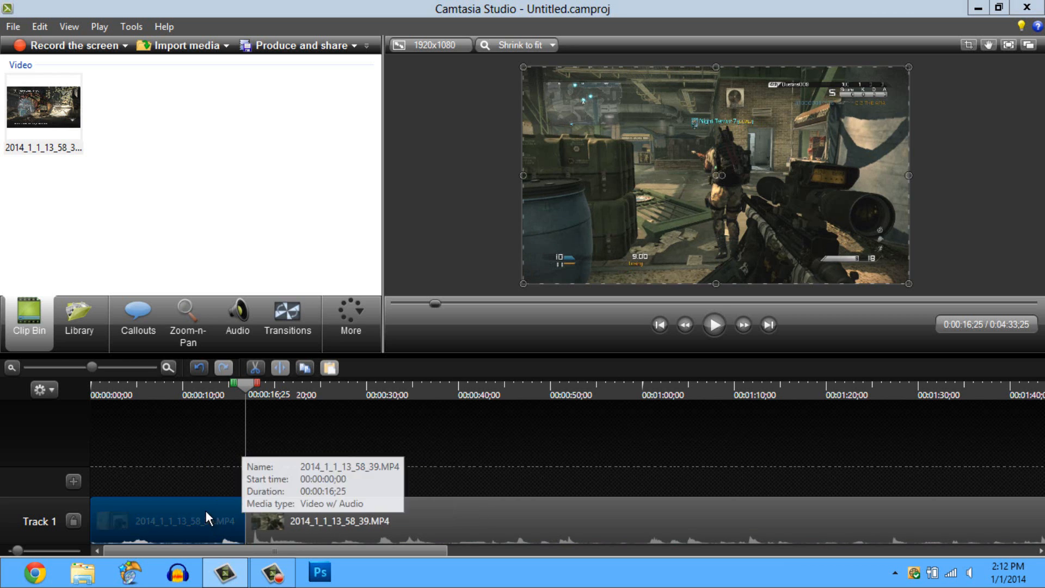
key("Delete")
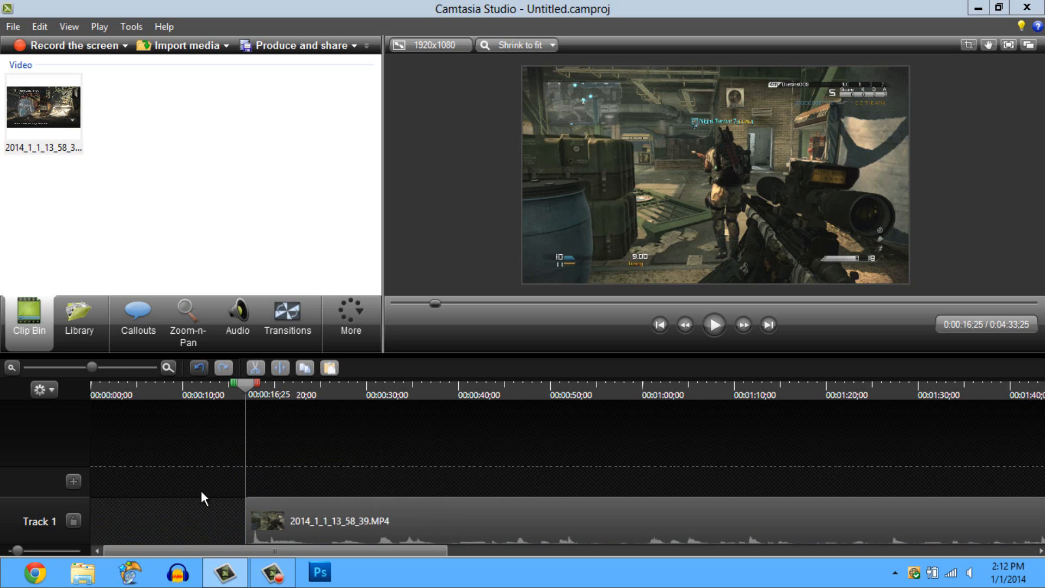
left_click_drag(291, 509, 84, 528)
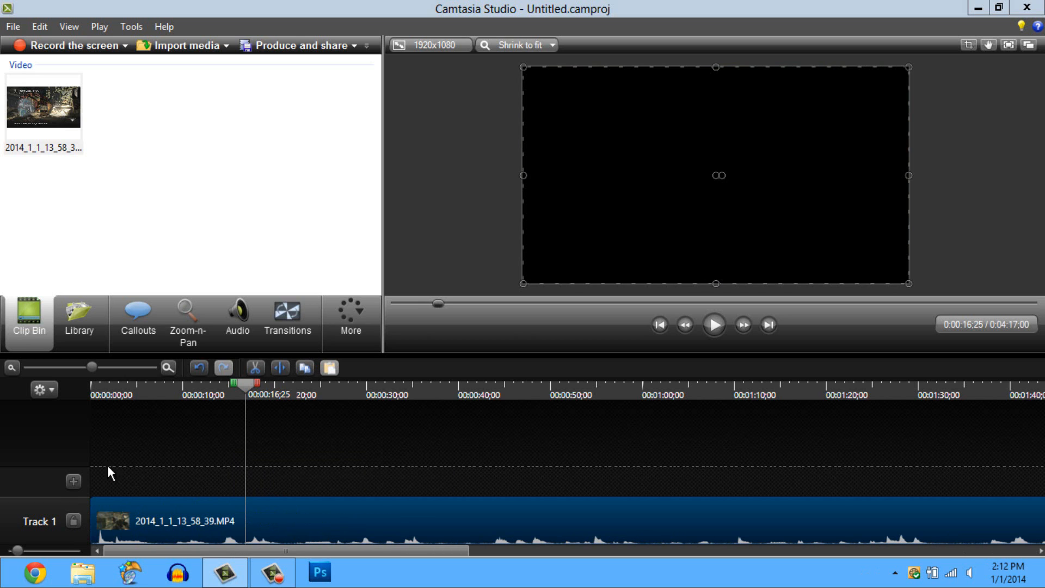
Split the clip just after the kill at 00:00:03;23 and move the second part along Track 1 to start at about 13.5 seconds
left_click(92, 387)
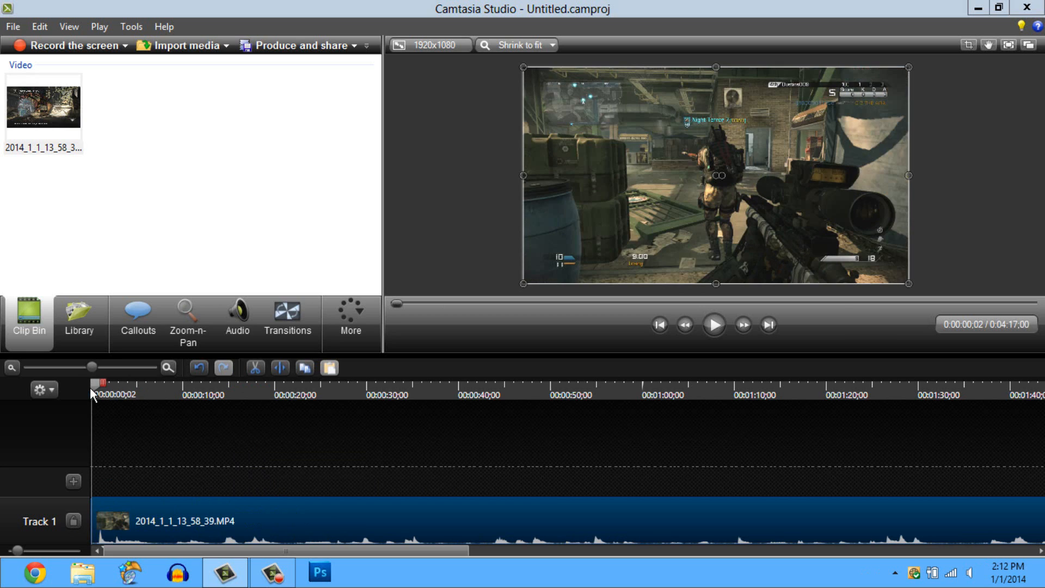
left_click(744, 325)
left_click(743, 325)
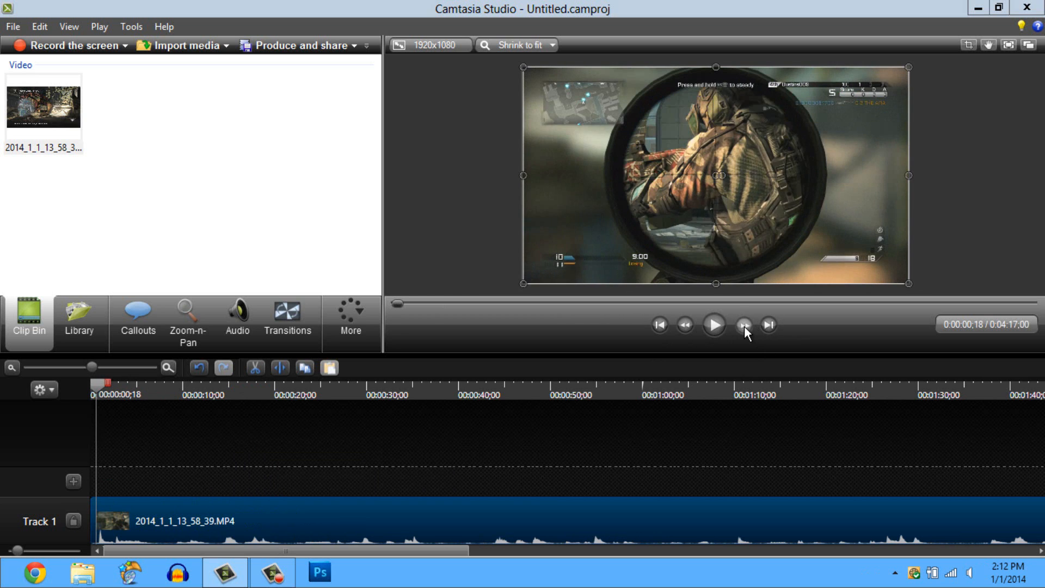
left_click(744, 325)
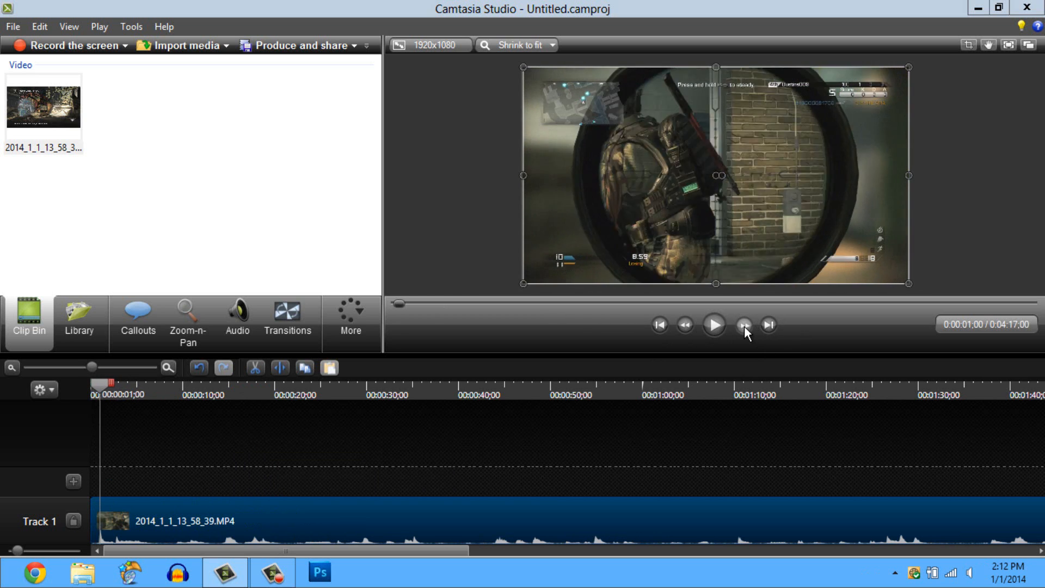
left_click(743, 325)
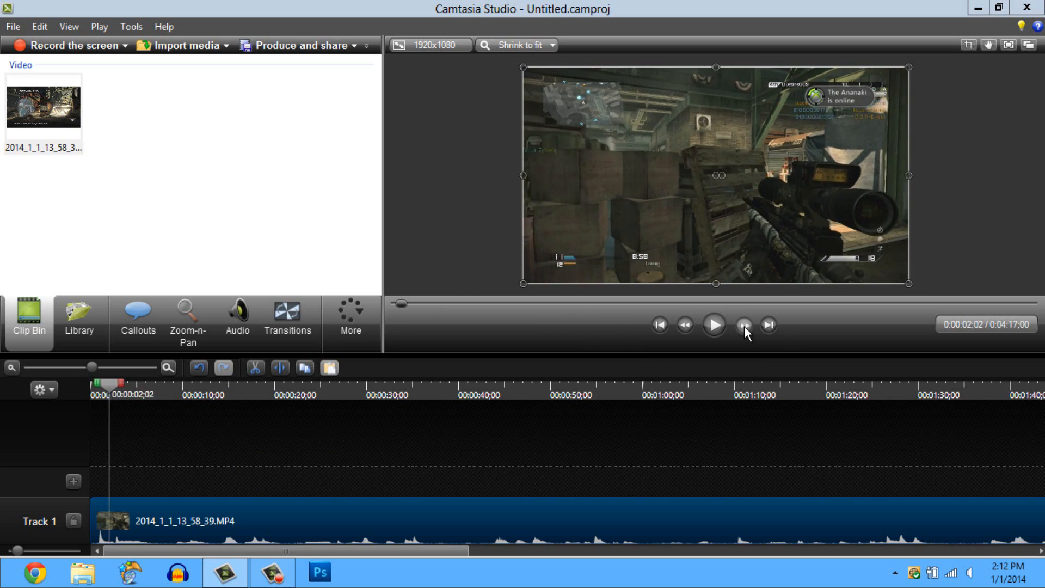
left_click(743, 325)
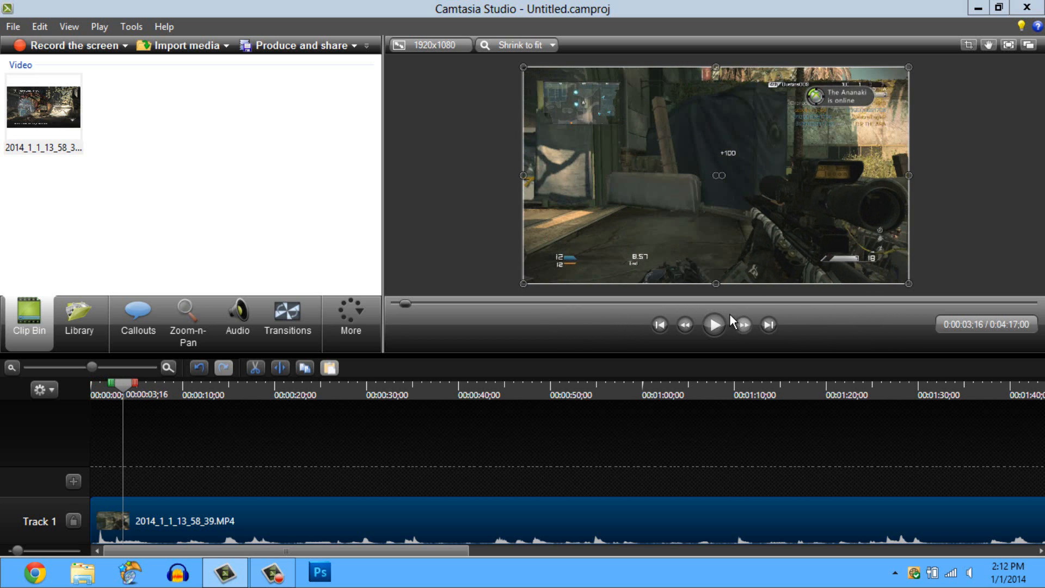
left_click(683, 329)
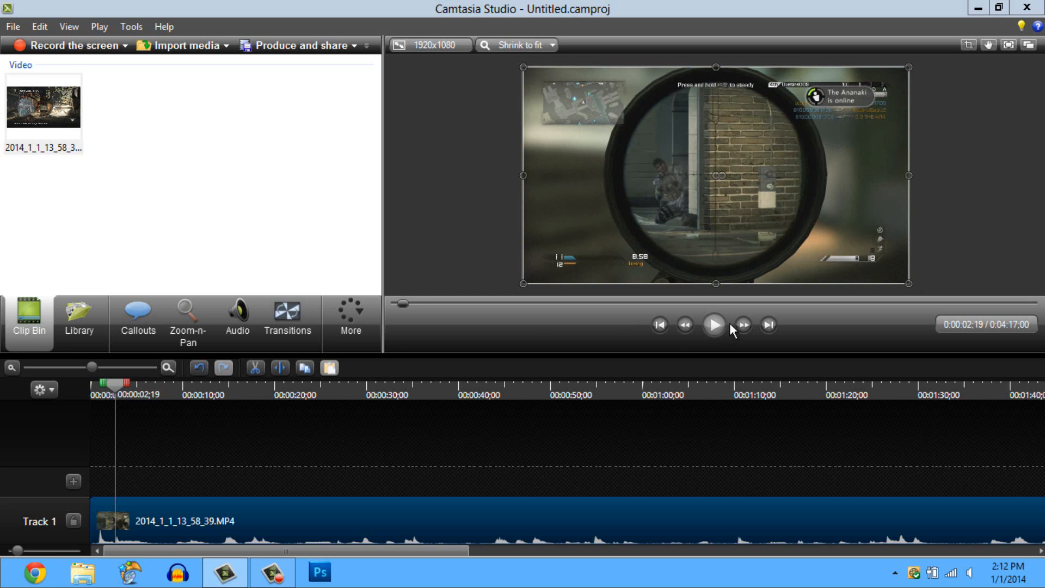
left_click(743, 325)
left_click(743, 325)
left_click(743, 325)
left_click(743, 325)
left_click(744, 325)
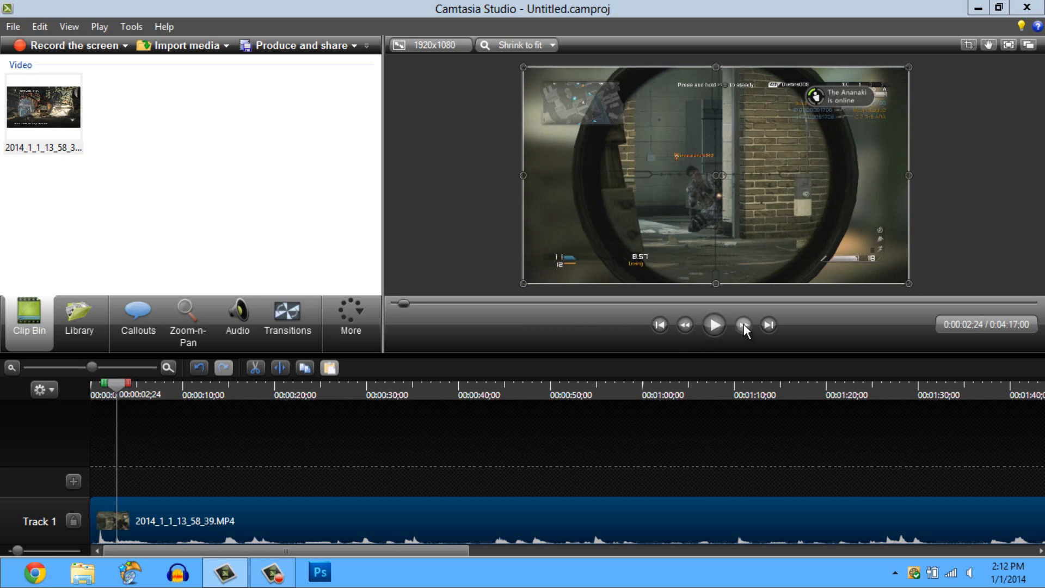
left_click(744, 325)
left_click(743, 325)
left_click(743, 325)
left_click(744, 324)
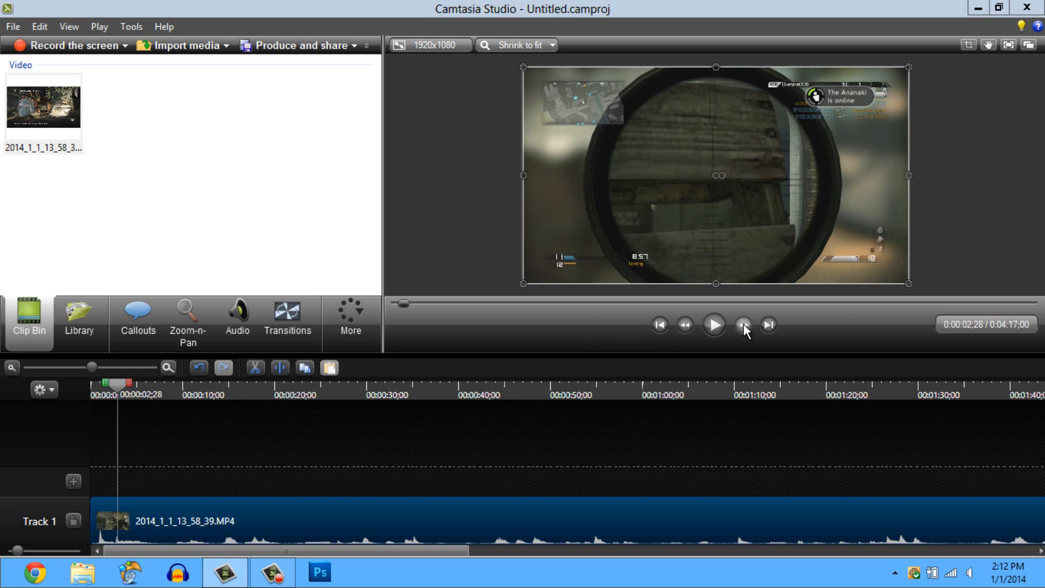
left_click(743, 325)
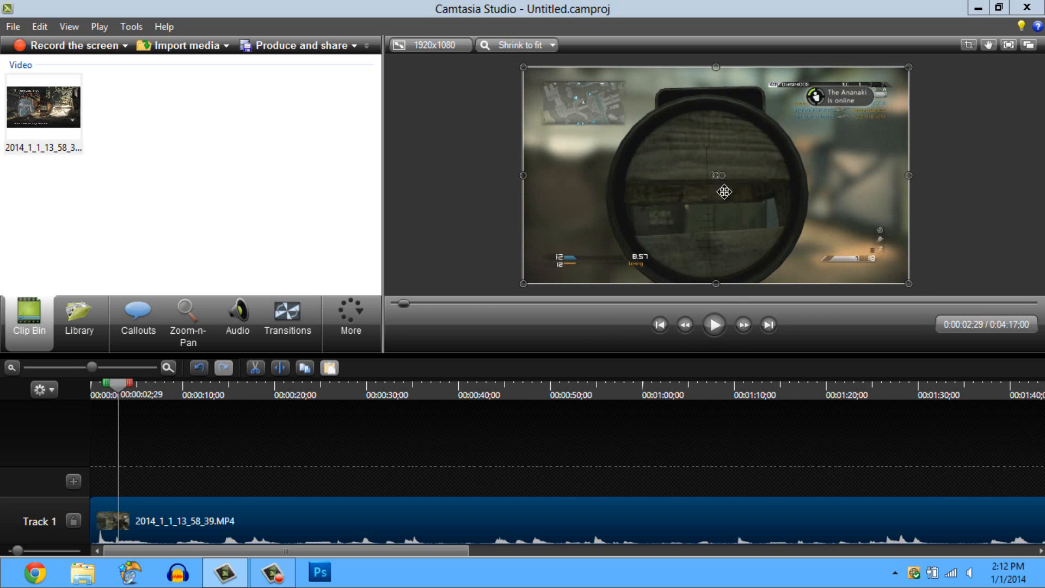
left_click(741, 326)
left_click(741, 325)
left_click(742, 326)
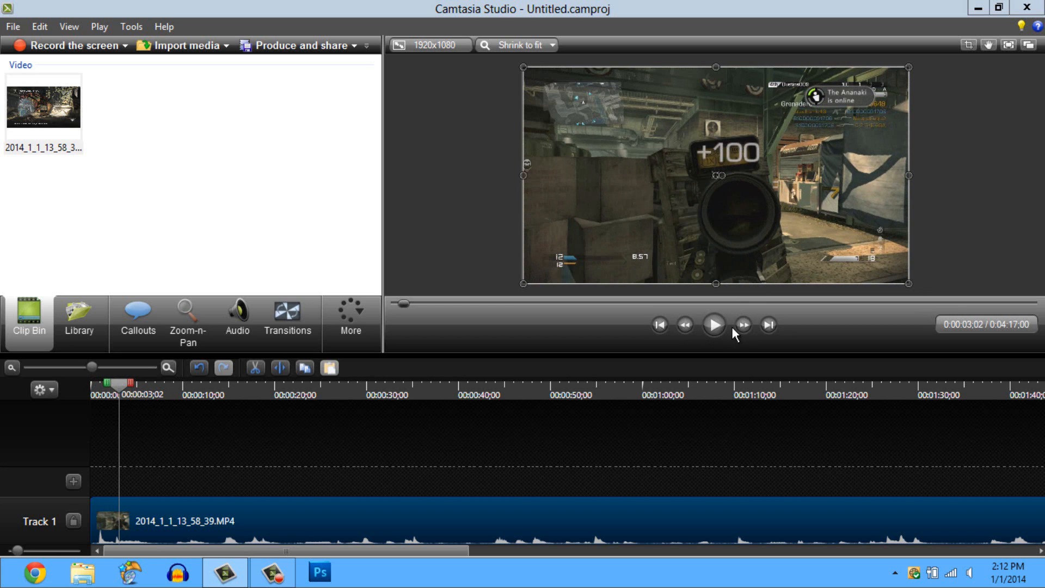
left_click(742, 325)
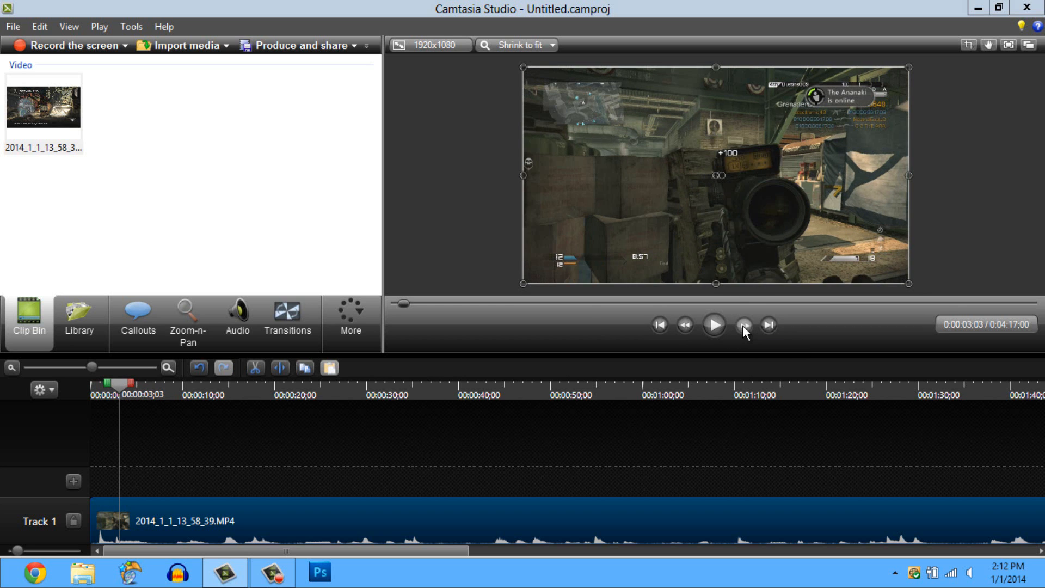
left_click(742, 324)
left_click(743, 325)
left_click(742, 325)
left_click(742, 325)
left_click(742, 325)
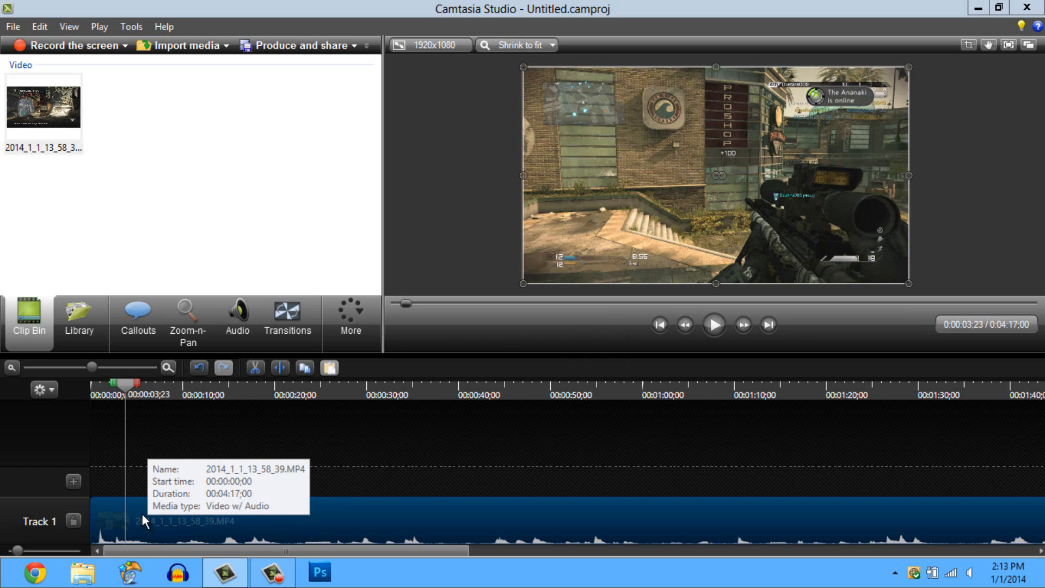
key("s")
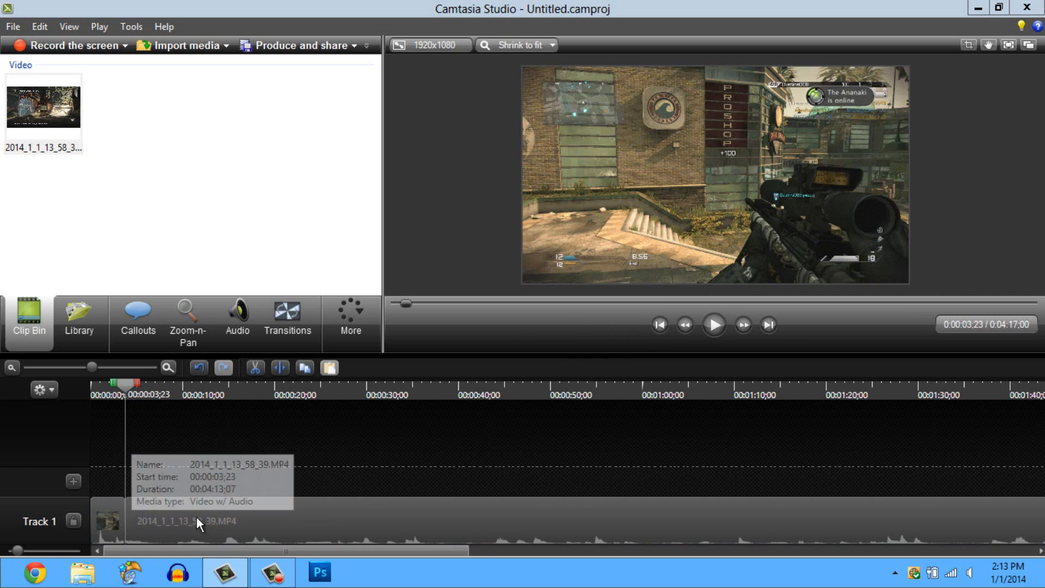
left_click_drag(188, 516, 253, 505)
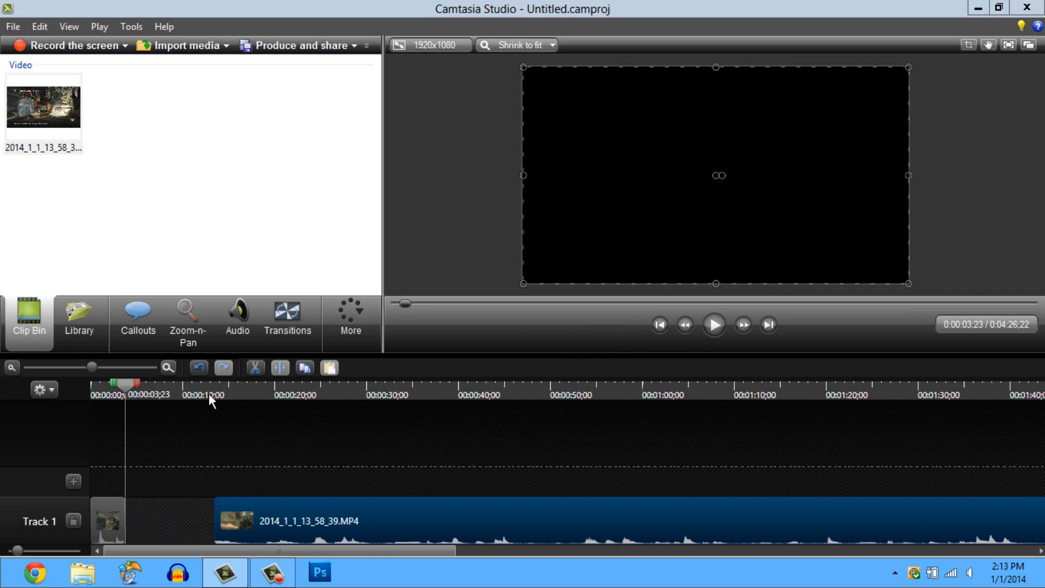
Scrub the second part of the recording between about 13 and 18 seconds to look for the next kill
left_click(208, 387)
left_click_drag(213, 385, 260, 434)
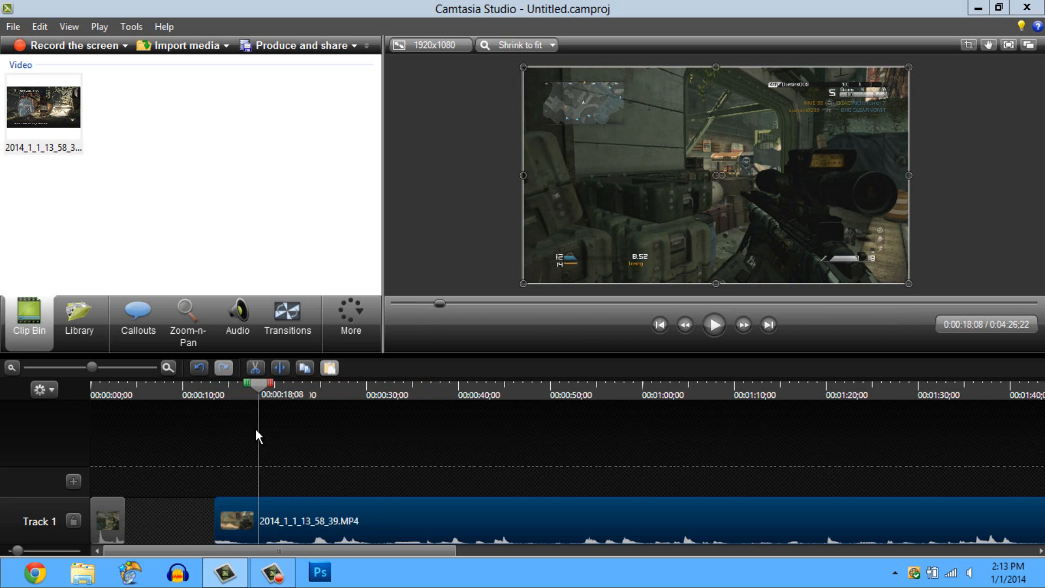
mouse_move(258, 390)
left_mouse_down()
mouse_move(243, 385)
mouse_move(253, 390)
left_mouse_up()
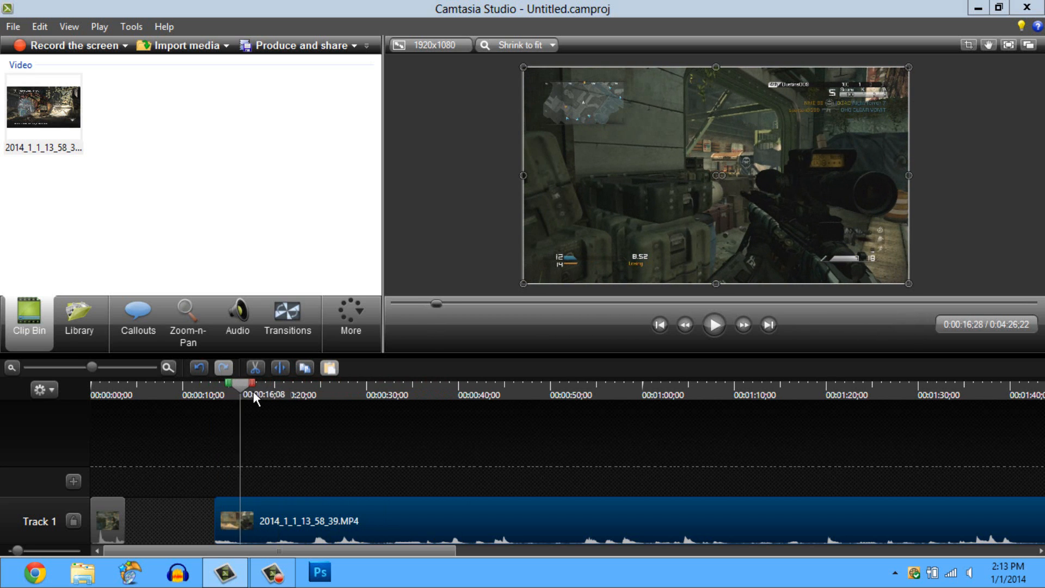
left_click(270, 574)
left_click(967, 500)
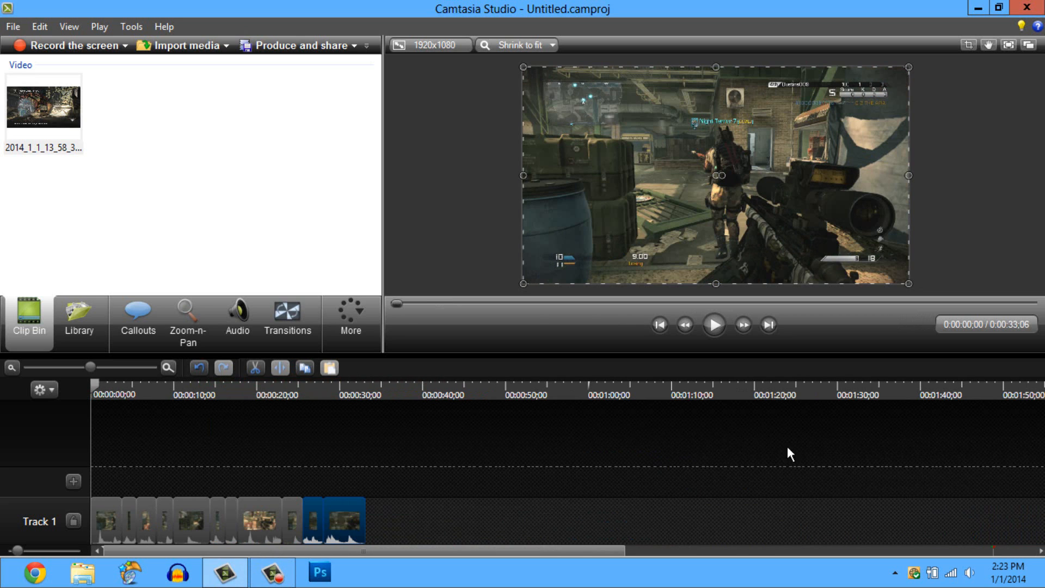
Deselect the clips and widen the media and tools area until Cursor Effects and Visual Properties are shown
mouse_move(411, 514)
left_mouse_down()
mouse_move(116, 530)
mouse_move(419, 516)
left_mouse_up()
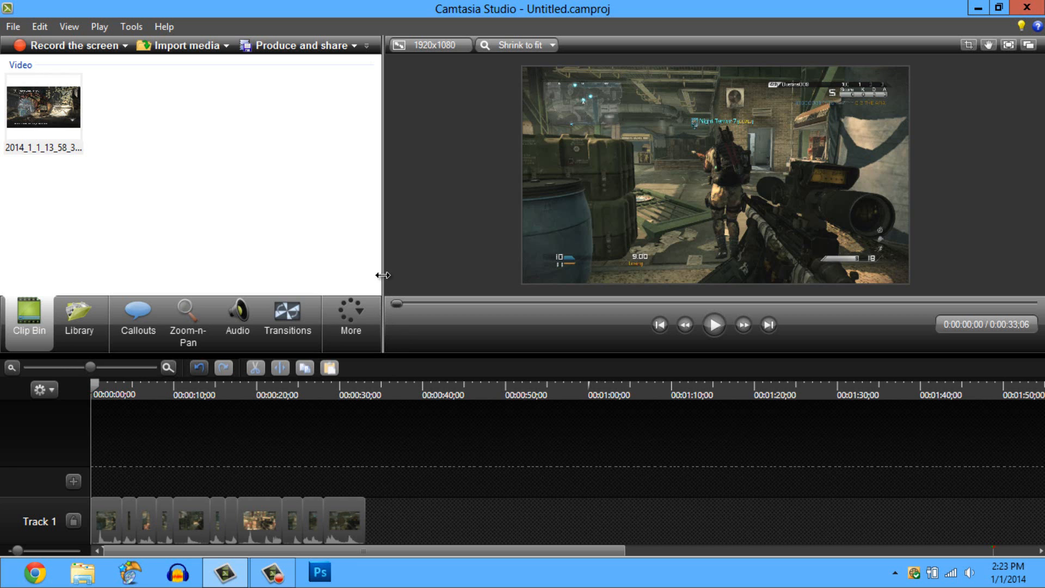
left_click_drag(384, 273, 492, 344)
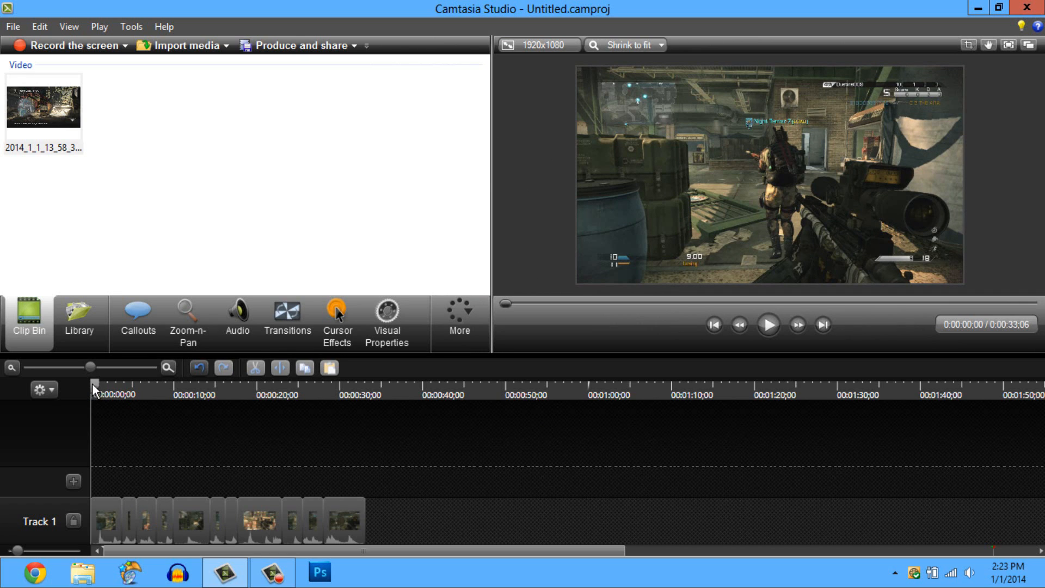
Move all clips together along Track 1 so the first one starts at about 00:00:21;15
left_click_drag(92, 383, 104, 388)
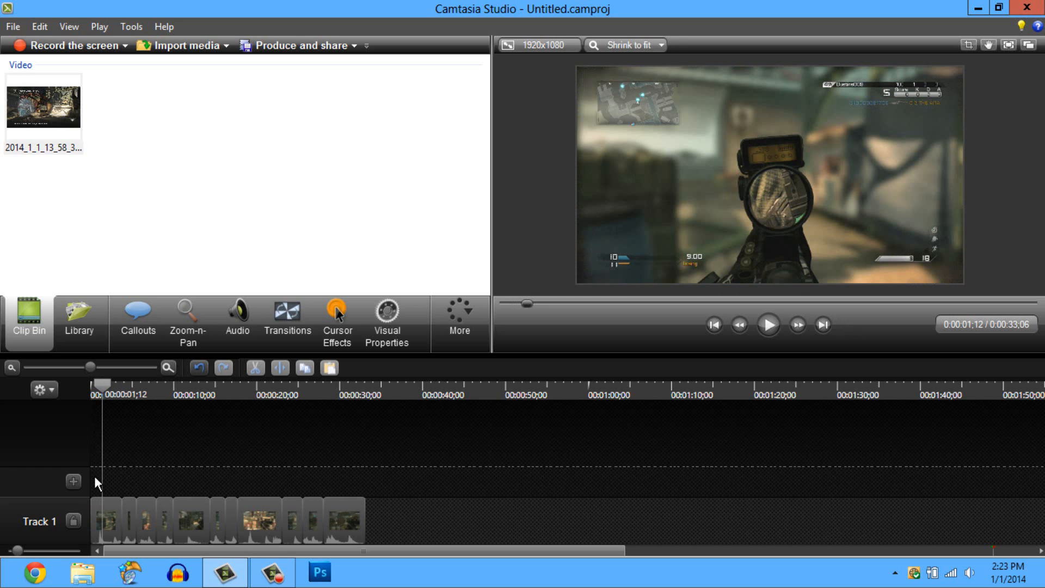
left_click_drag(95, 477, 505, 507)
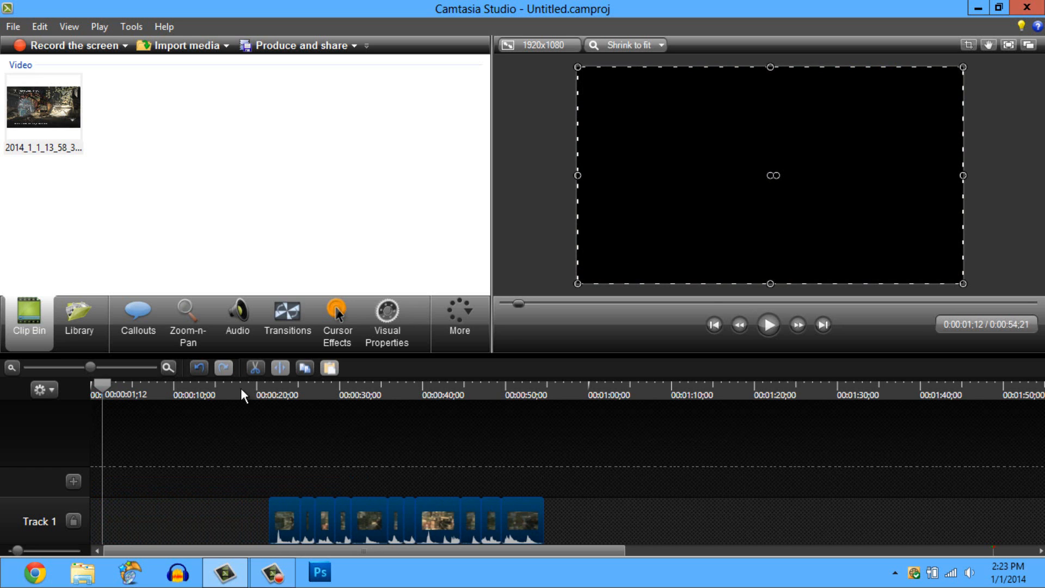
left_click(263, 386)
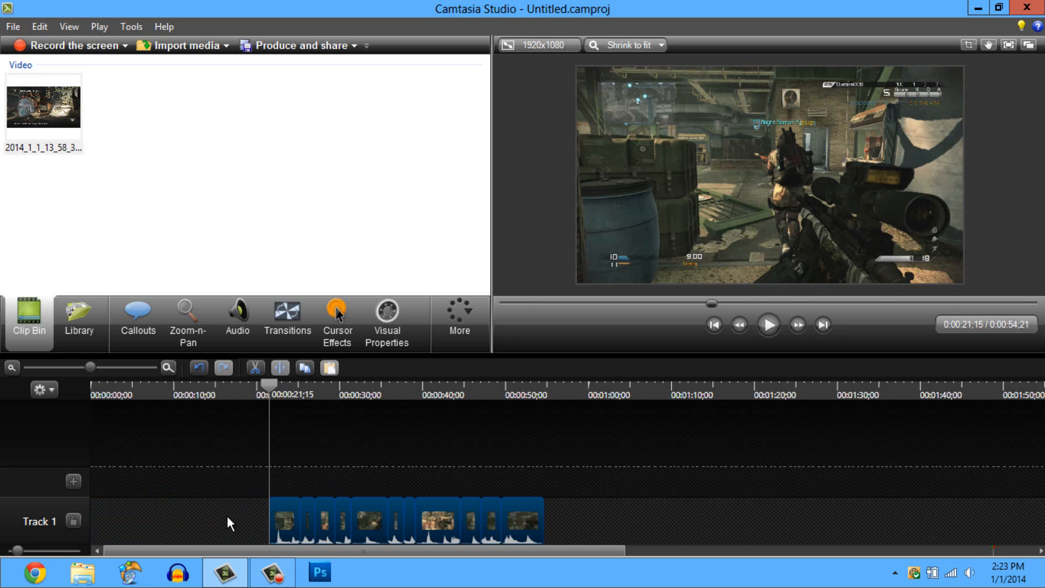
left_click(227, 516)
Spread the first five clips apart on Track 1 and move the last six together to start at about 51.5 seconds
left_click_drag(289, 512, 592, 517)
left_click(340, 518)
left_click_drag(374, 511, 294, 514)
left_click_drag(393, 515, 609, 527)
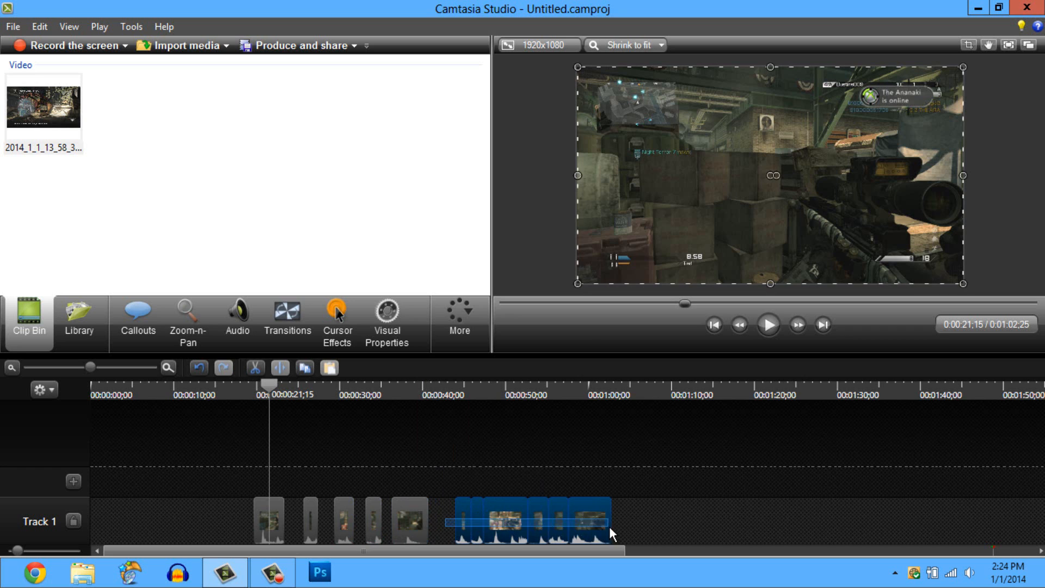
left_click_drag(520, 530, 566, 514)
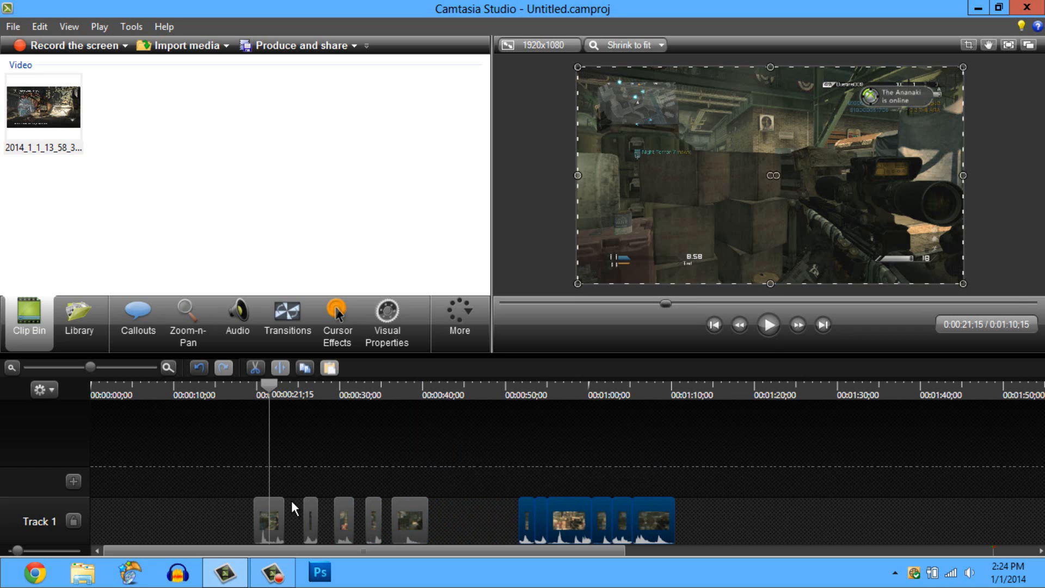
Rearrange the separated clips so the fifth follows the first, with the third after it, and close all gaps on Track 1
left_click_drag(269, 514, 313, 514)
left_click_drag(322, 466, 440, 529)
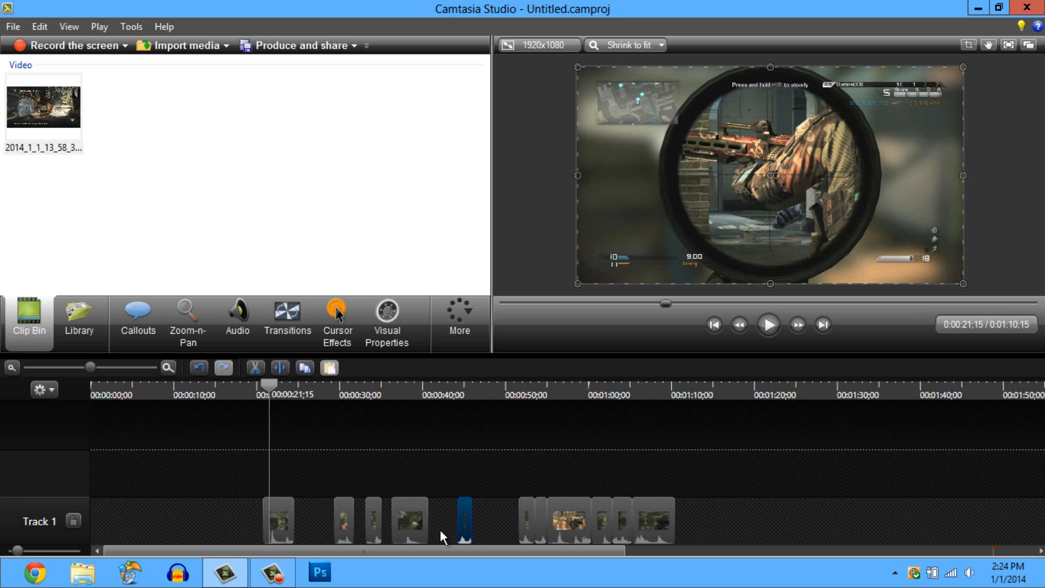
left_click(344, 515)
left_click_drag(349, 523, 354, 477)
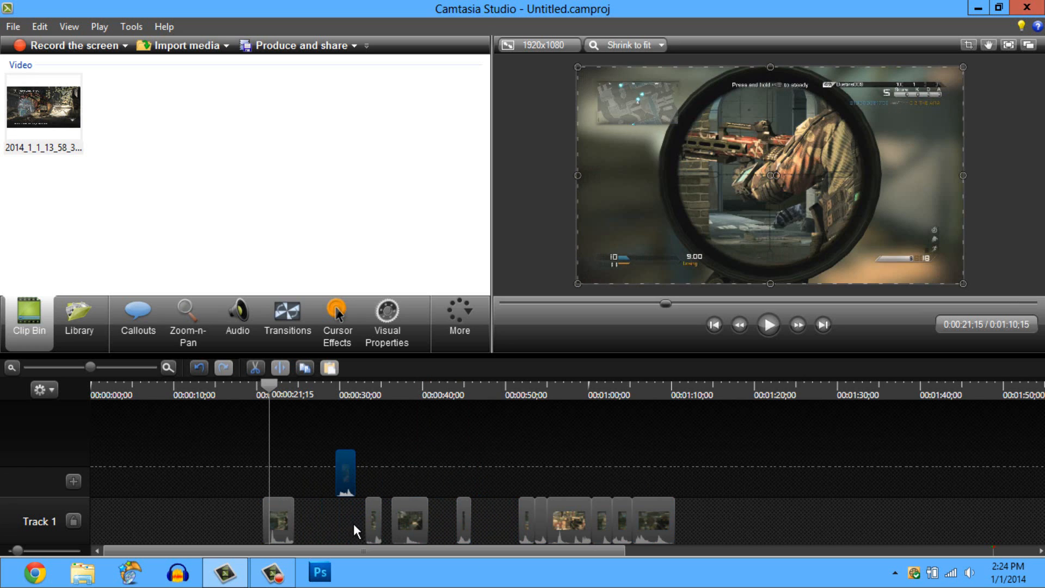
left_click_drag(405, 516, 395, 514)
left_click_drag(302, 522, 362, 519)
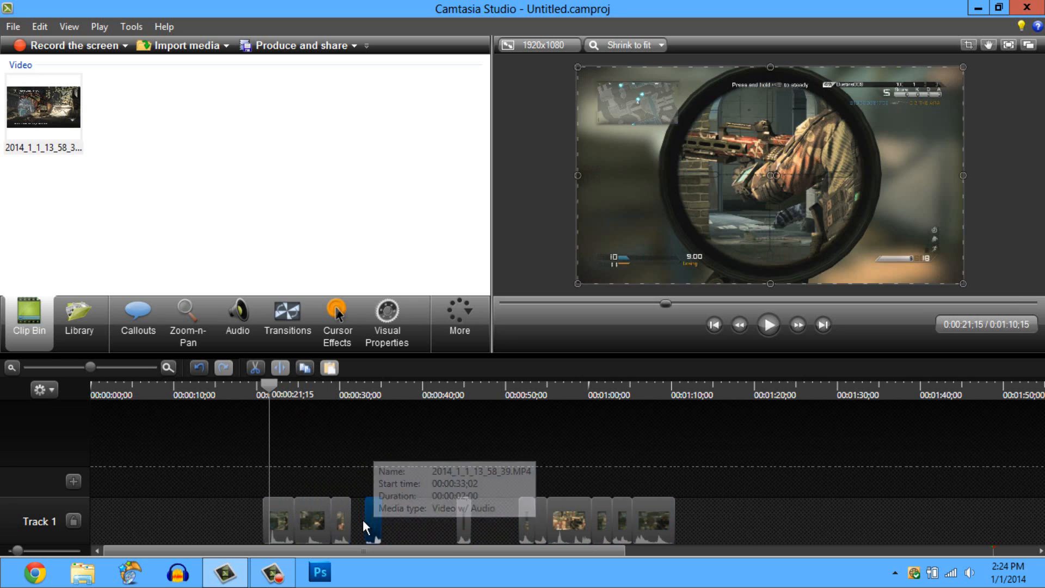
left_click(462, 520)
left_click_drag(462, 520, 508, 518)
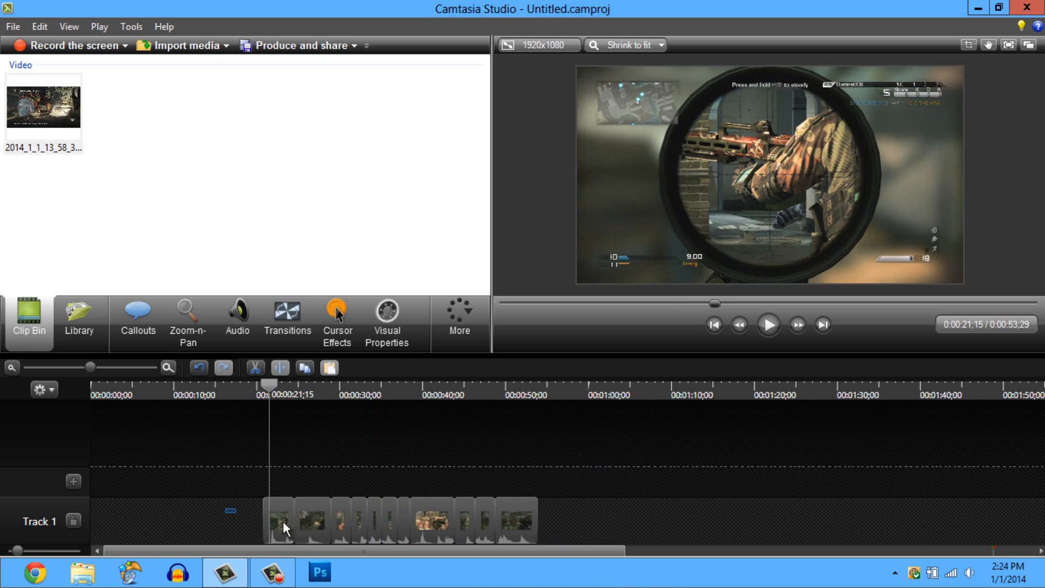
Move the whole row of clips to start at about 25 seconds and place the playhead at 00:00:24;11
left_click_drag(226, 506, 556, 536)
left_click_drag(439, 515, 468, 515)
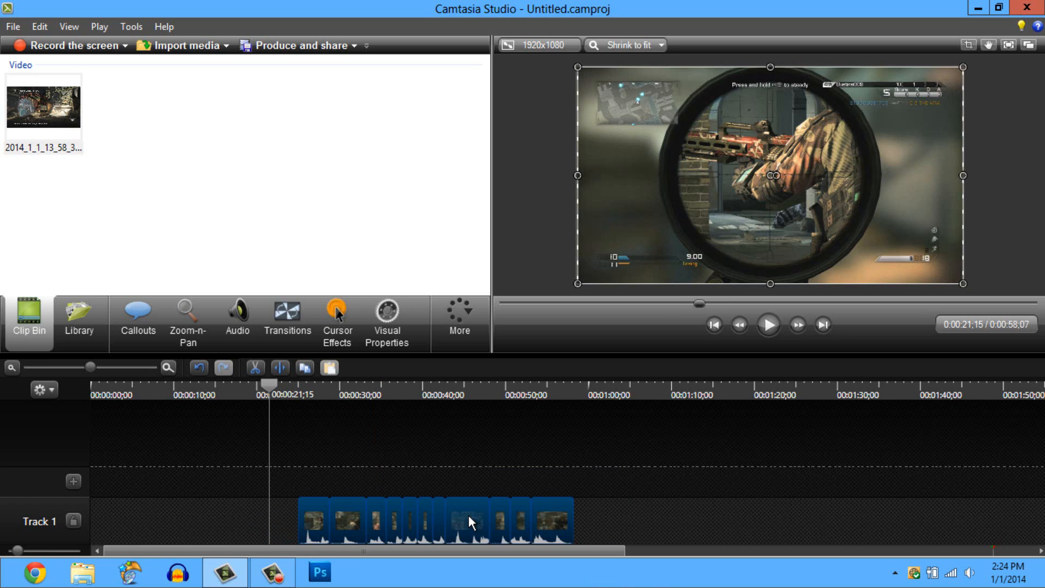
left_click(286, 393)
left_click(293, 394)
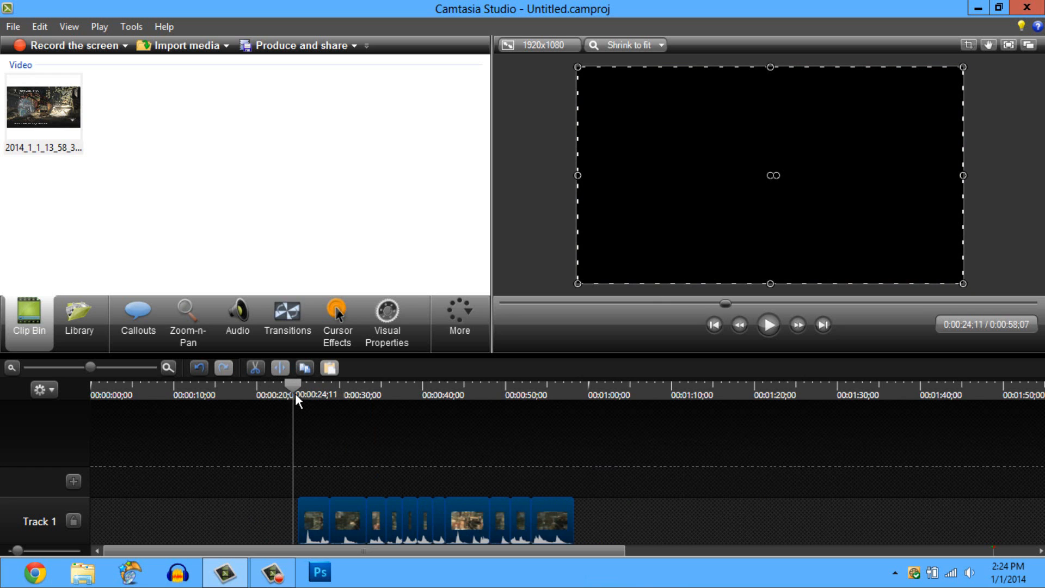
Add a Radial blur transition between the first and second clips on Track 1
left_click(287, 317)
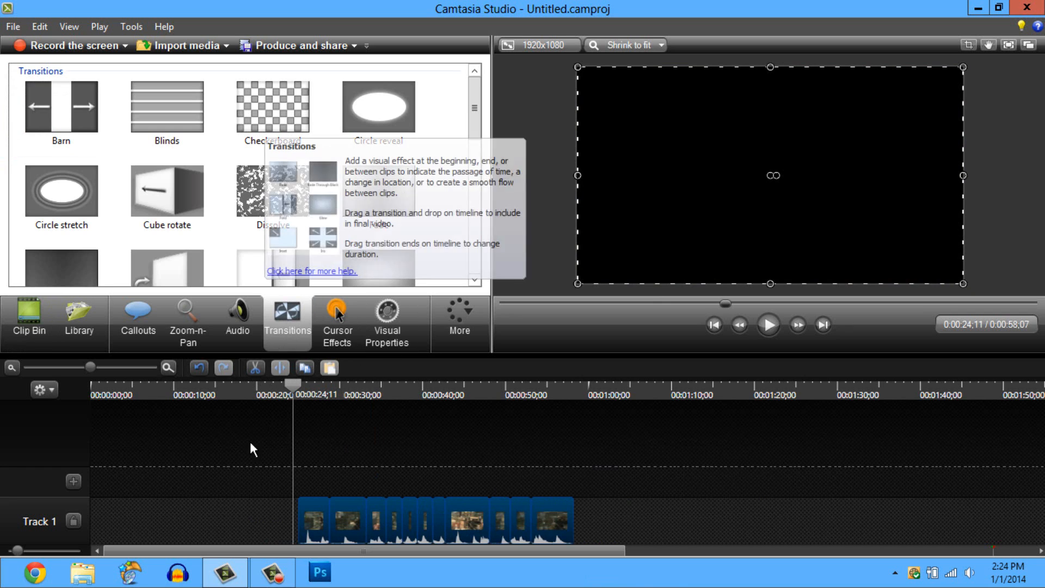
left_click(267, 520)
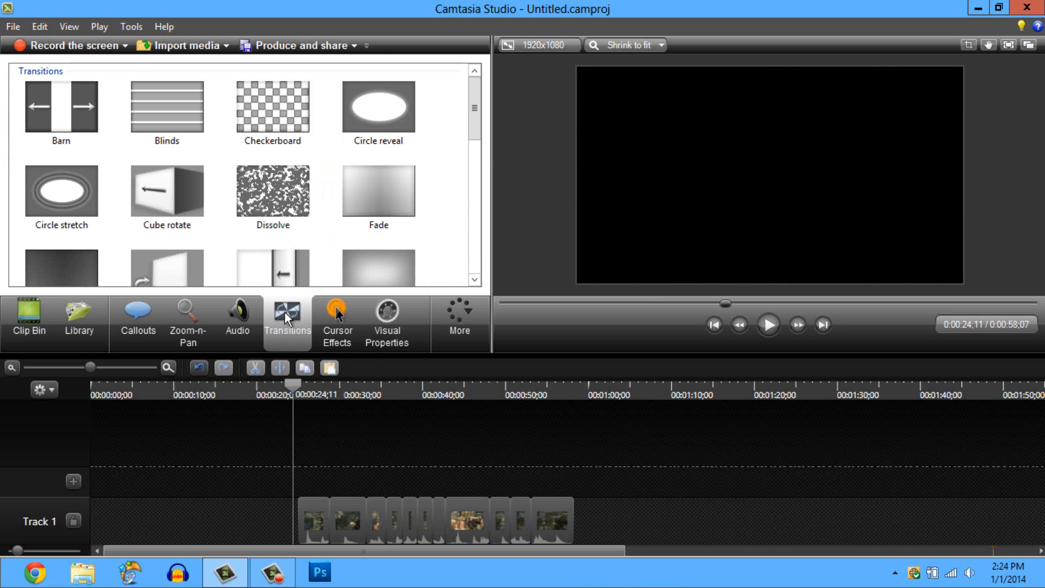
mouse_move(285, 318)
left_click_drag(475, 108, 492, 163)
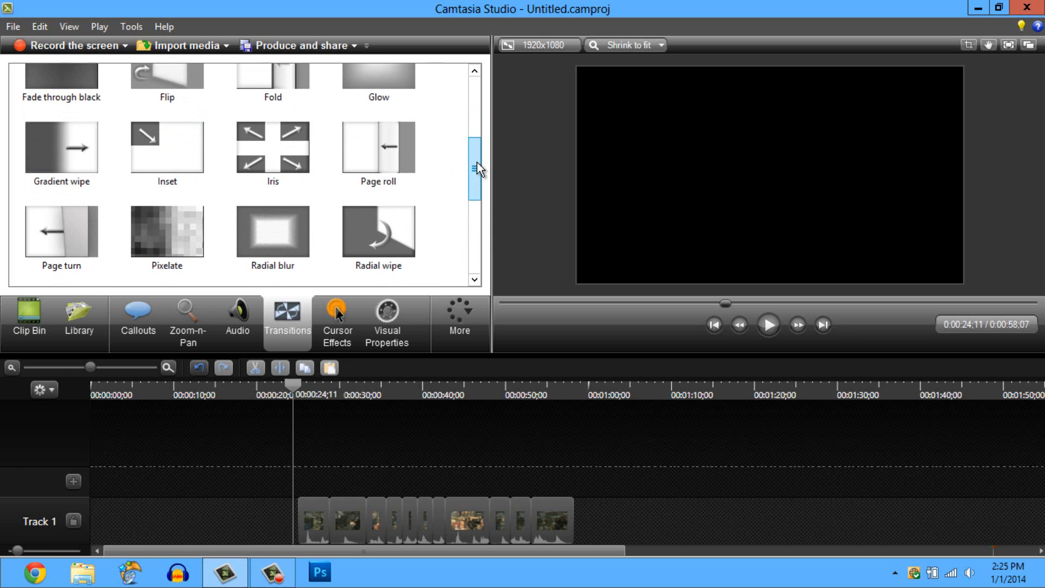
left_click_drag(477, 162, 472, 154)
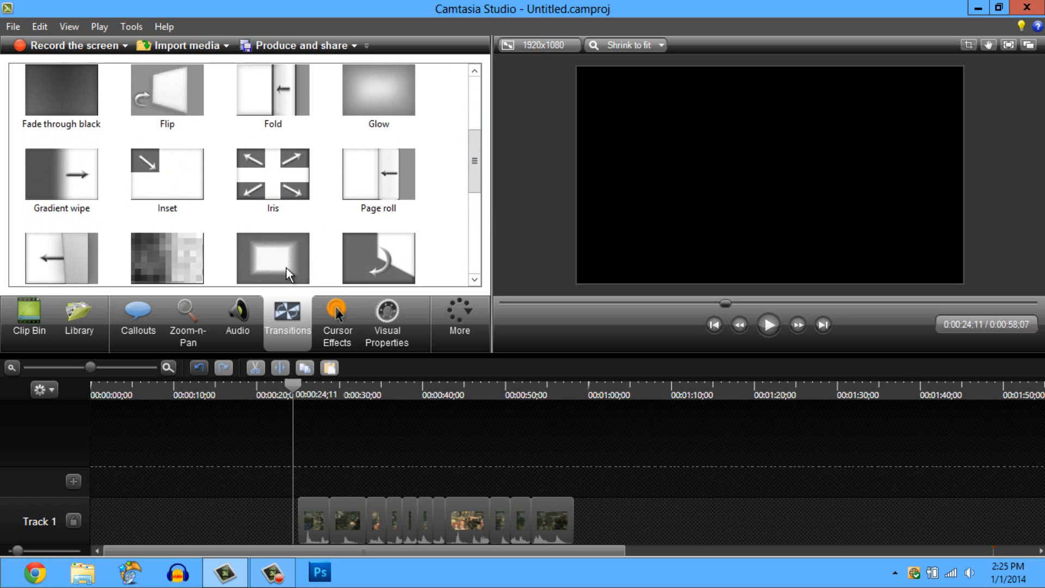
left_click_drag(278, 266, 338, 498)
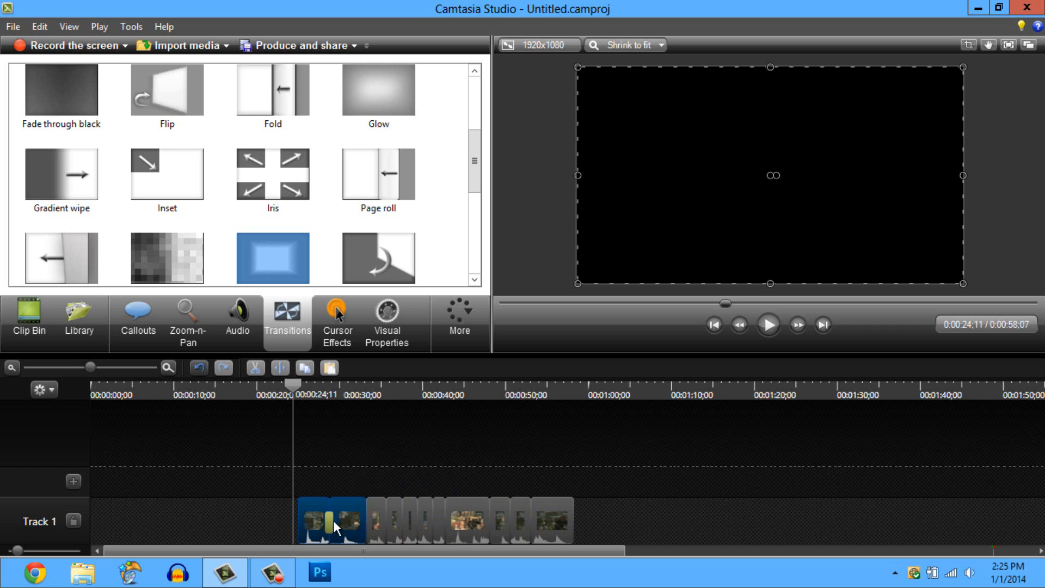
Add a Radial blur transition between the third and fourth clips on Track 1
left_click(375, 92)
scroll(375, 126, "up", 1)
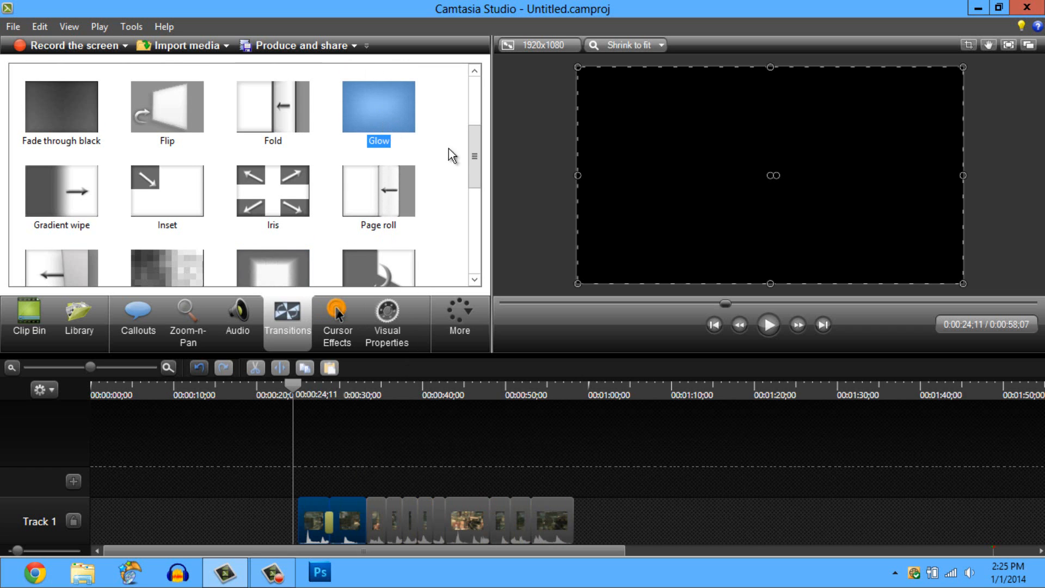
left_click_drag(475, 157, 478, 192)
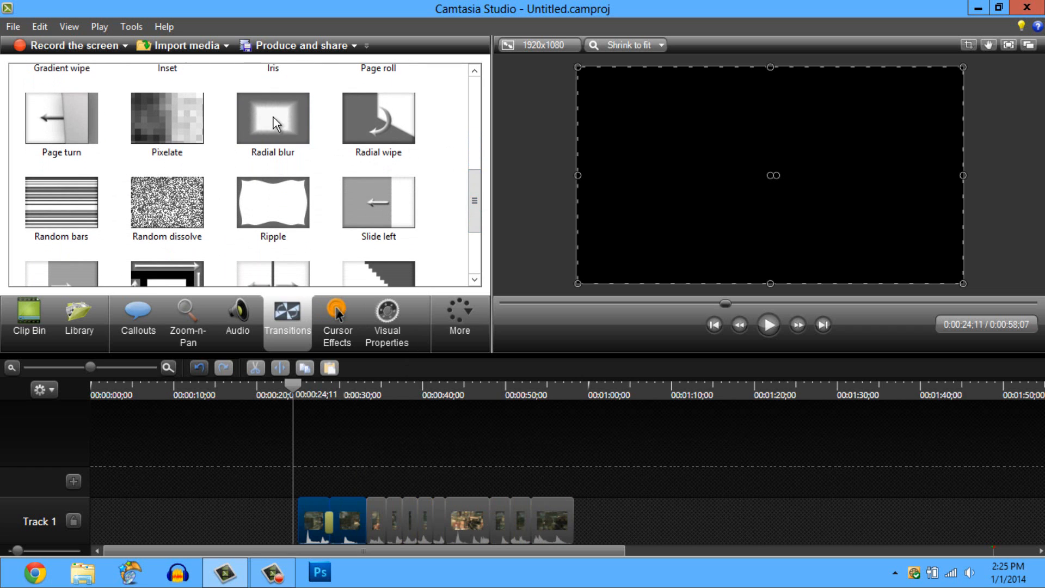
left_click_drag(274, 117, 383, 477)
left_click_drag(384, 521, 384, 522)
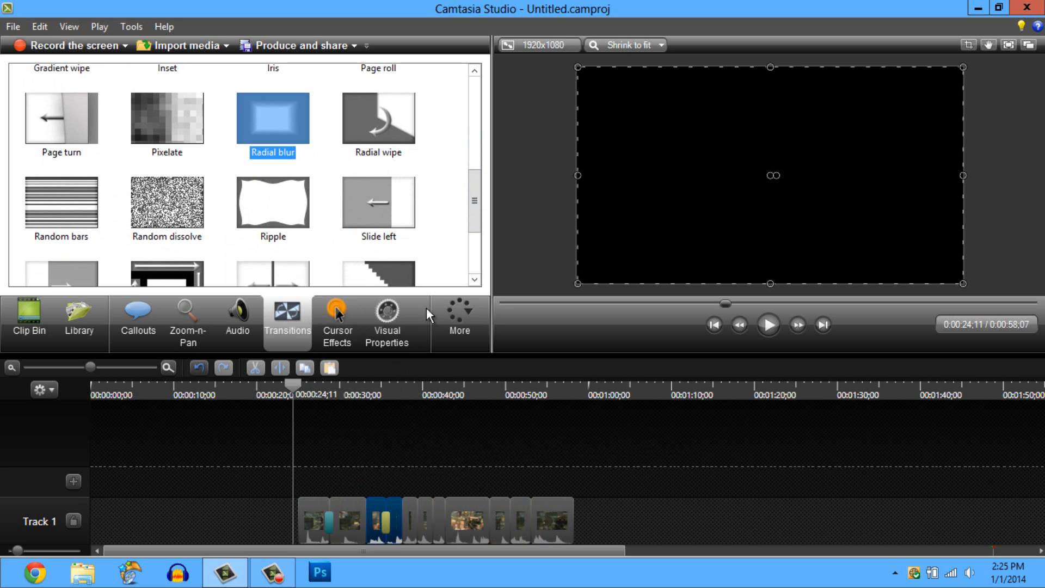
Add Glow transitions at the four consecutive cuts from the fourth clip through the eighth clip
left_click_drag(472, 209, 468, 175)
left_click_drag(377, 90, 407, 513)
left_click_drag(364, 127, 426, 504)
left_click_drag(417, 448, 417, 449)
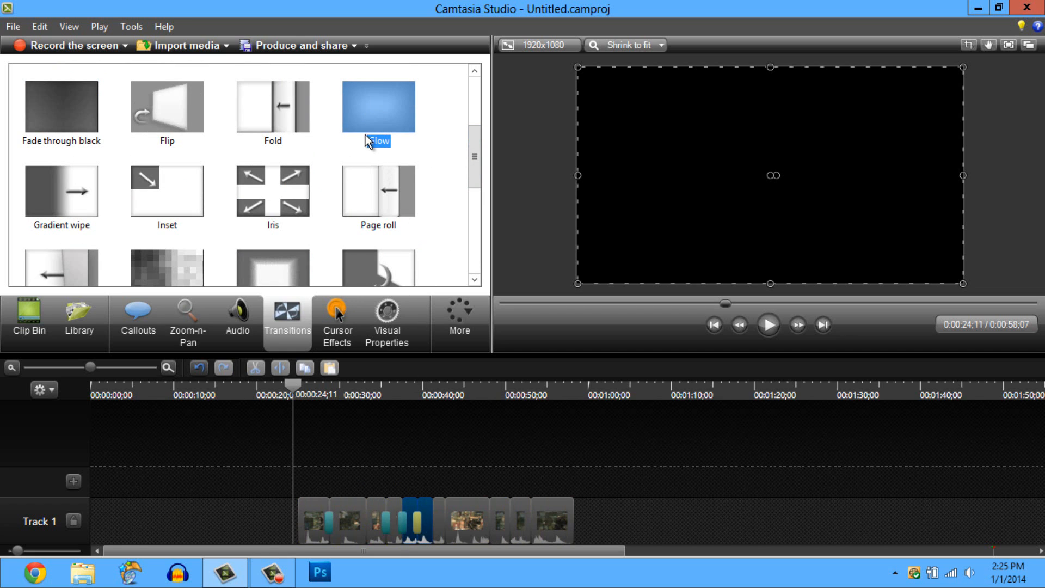
left_click_drag(365, 136, 432, 514)
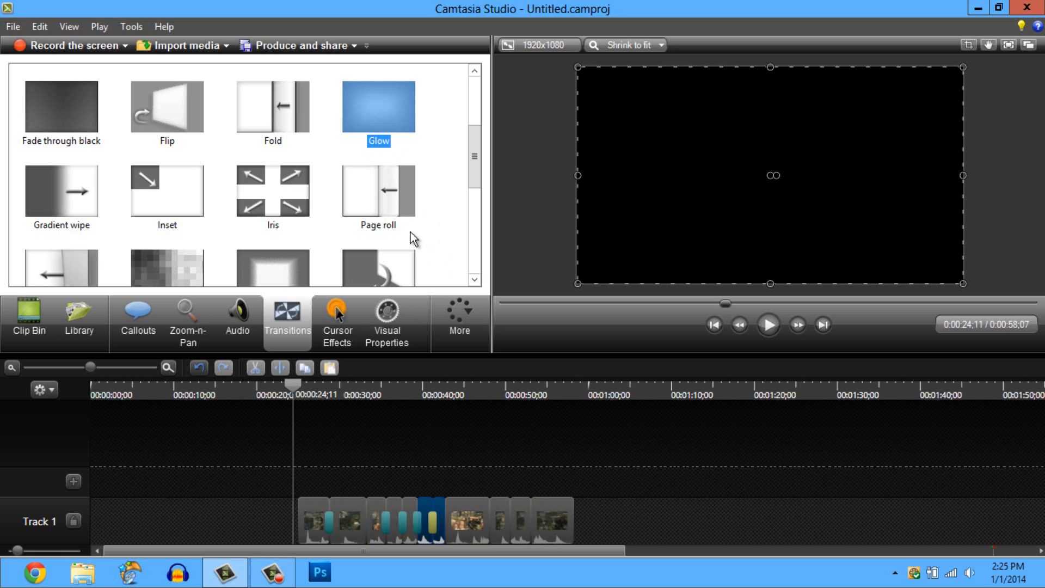
left_click_drag(371, 98, 435, 464)
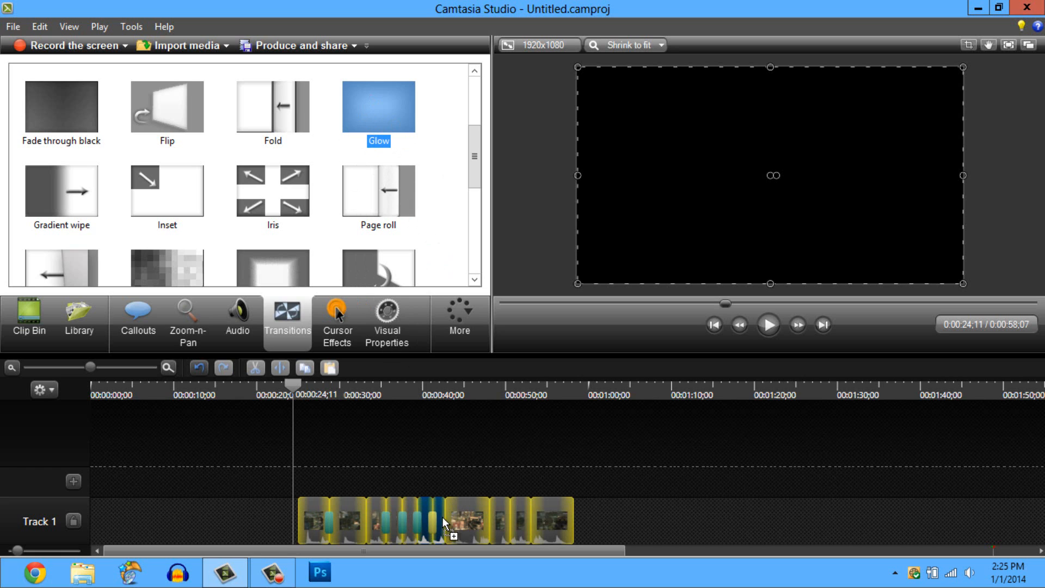
left_click_drag(442, 517, 446, 521)
Add Radial blur transitions at the last three cuts, from the eighth clip through the eleventh clip
left_click_drag(273, 266, 492, 534)
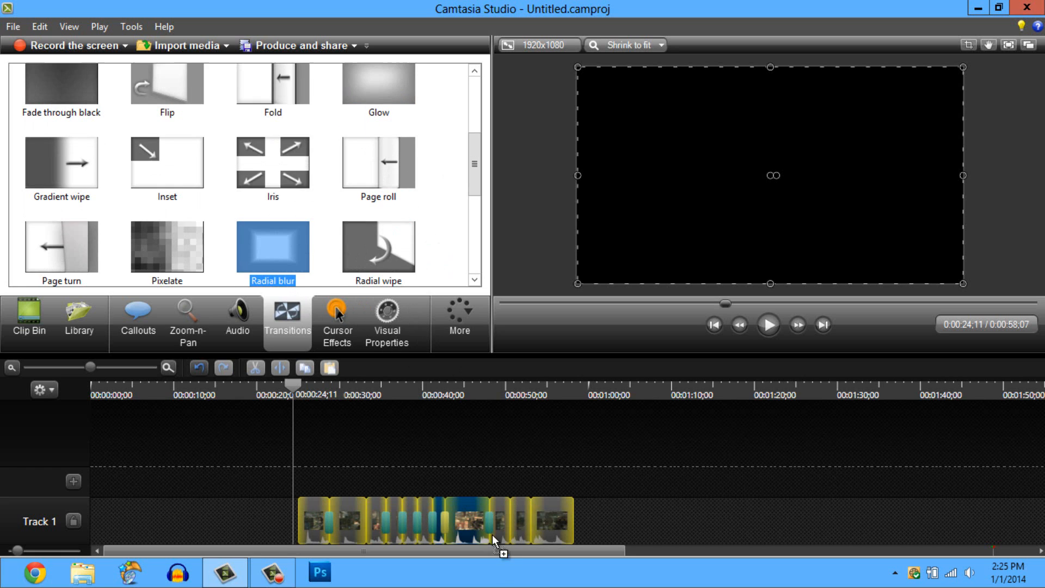
left_click_drag(304, 271, 509, 448)
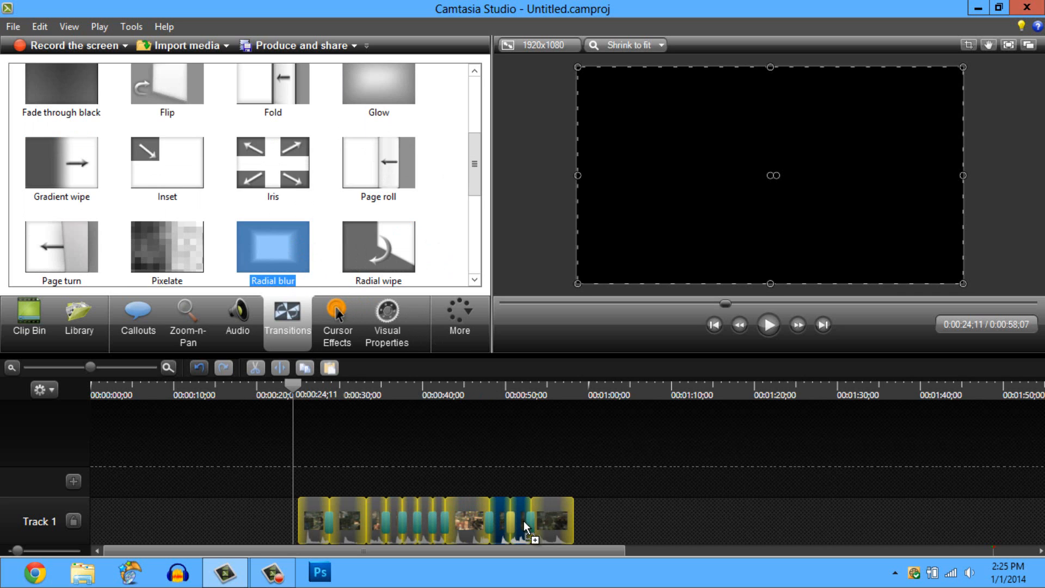
left_click_drag(525, 525, 526, 519)
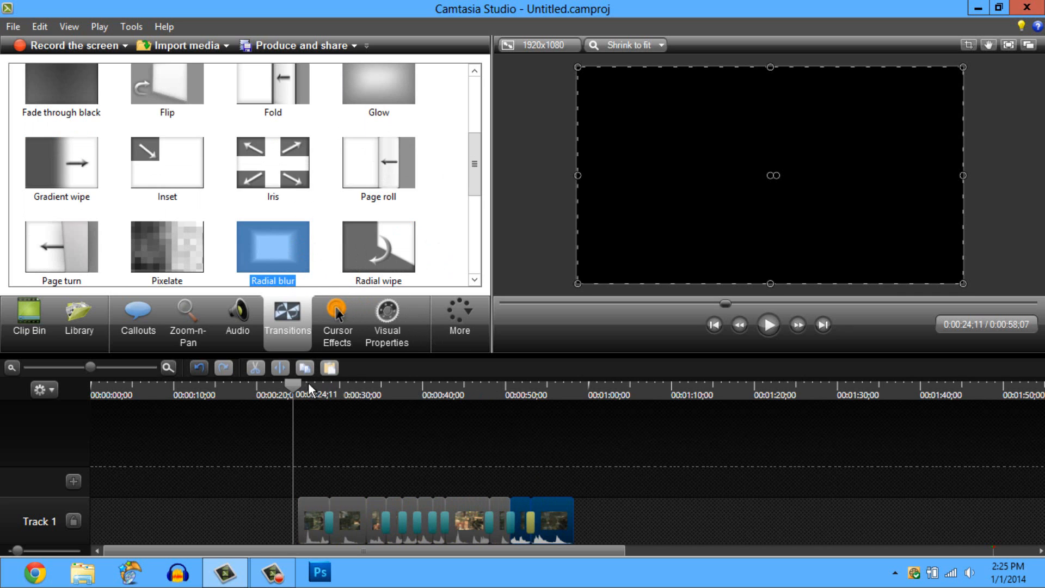
Examine the transitions between the third and eighth clips up close, around 00:00:39;21 on Track 1
left_click_drag(296, 384, 299, 387)
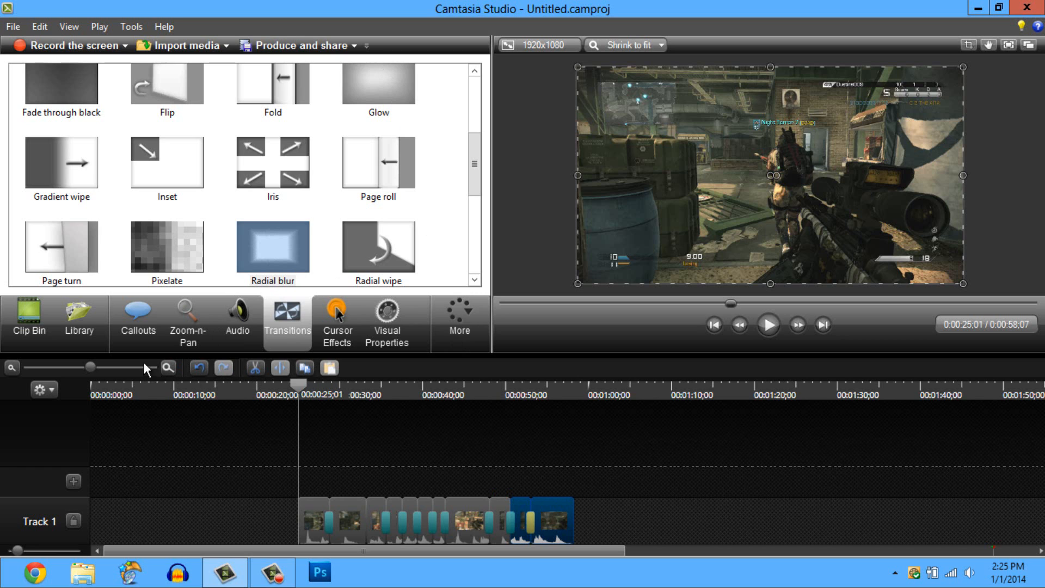
left_click(420, 393)
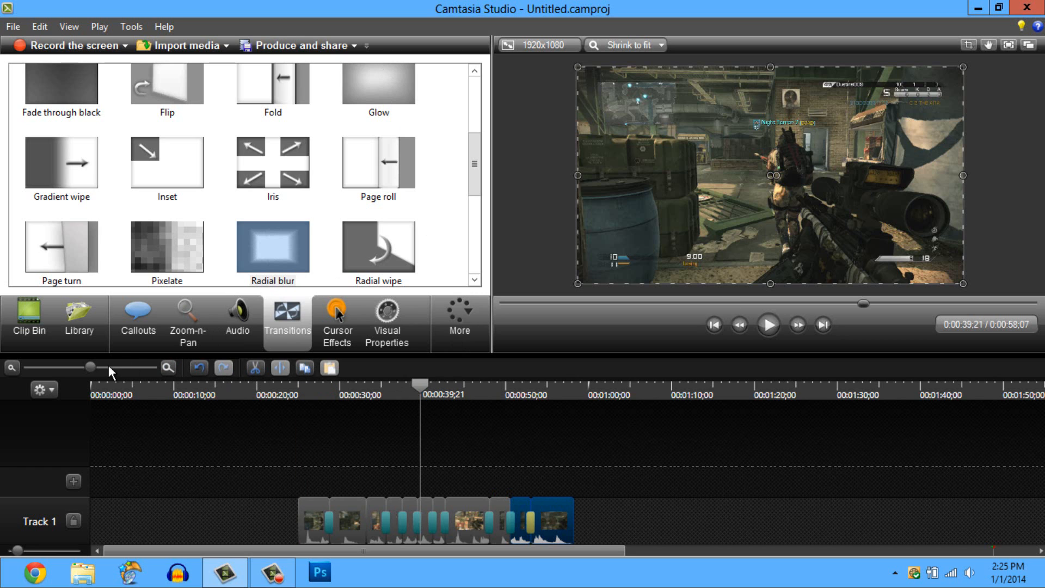
left_click(164, 371)
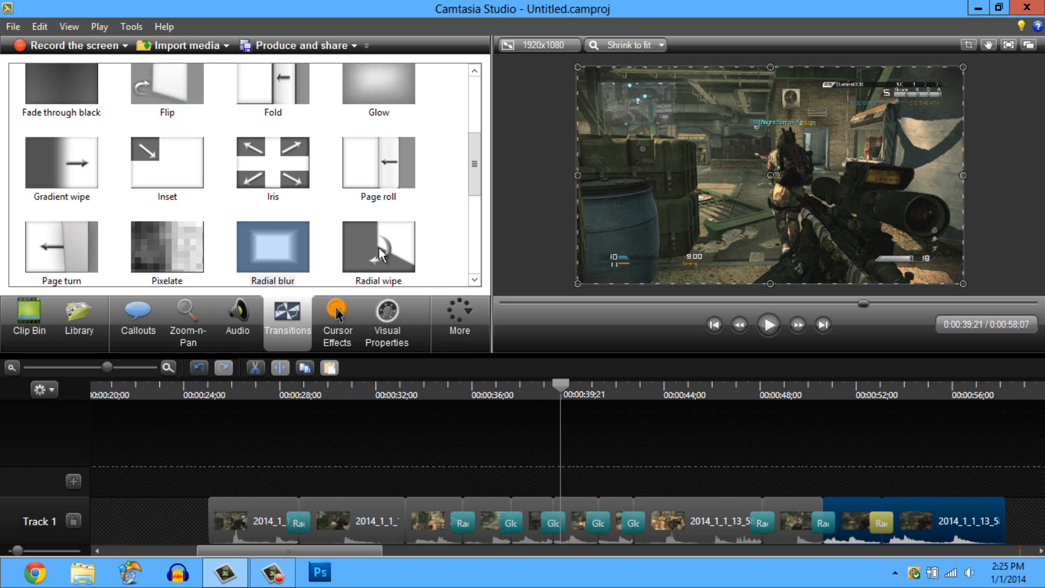
left_click_drag(432, 454, 622, 519)
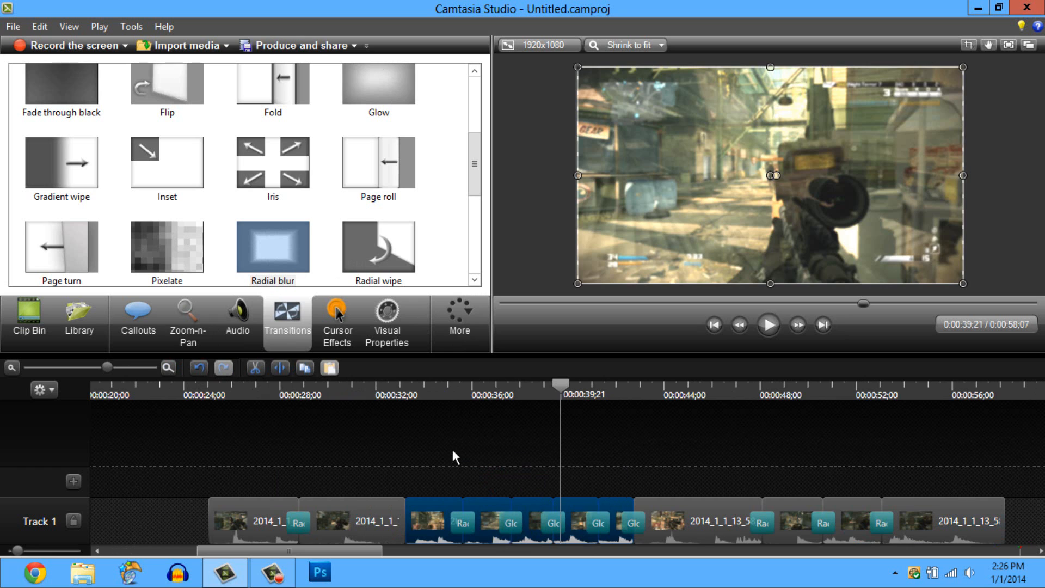
left_click_drag(453, 453, 715, 518)
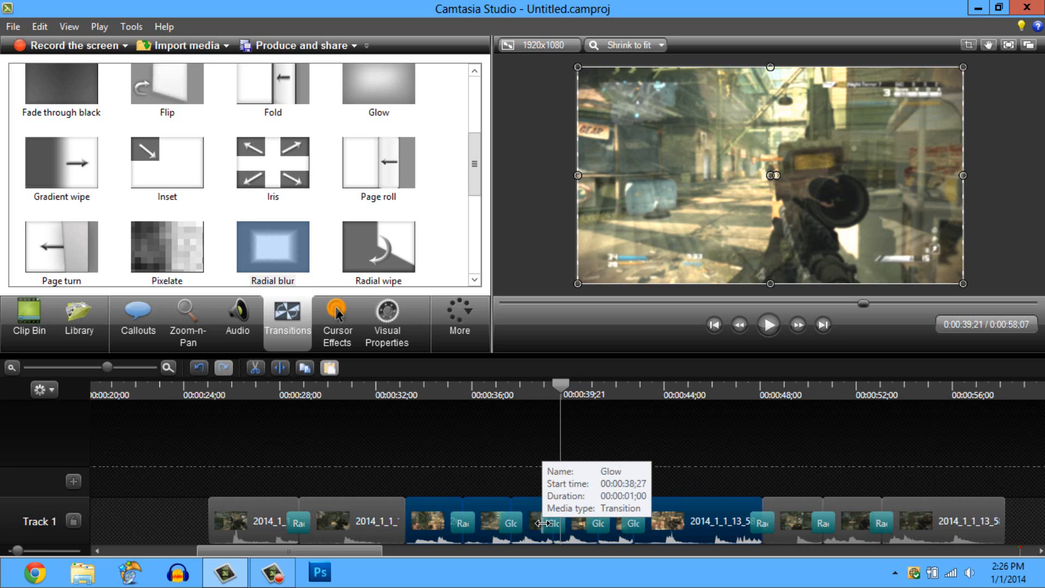
Shorten the five transitions between the third and eighth clips on Track 1 to about 10 to 12 frames each
left_click_drag(542, 523, 551, 523)
left_click_drag(549, 524, 505, 522)
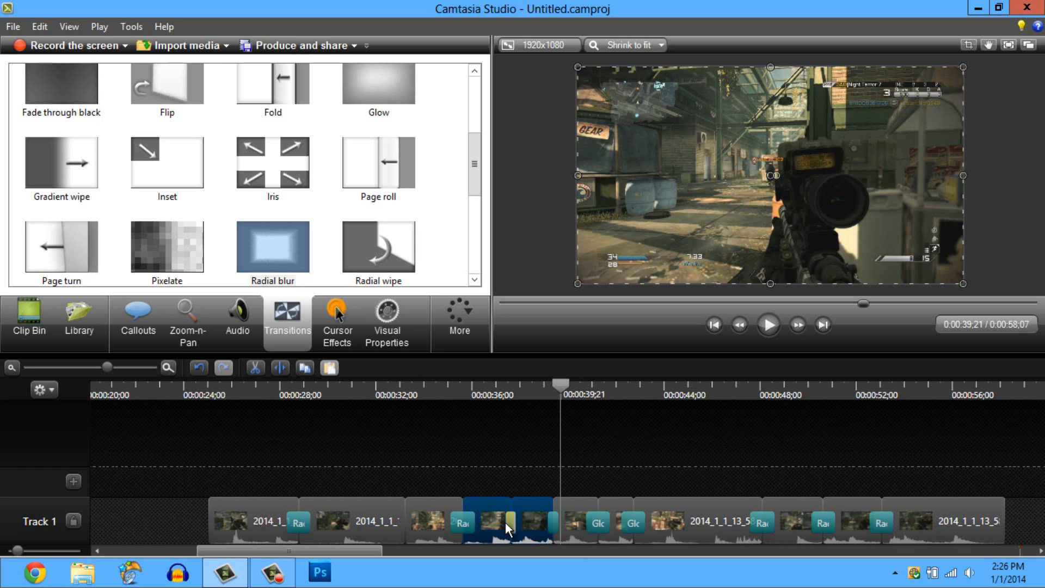
left_click(471, 521)
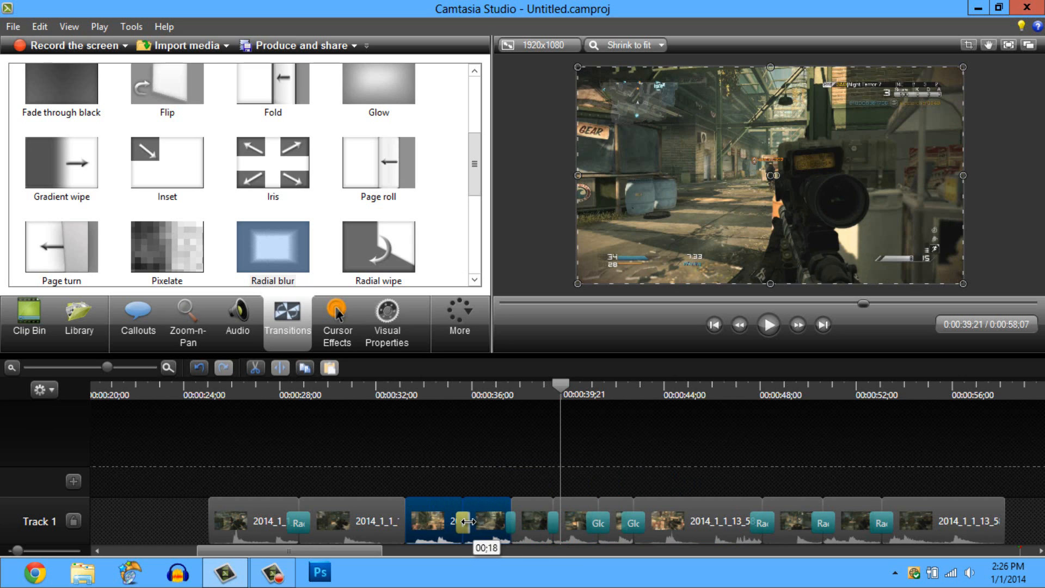
left_click(597, 522)
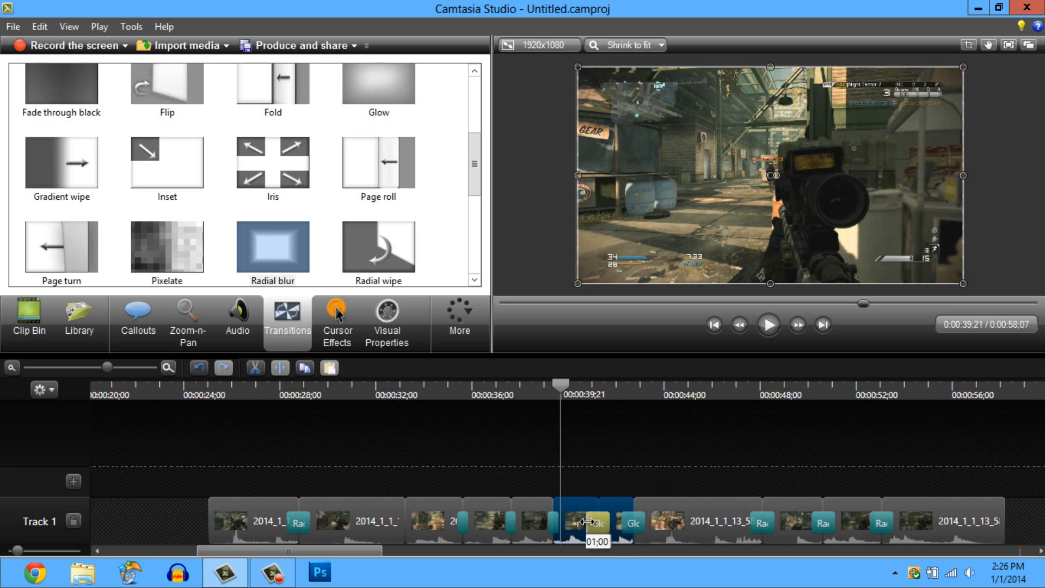
left_click(622, 522)
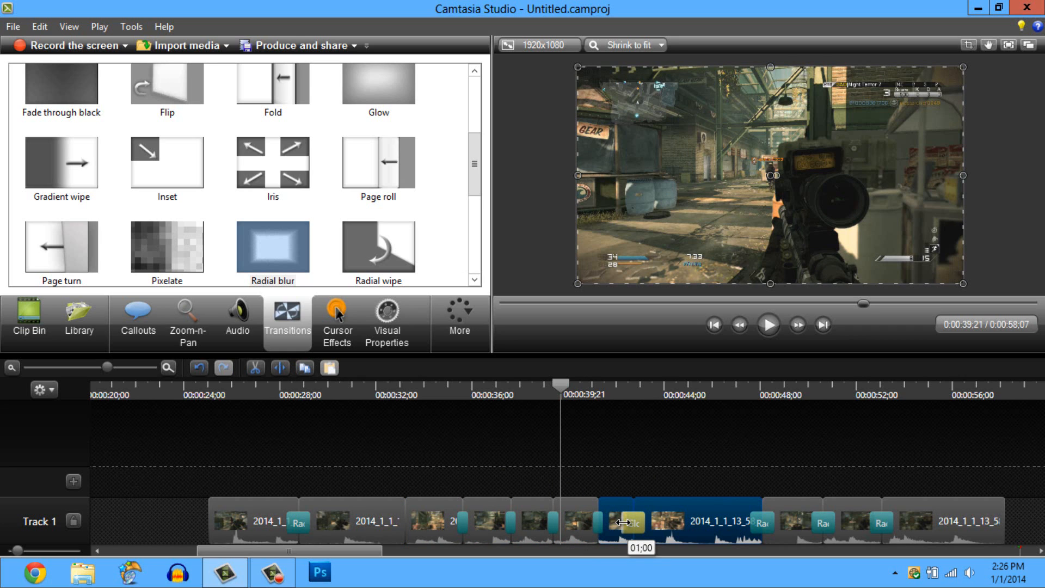
left_click_drag(623, 522, 631, 523)
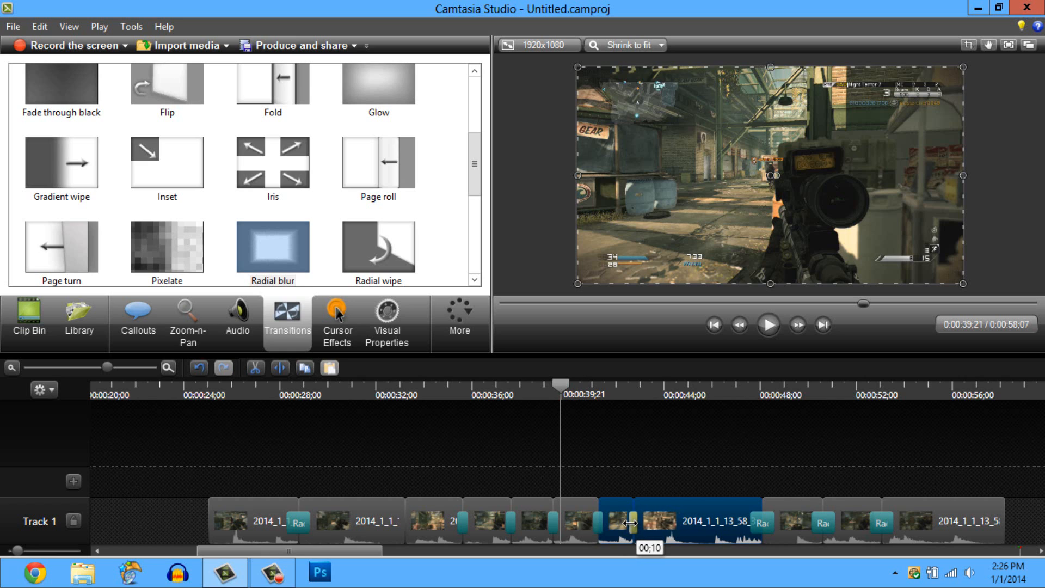
left_click(598, 521)
left_click_drag(601, 521, 556, 521)
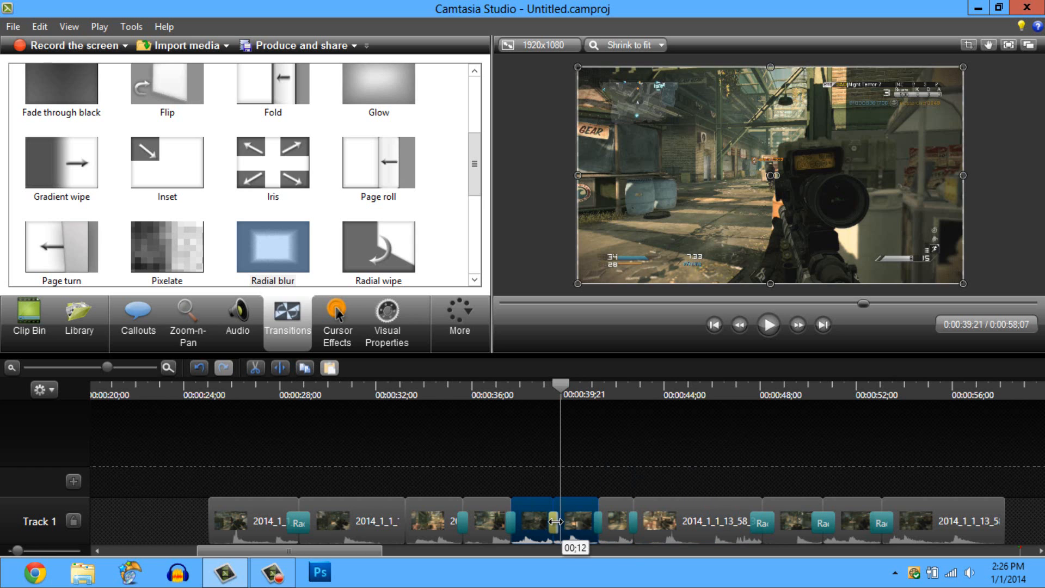
left_click(509, 521)
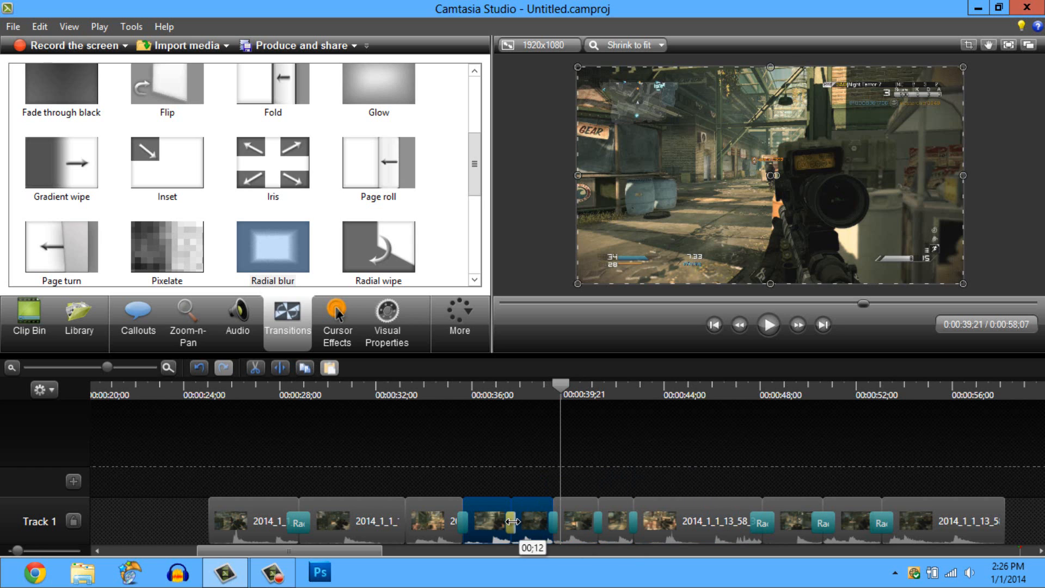
left_click(463, 518)
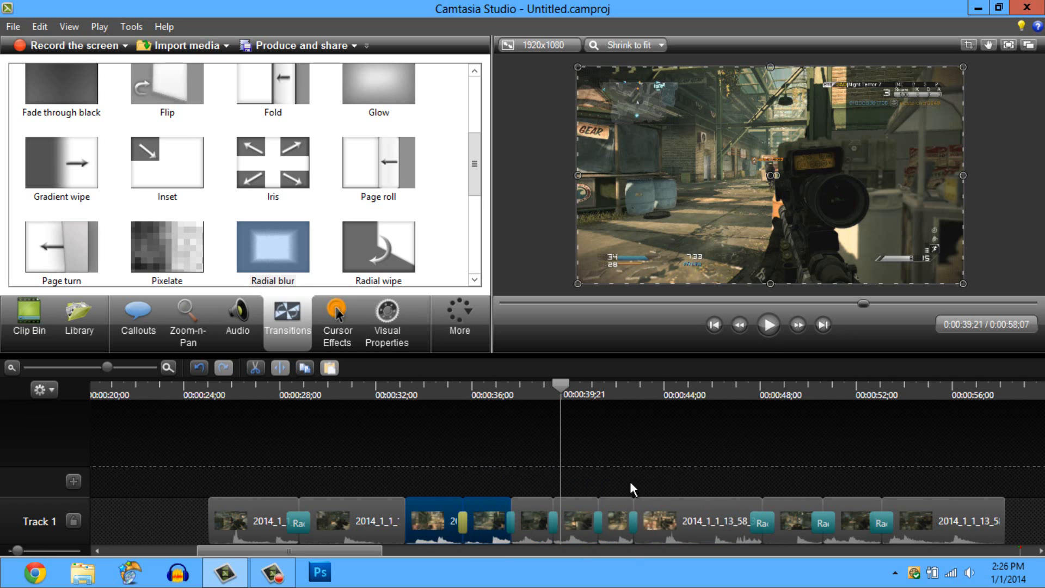
left_click(402, 392)
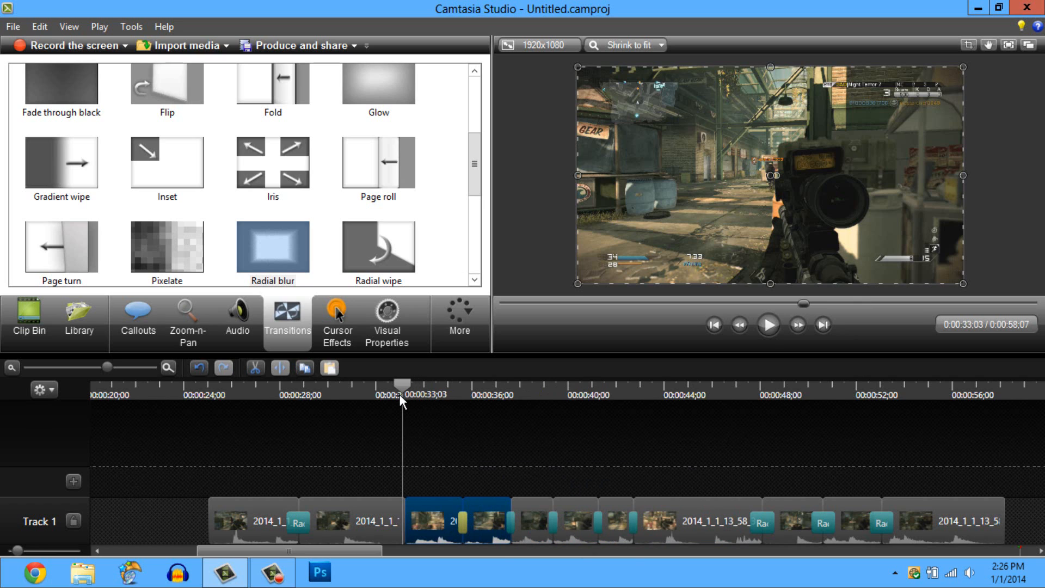
Shorten the Radial blur transitions at the last three cuts and between the first and second clips on Track 1
left_click(761, 523)
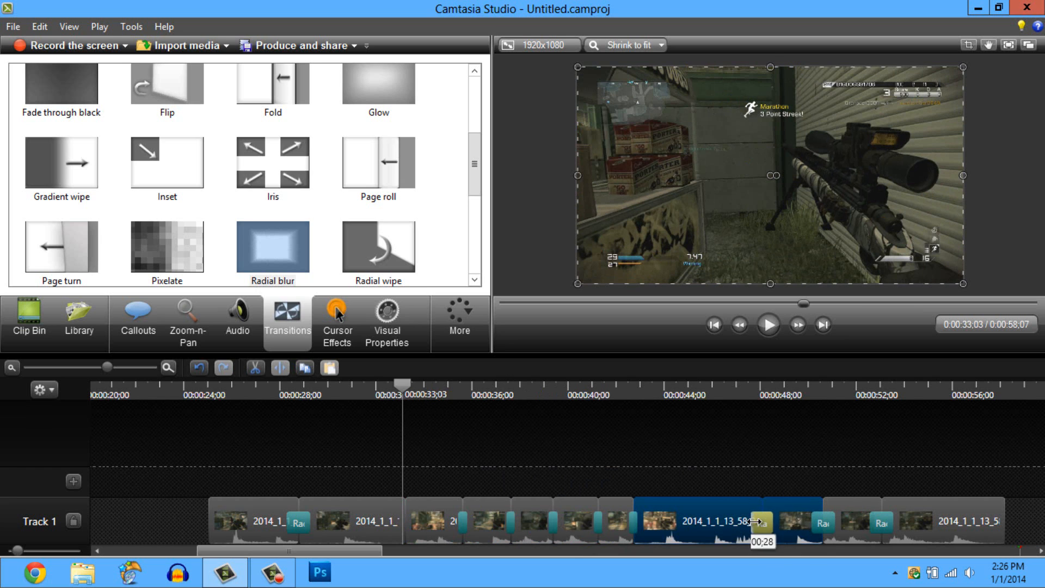
left_click(821, 522)
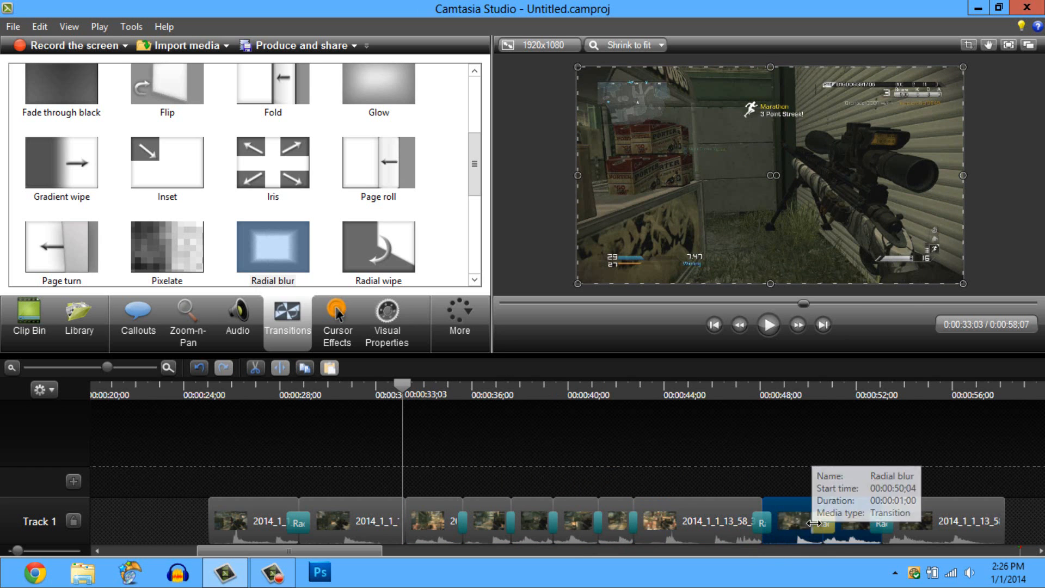
left_click(881, 521)
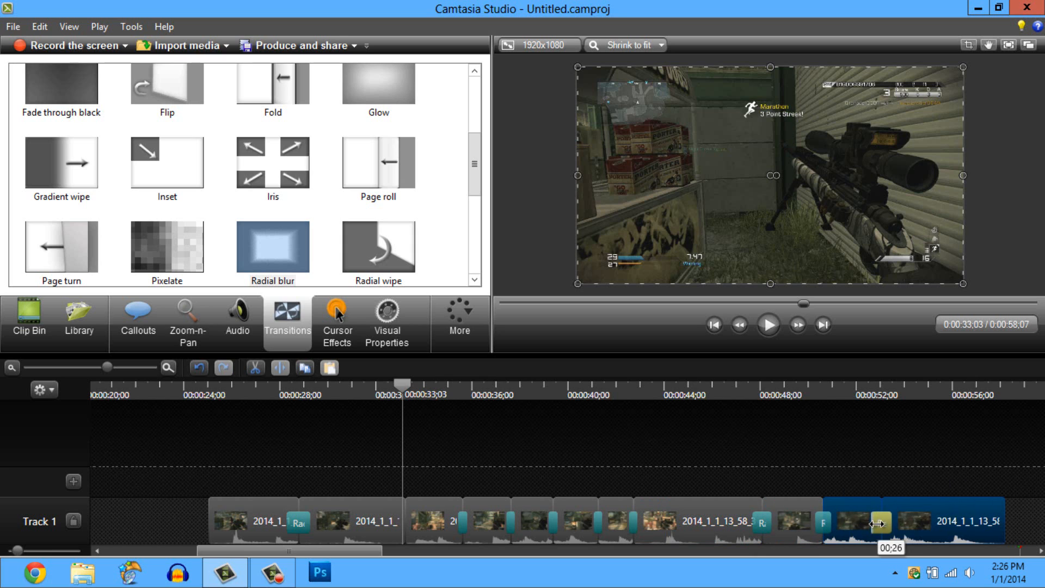
left_click(302, 522)
mouse_move(306, 521)
left_mouse_down()
mouse_move(257, 519)
mouse_move(297, 524)
left_mouse_up()
Add a Zoom-n-Pan zoom of 154% around the kill at 00:00:44;14 in the eighth clip on Track 1
left_click_drag(399, 385, 208, 425)
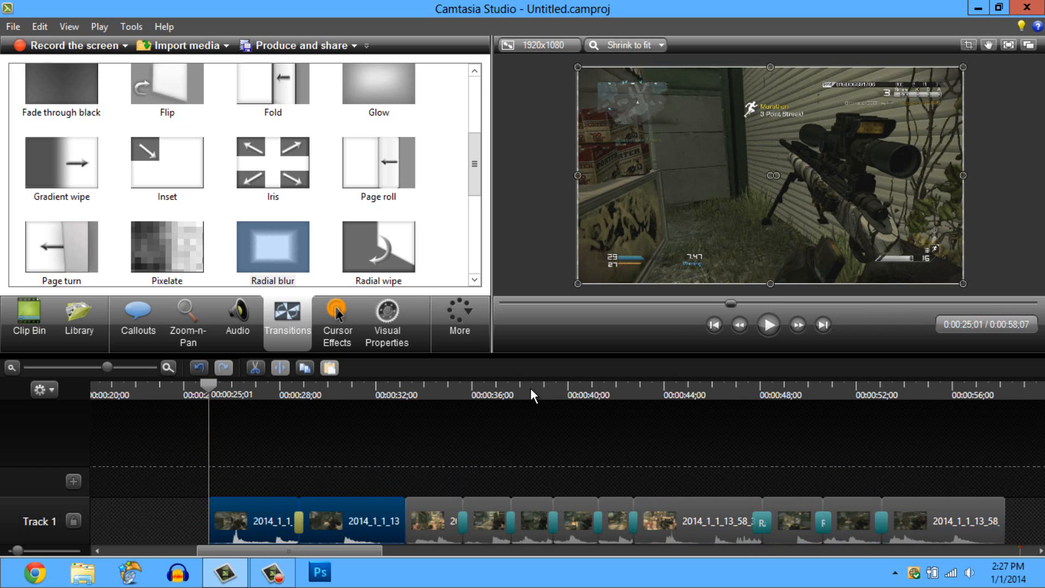
left_click_drag(530, 387, 716, 384)
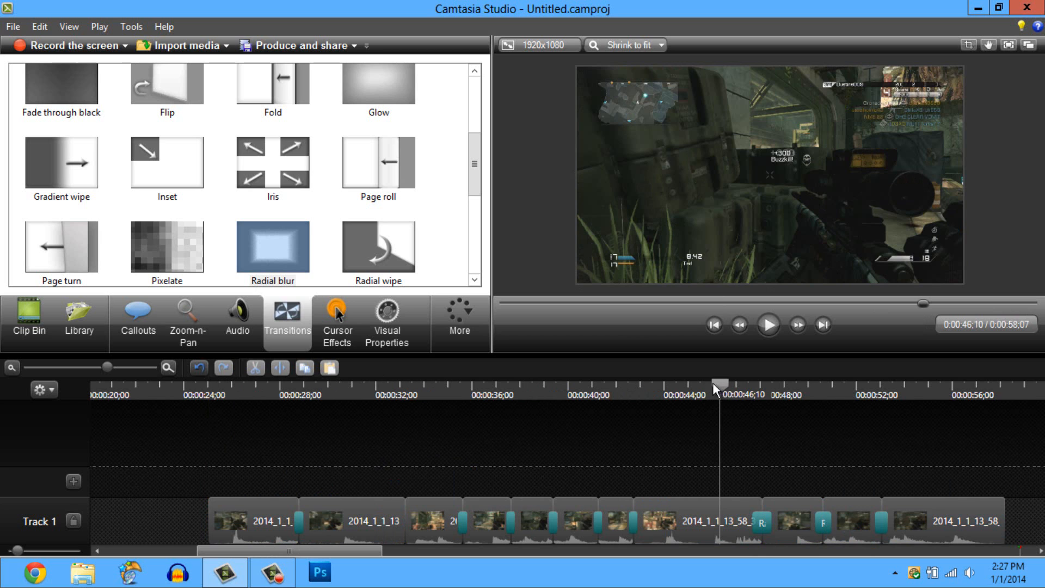
left_click_drag(713, 382, 750, 378)
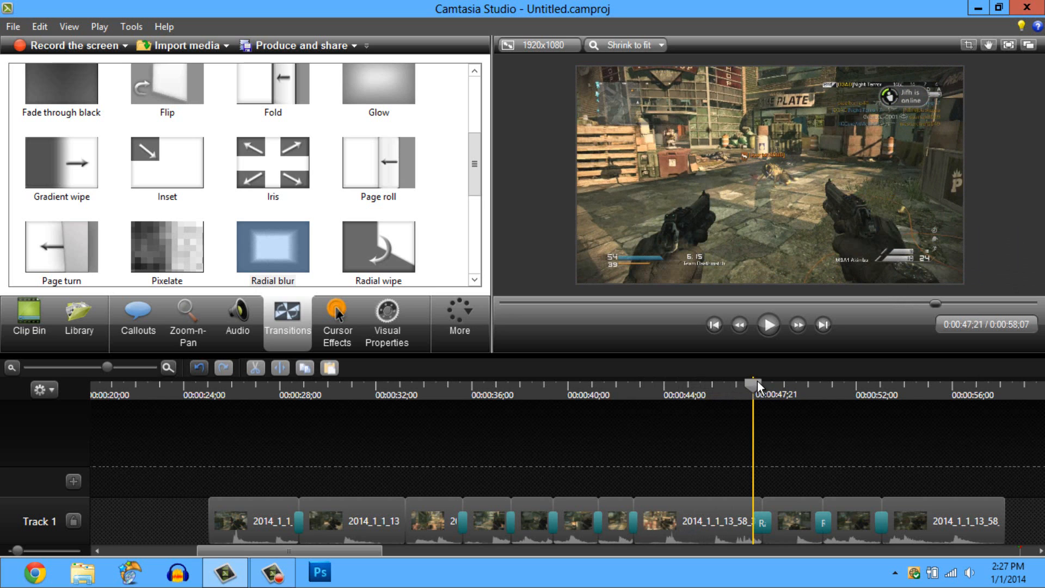
left_click_drag(747, 387, 673, 403)
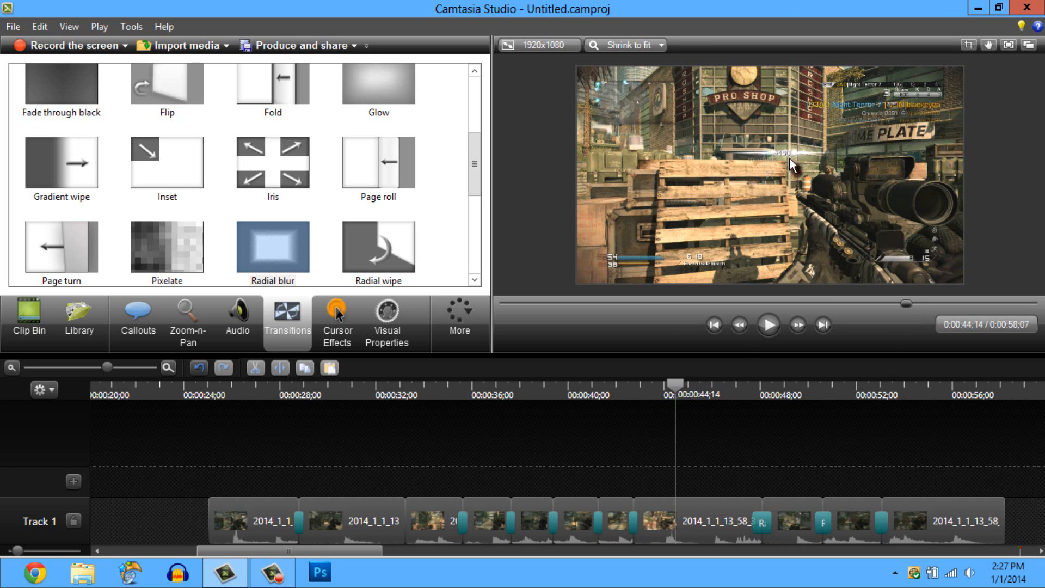
left_click(180, 322)
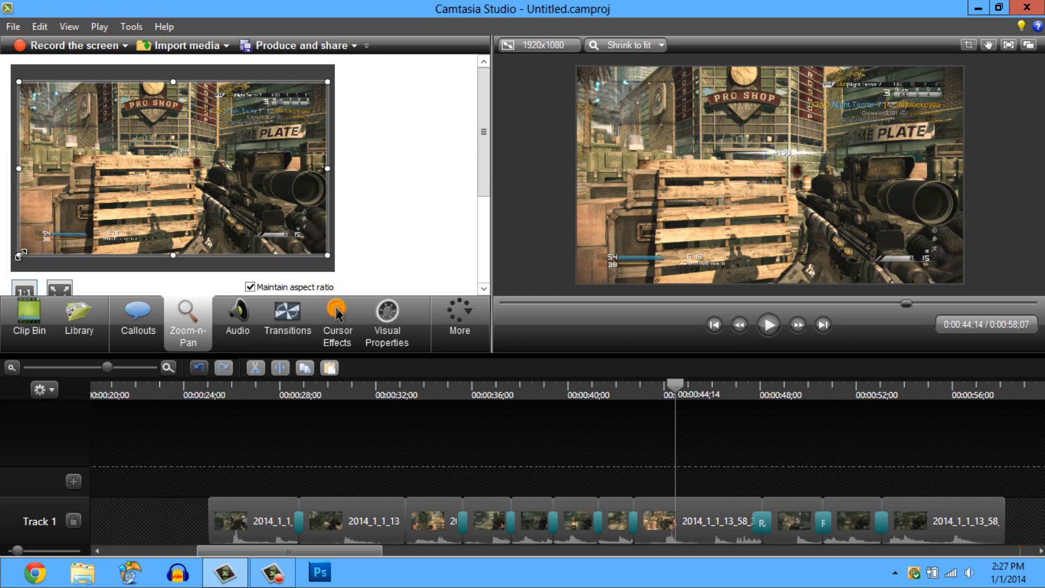
left_click_drag(19, 255, 43, 242)
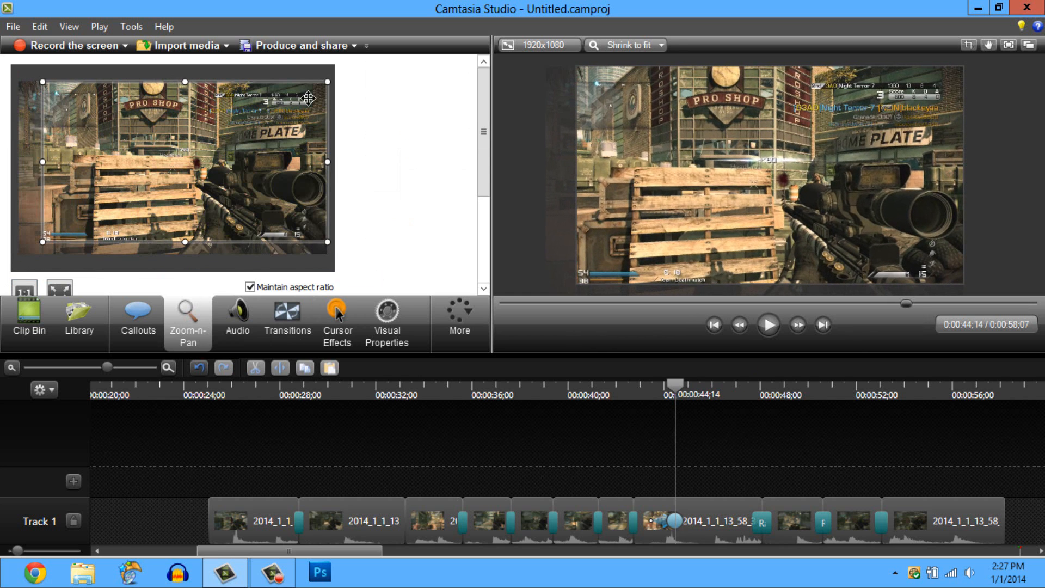
left_click_drag(327, 81, 294, 121)
left_click_drag(43, 242, 86, 217)
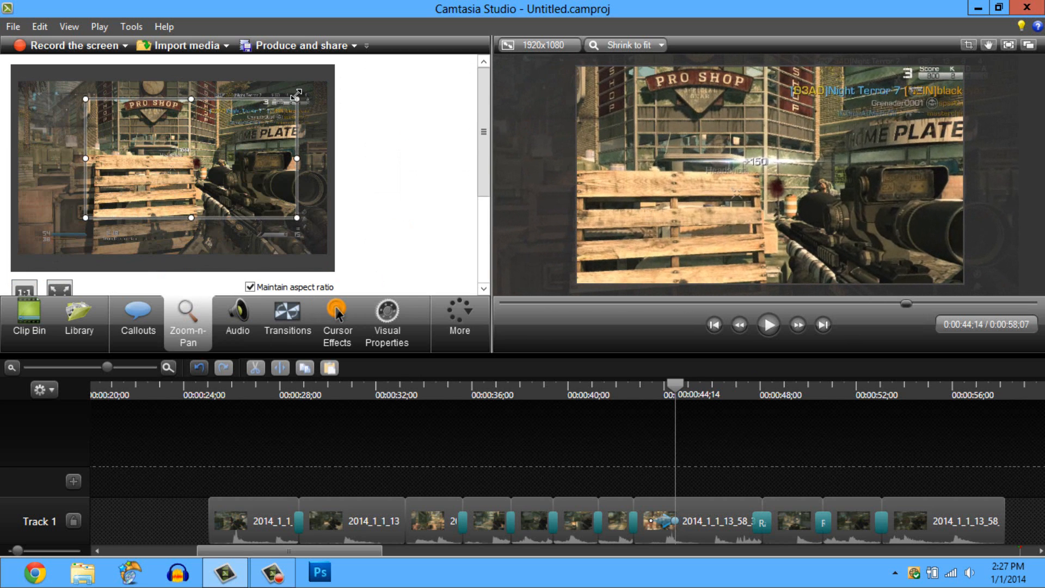
left_click_drag(296, 99, 285, 105)
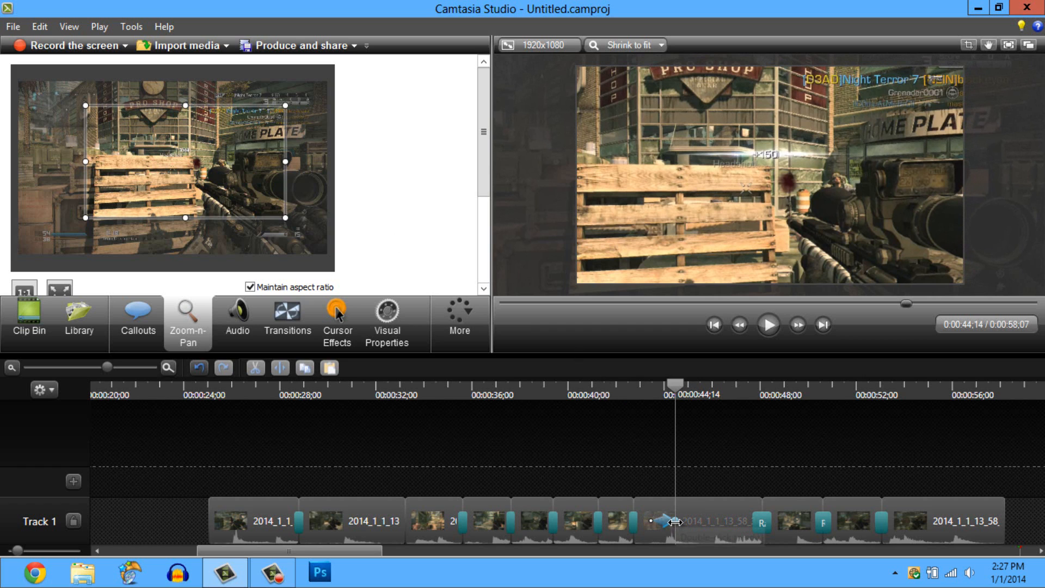
Shorten the zoom animation in the eighth clip and play it back from 00:00:43;24
mouse_move(671, 521)
left_mouse_down()
mouse_move(686, 521)
mouse_move(655, 521)
mouse_move(689, 516)
mouse_move(634, 521)
mouse_move(668, 520)
left_mouse_up()
left_click(660, 386)
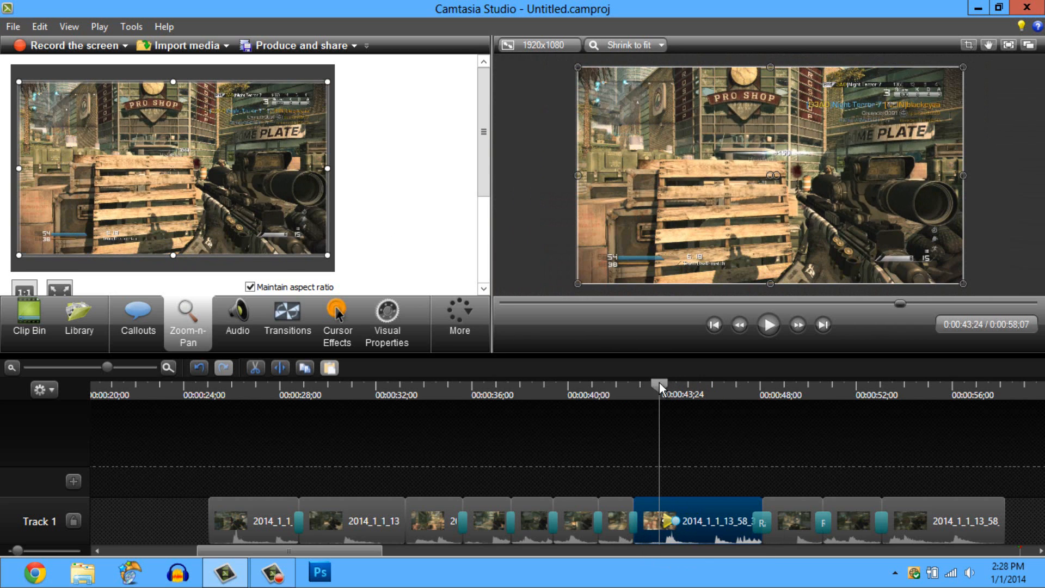
left_click(772, 323)
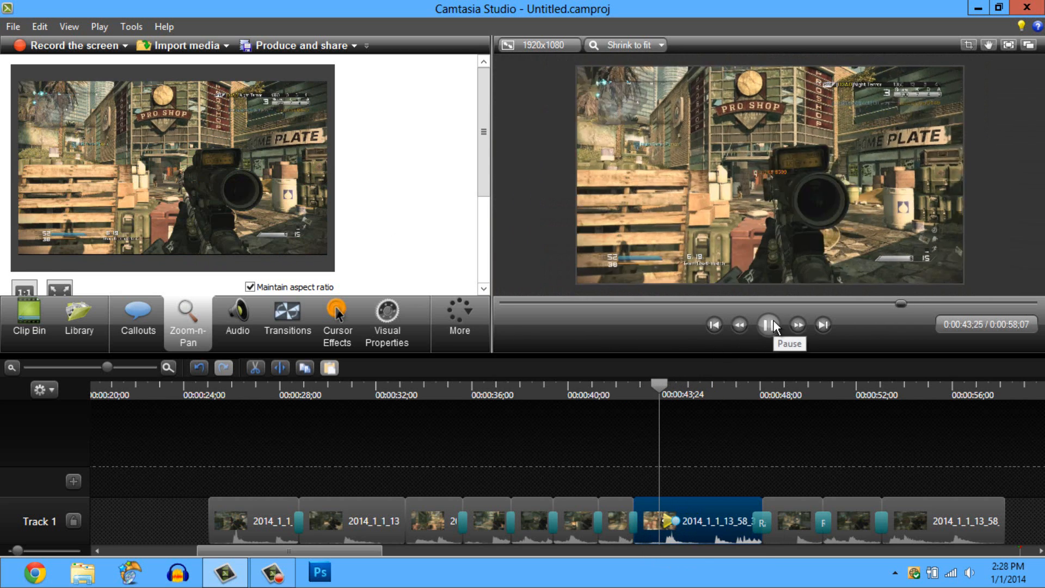
left_click(770, 324)
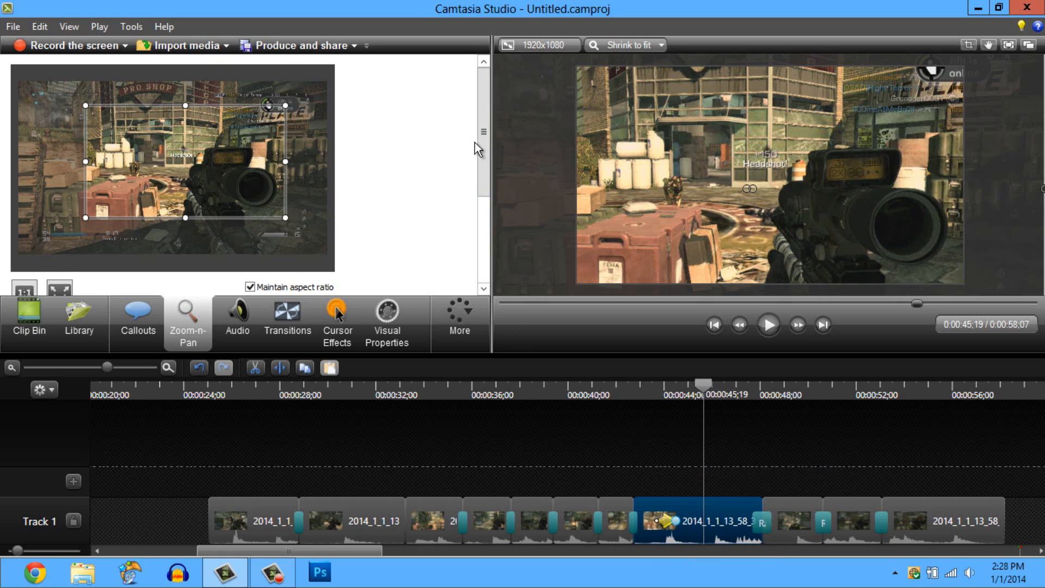
left_click_drag(483, 158, 492, 259)
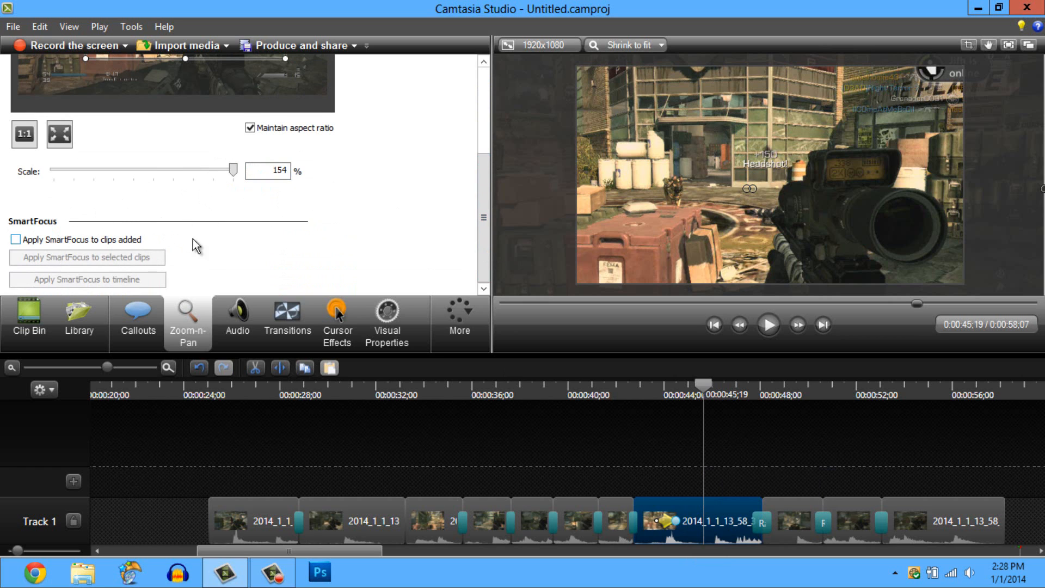
left_click_drag(492, 189, 479, 118)
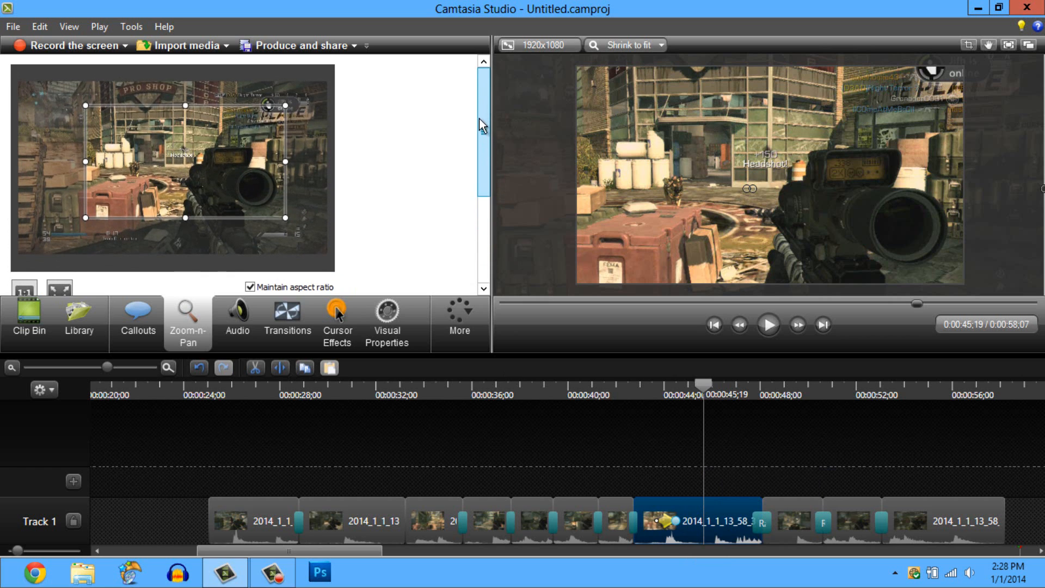
Set the eighth clip's X position to -107 in its visual properties at 00:00:44;16
left_click(393, 317)
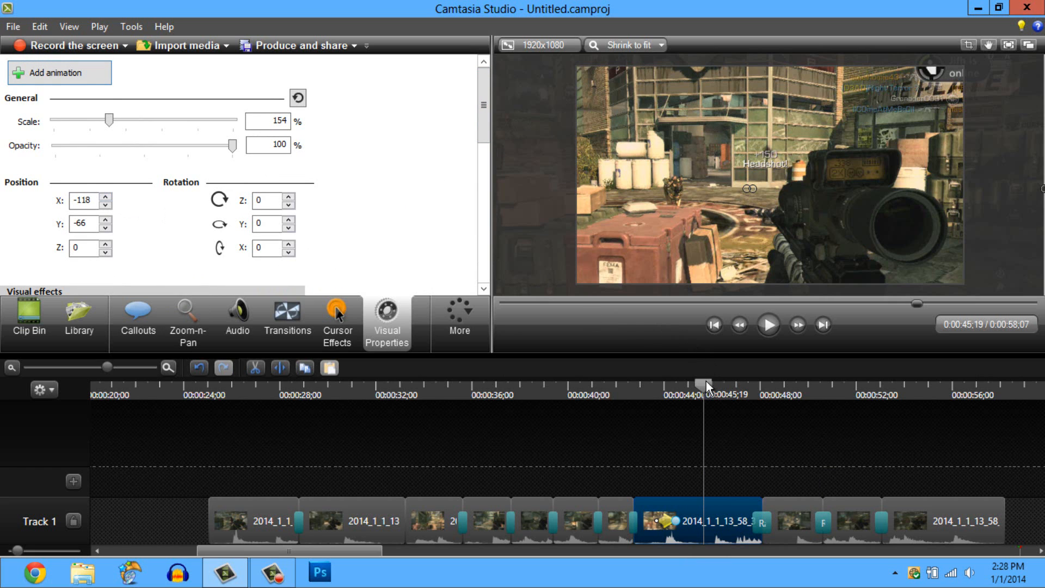
left_click_drag(707, 381, 674, 390)
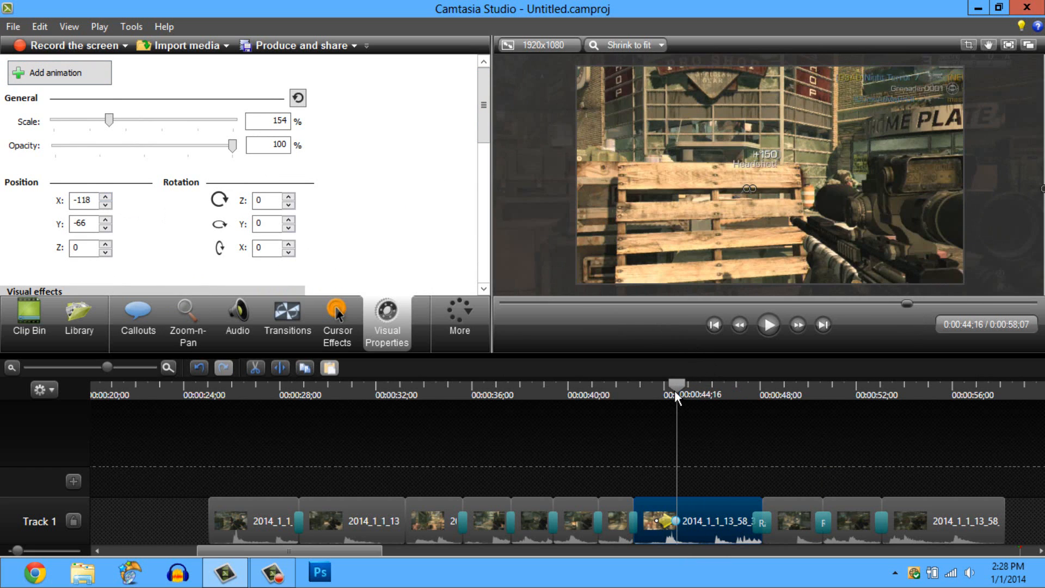
left_click(105, 197)
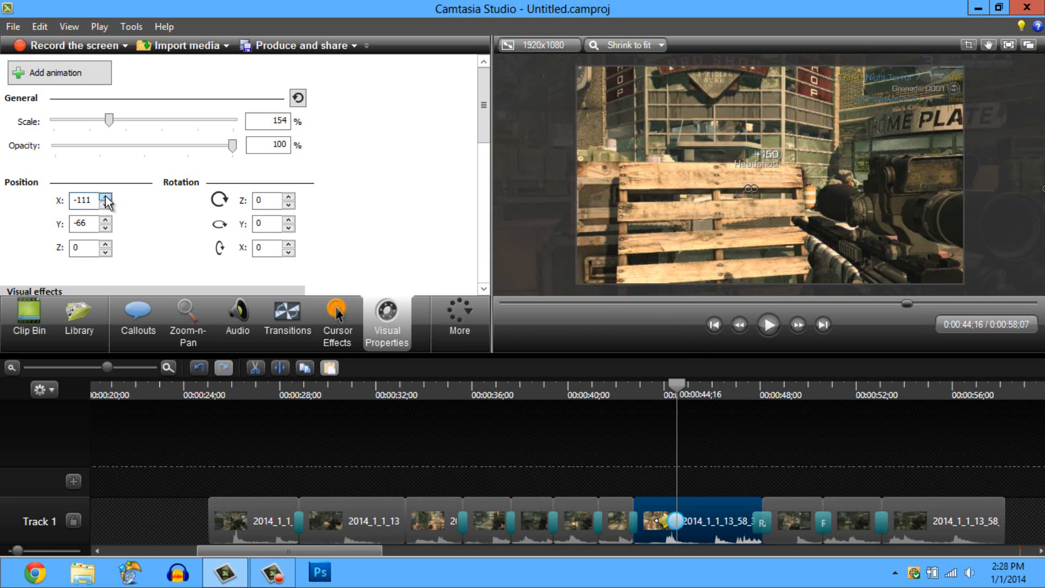
Rotate the zoomed eighth clip to Z 11, Y 21 and X -12, and set its scale to 157%
left_click(289, 197)
left_click(289, 197)
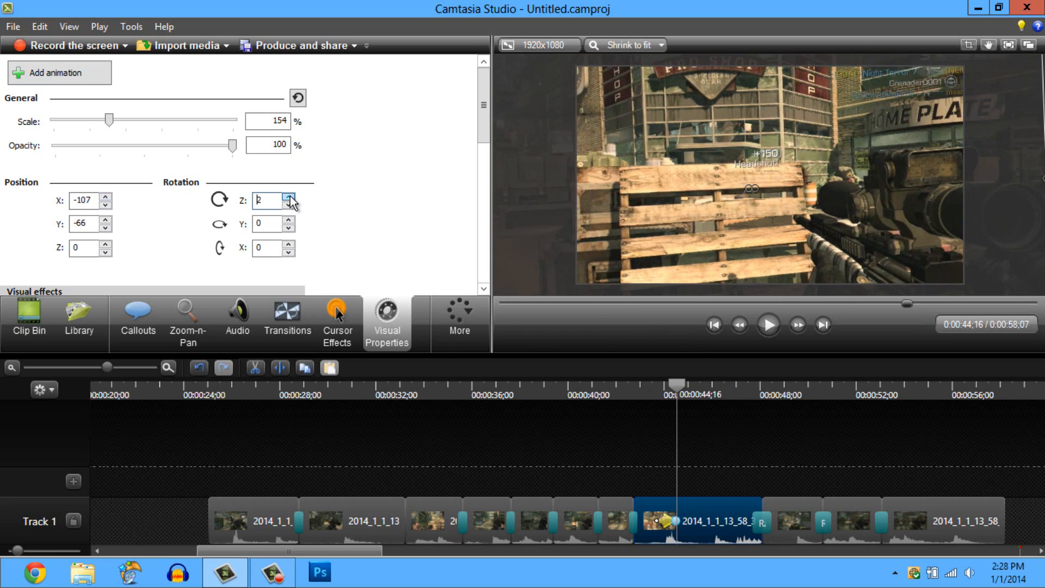
left_click(289, 197)
left_click(288, 197)
left_click(289, 220)
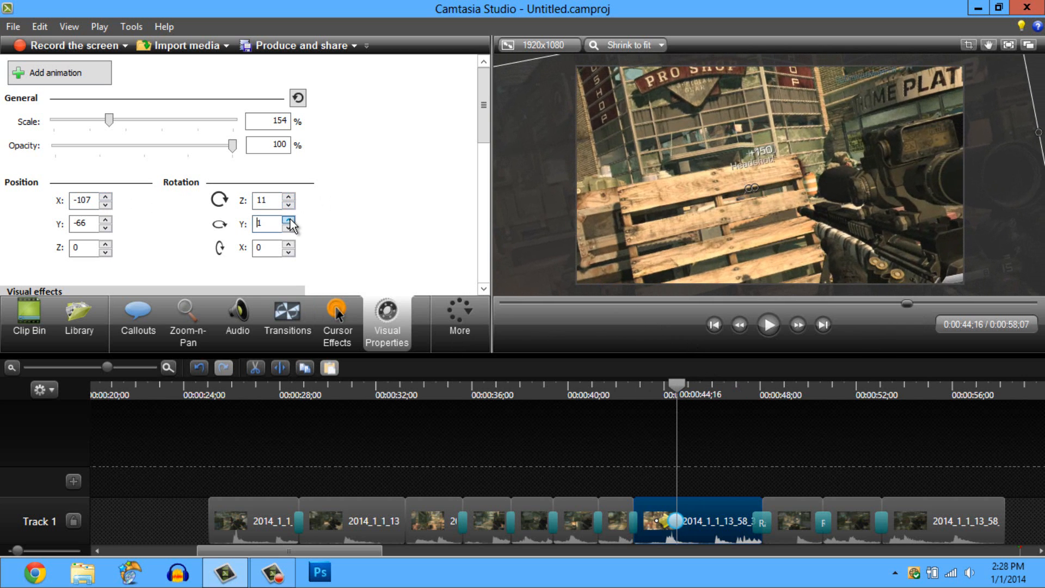
left_click_drag(289, 220, 289, 252)
left_click(288, 228)
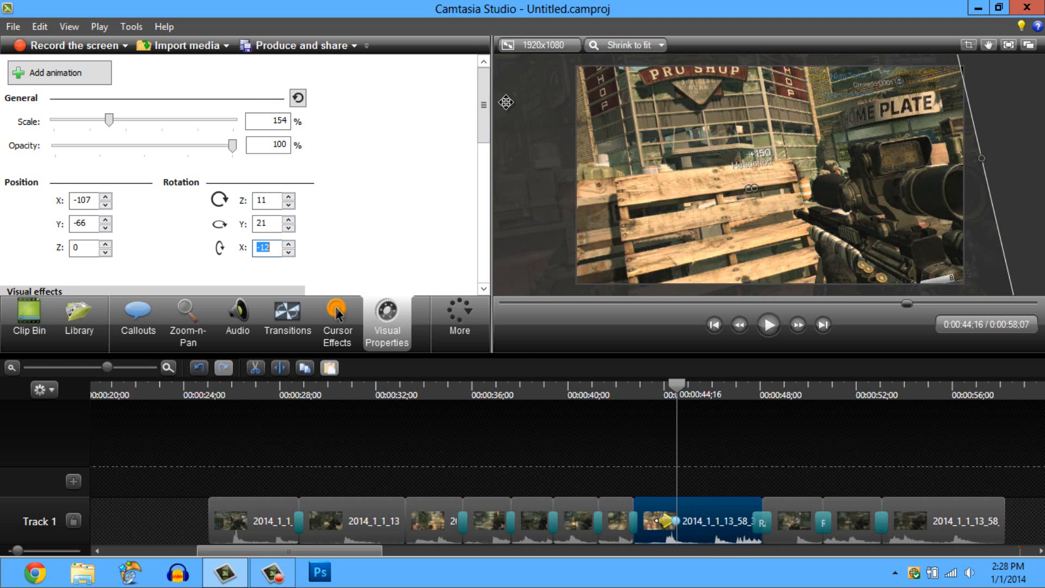
mouse_move(108, 121)
left_mouse_down()
mouse_move(301, 129)
mouse_move(151, 123)
mouse_move(103, 129)
mouse_move(112, 134)
left_mouse_up()
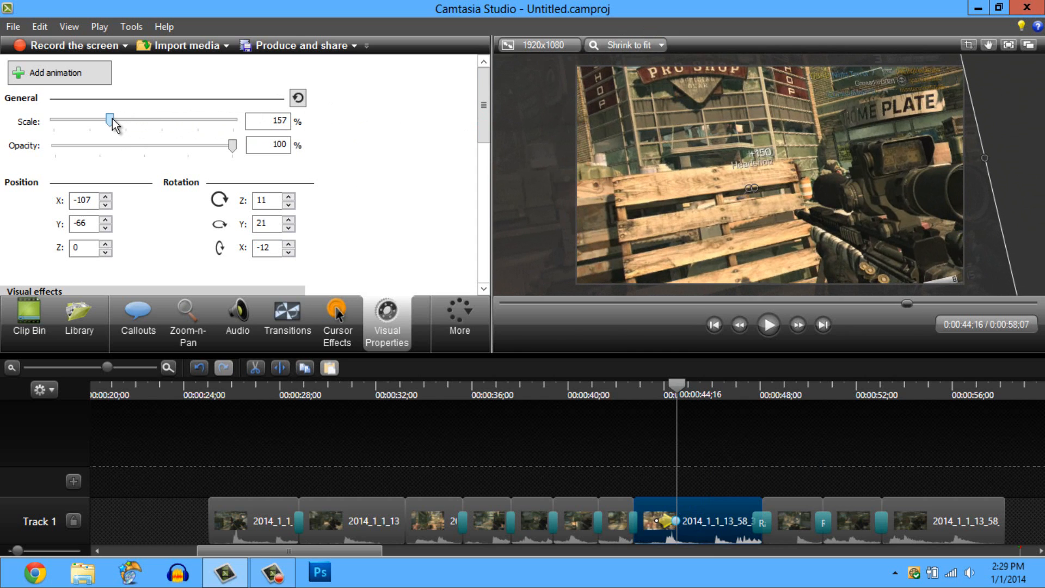
mouse_move(112, 119)
left_mouse_down()
mouse_move(102, 123)
mouse_move(112, 122)
left_mouse_up()
Enable the Drop shadow and Colorize visual effects on the eighth clip
left_click_drag(485, 129, 478, 183)
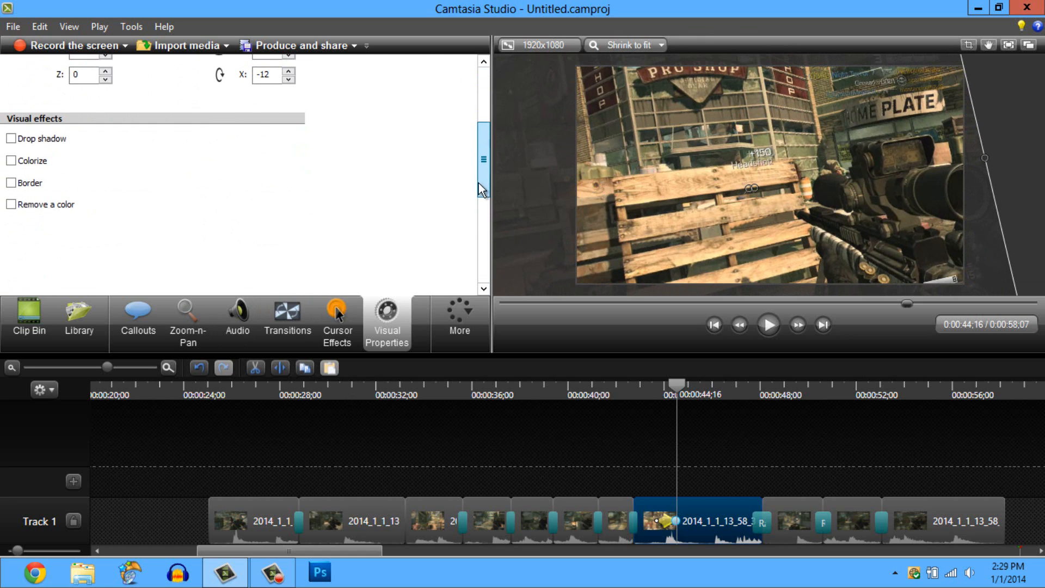
left_click(12, 139)
left_click(12, 264)
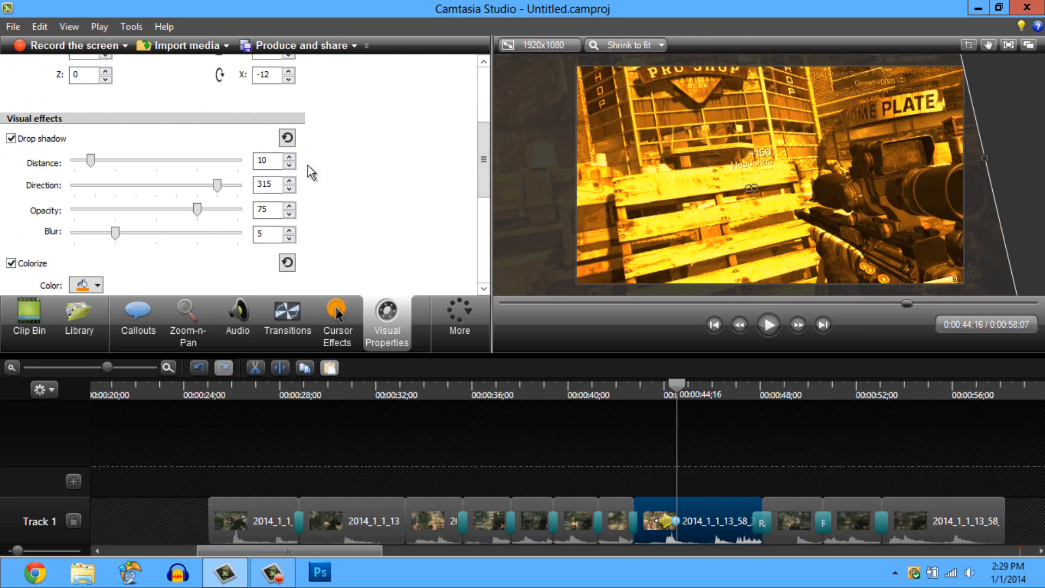
left_click_drag(484, 145, 433, 158)
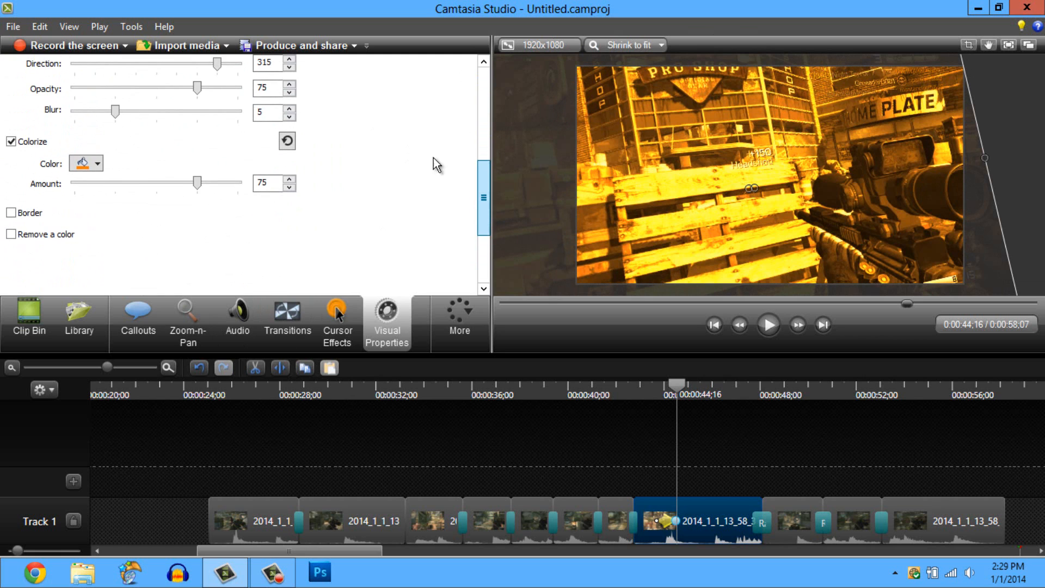
Change the eighth clip's Colorize color to primary red with amount 50, and set its drop shadow blur to 16 and opacity to 36
left_click(98, 164)
left_click(199, 196)
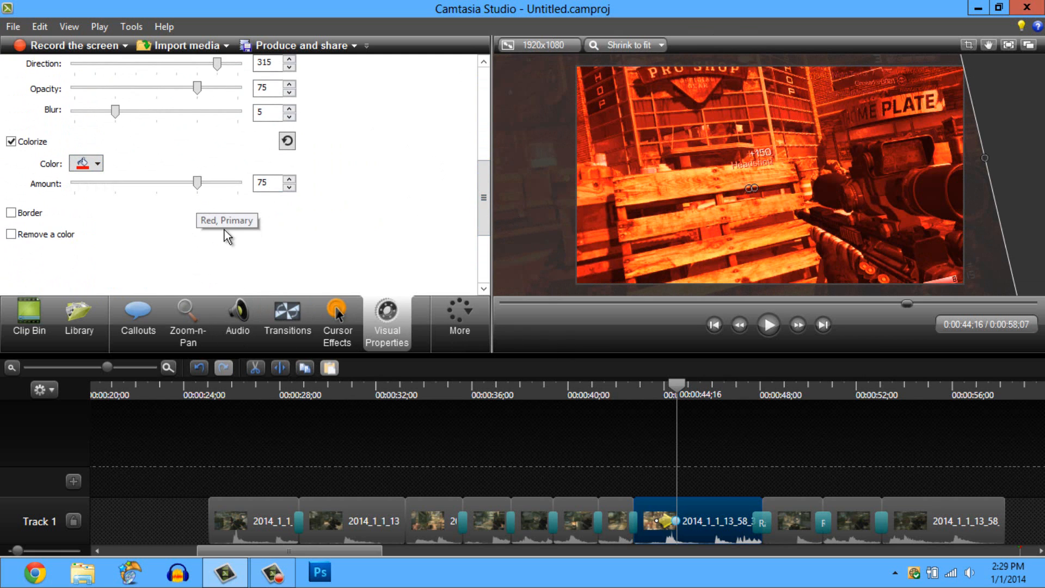
left_click_drag(217, 182, 157, 182)
left_click_drag(116, 111, 208, 121)
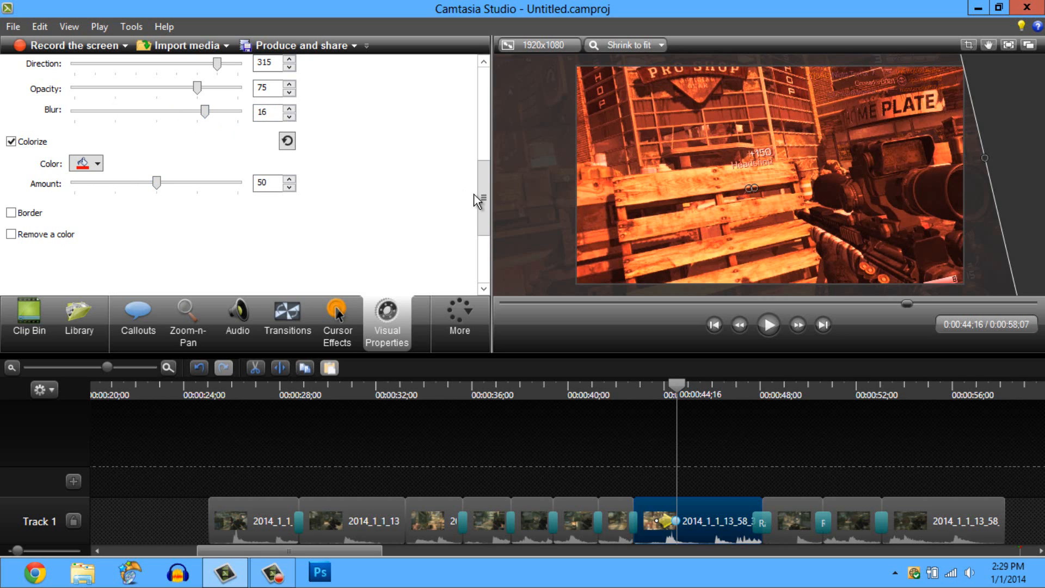
left_click_drag(475, 196, 217, 159)
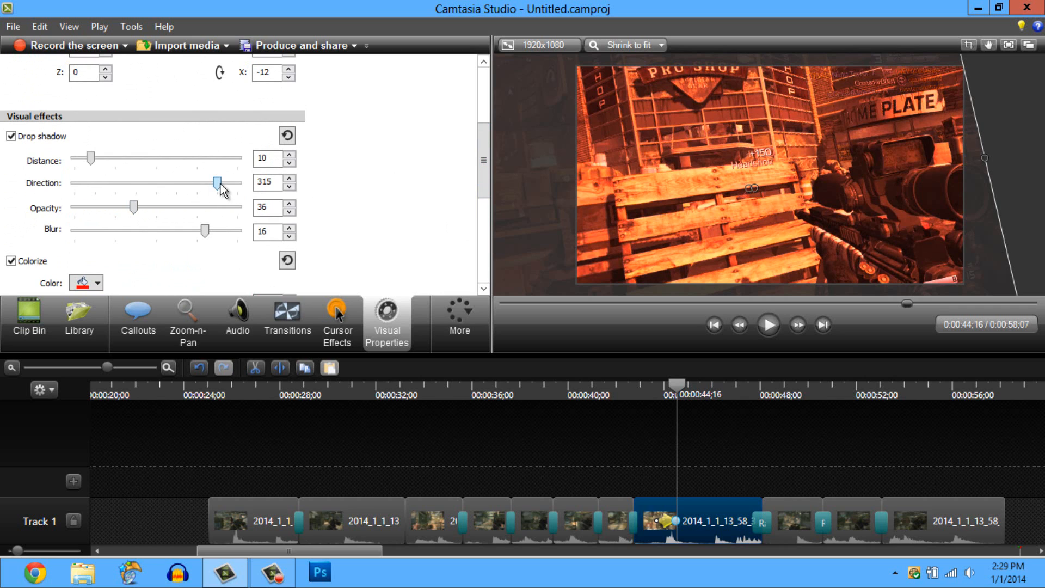
Enable the Remove a color effect on the eighth clip with tolerance 13 and softness 21
scroll(488, 211, "down", 4)
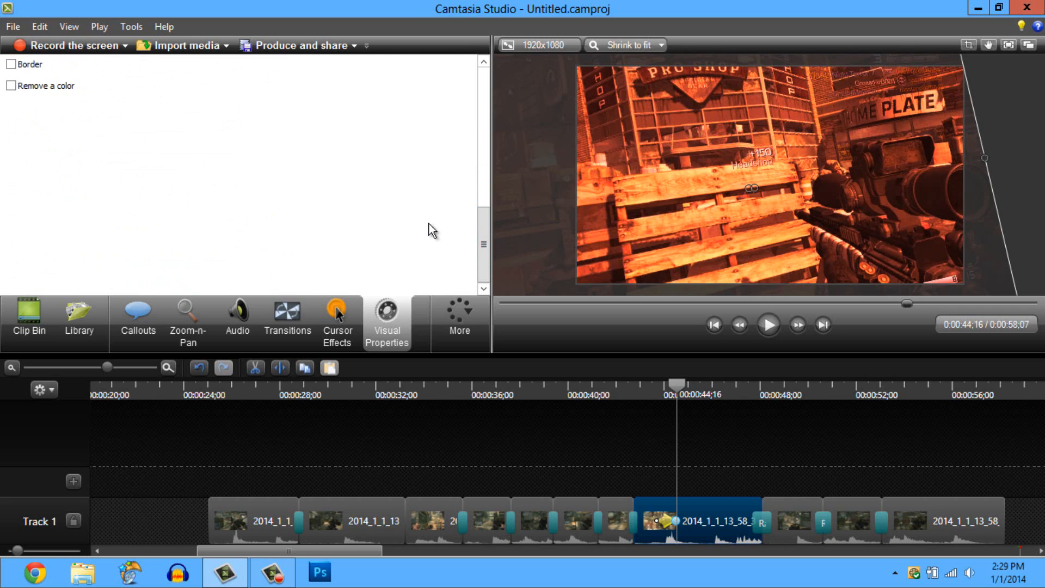
left_click(11, 86)
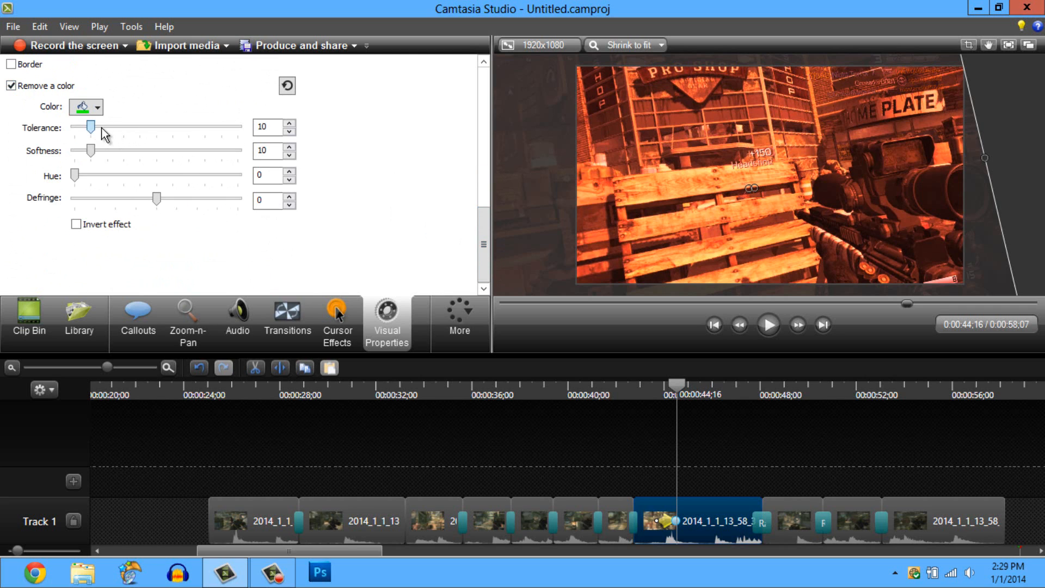
left_click_drag(102, 128, 201, 127)
left_click_drag(91, 151, 154, 151)
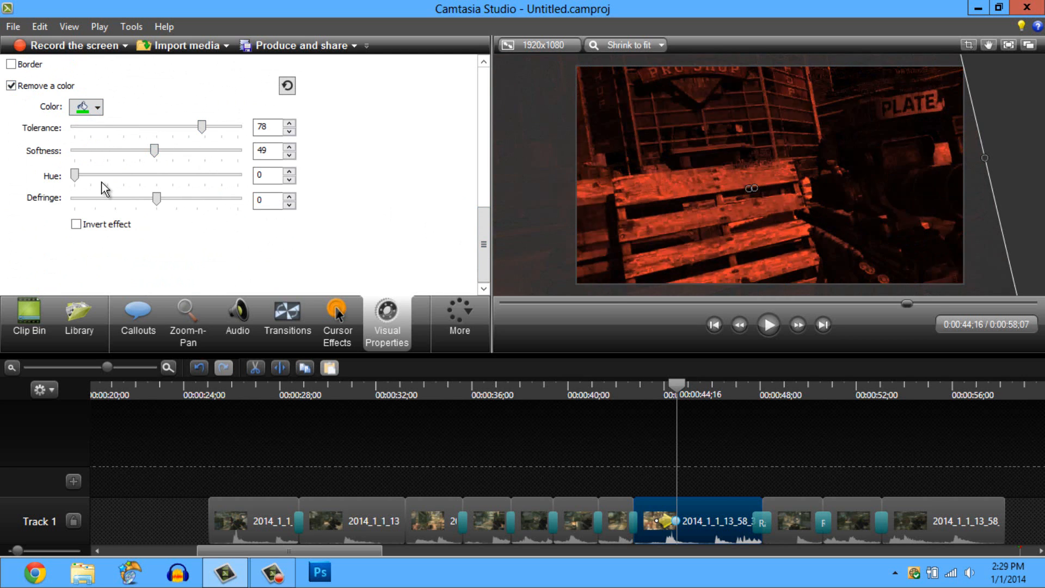
left_click_drag(202, 127, 109, 151)
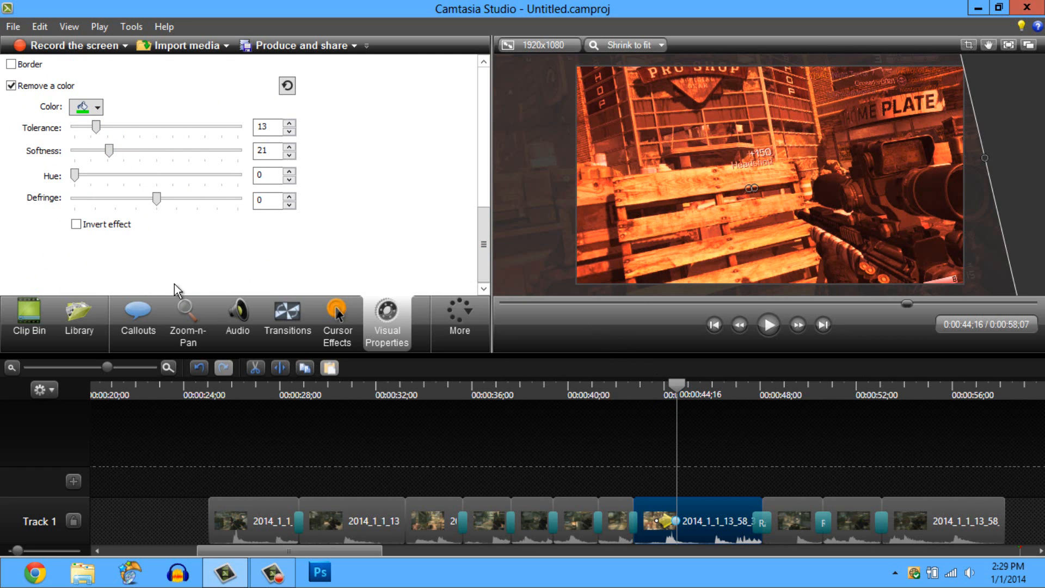
left_click_drag(479, 221, 482, 90)
At 00:00:45;23, set the eighth clip's Z, Y and X rotation to 0 in its visual properties
left_click(38, 325)
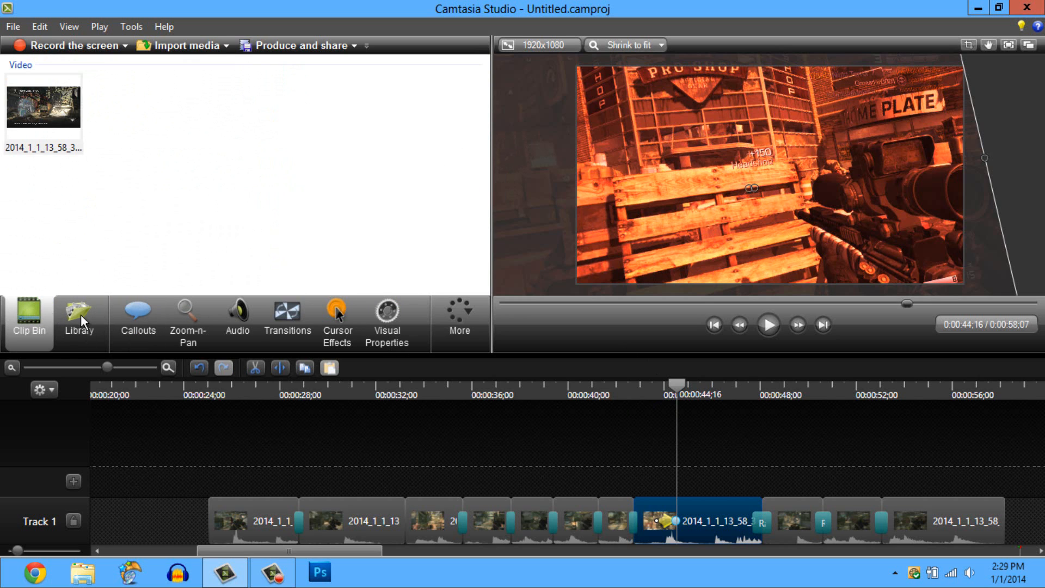
left_click_drag(679, 387, 706, 402)
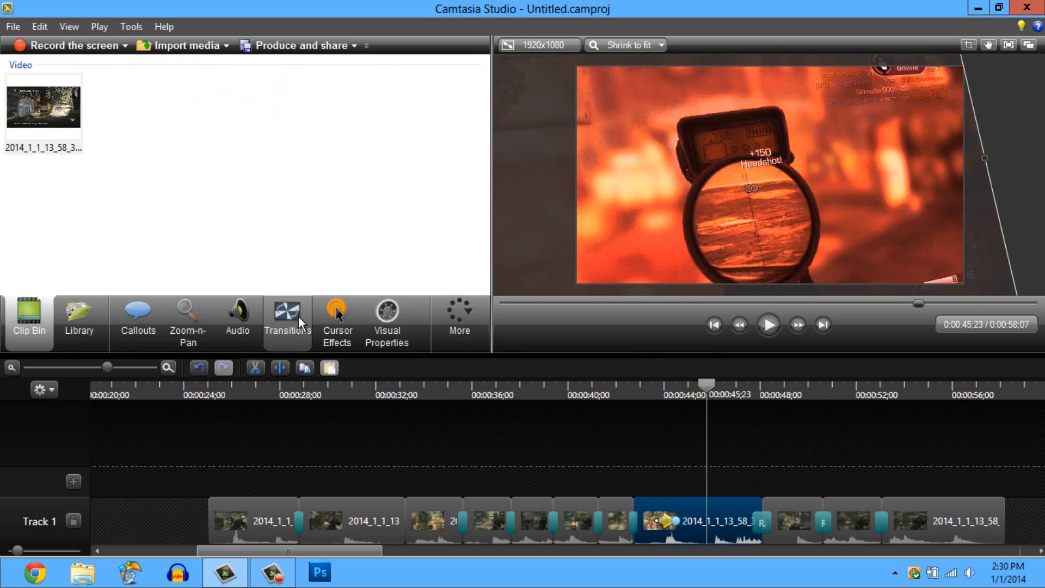
left_click(390, 324)
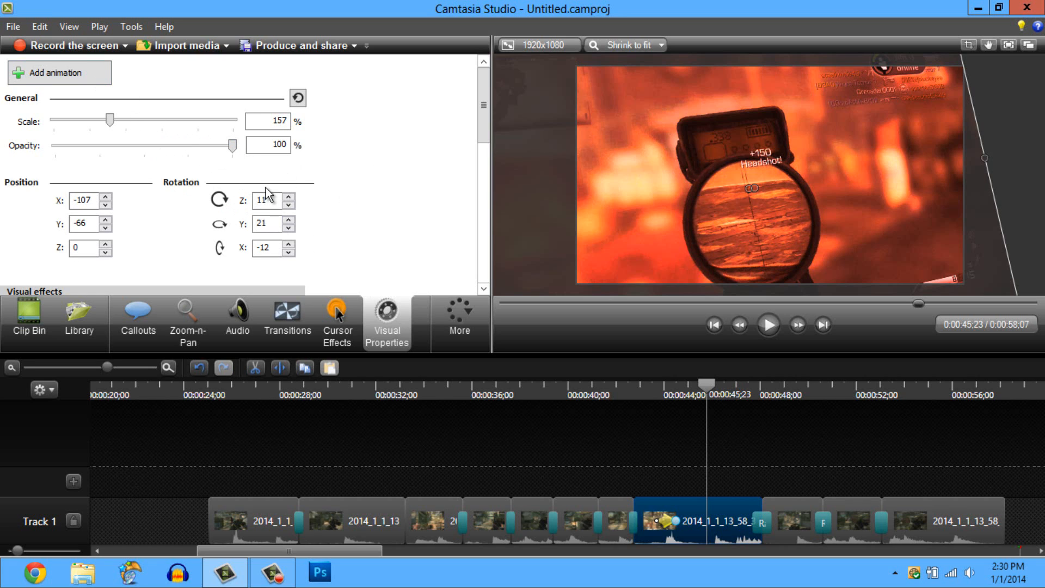
left_click(289, 204)
left_click(289, 204)
left_click(290, 204)
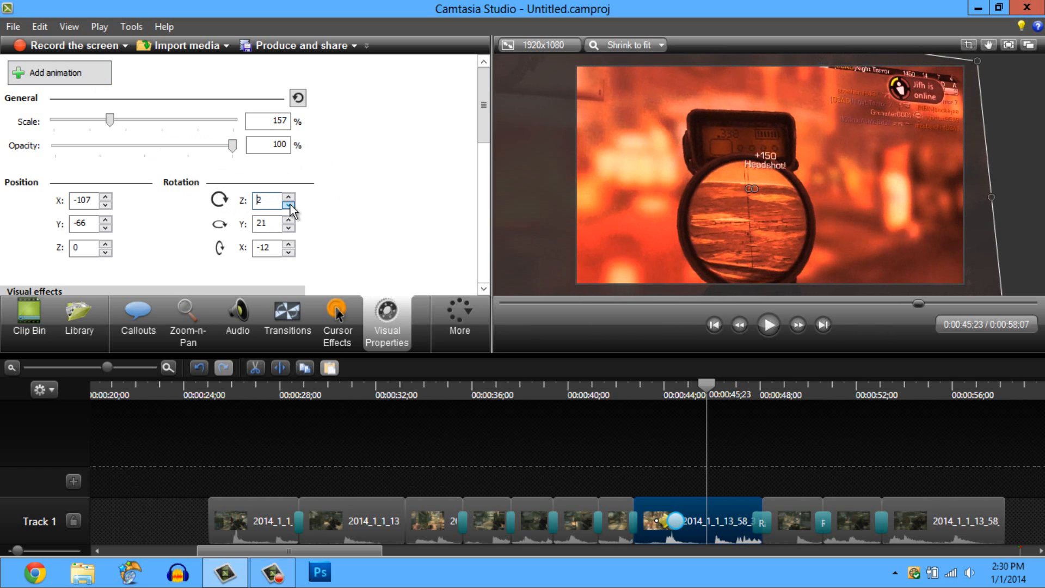
left_click(289, 204)
left_click(288, 228)
left_click(269, 222)
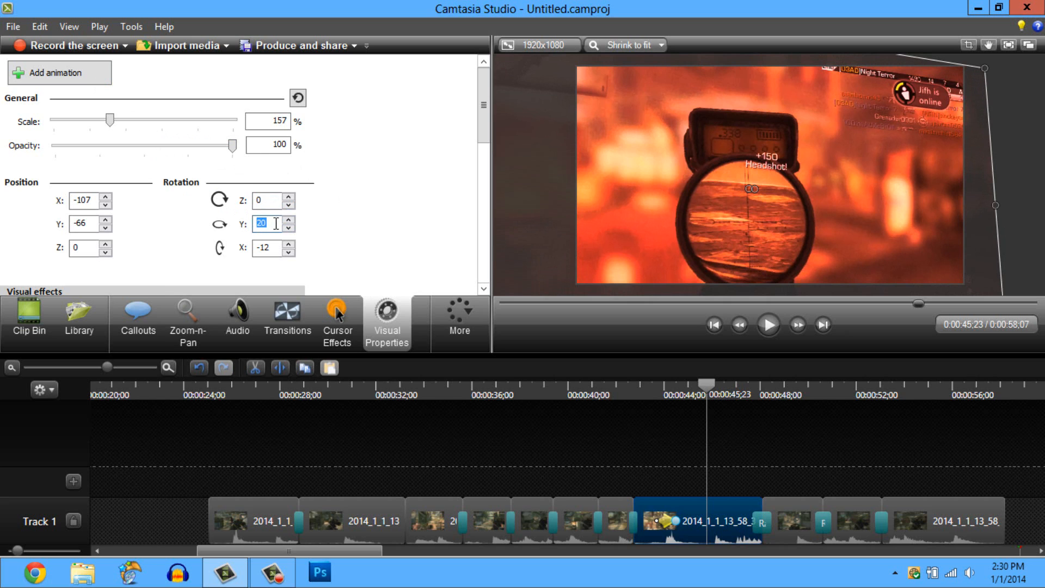
type("0")
left_click(271, 247)
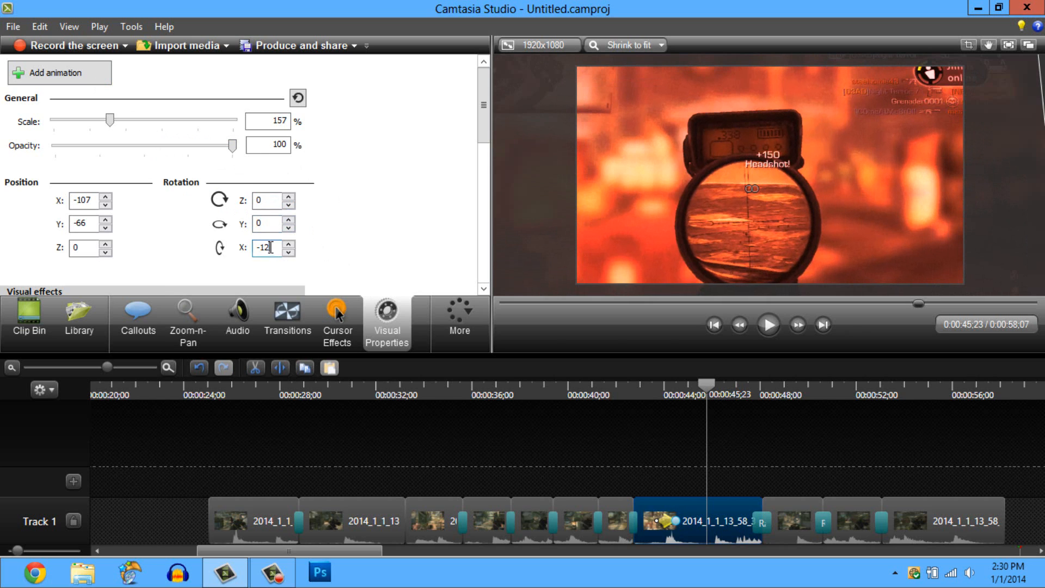
type("0")
key("shift+Tab")
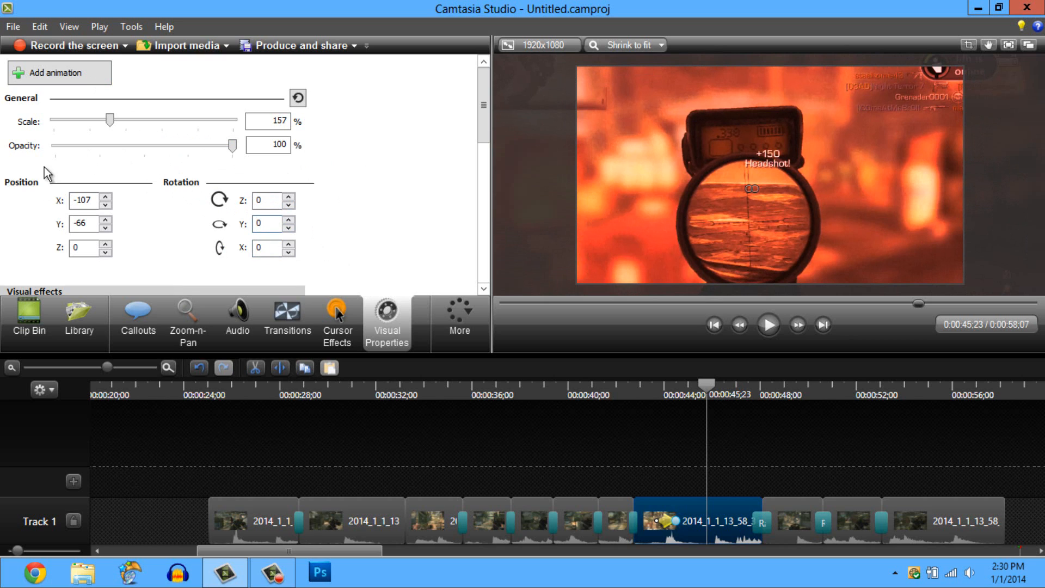
Enlarge the eighth clip's Zoom-n-Pan rectangle at 00:00:45;23 to cover the whole frame
left_click_drag(98, 203, 66, 203)
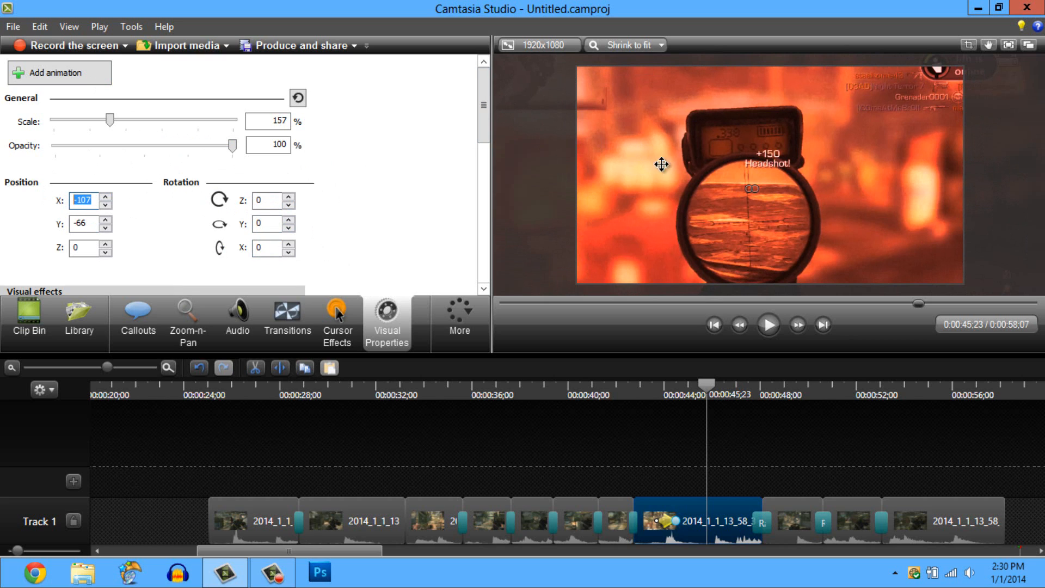
left_click(684, 186)
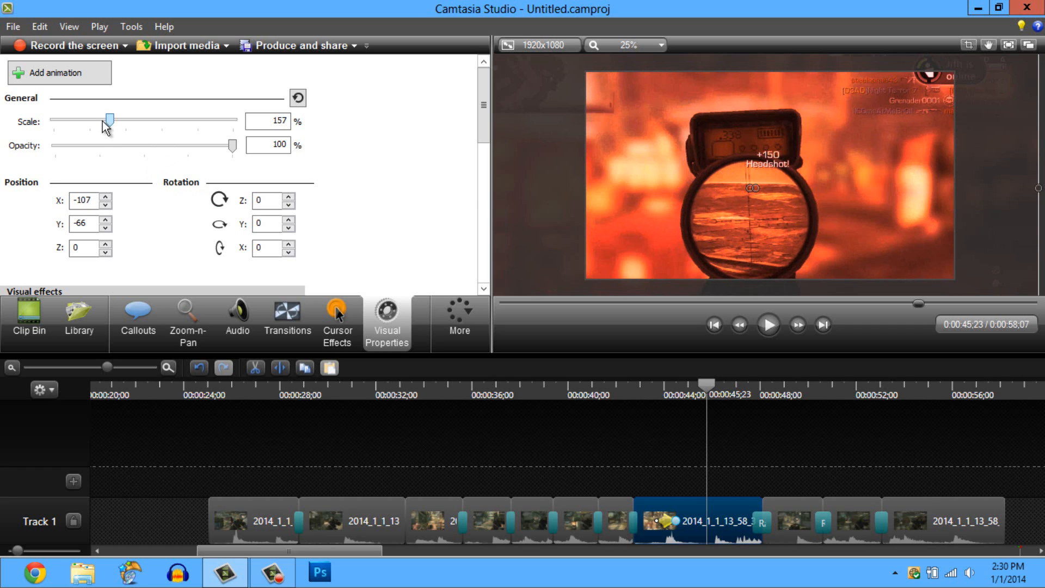
left_click(190, 320)
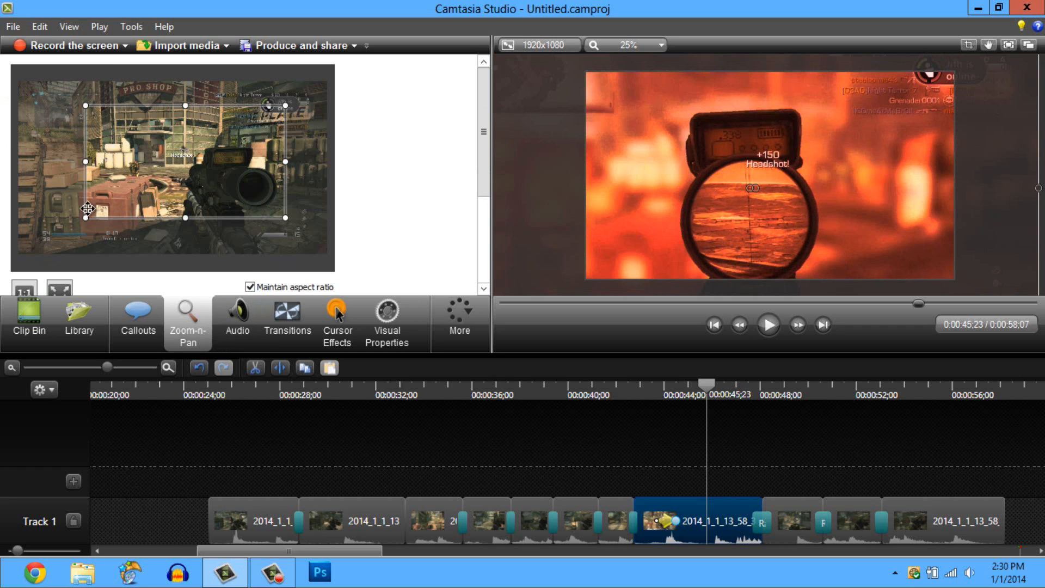
left_click_drag(85, 217, 19, 255)
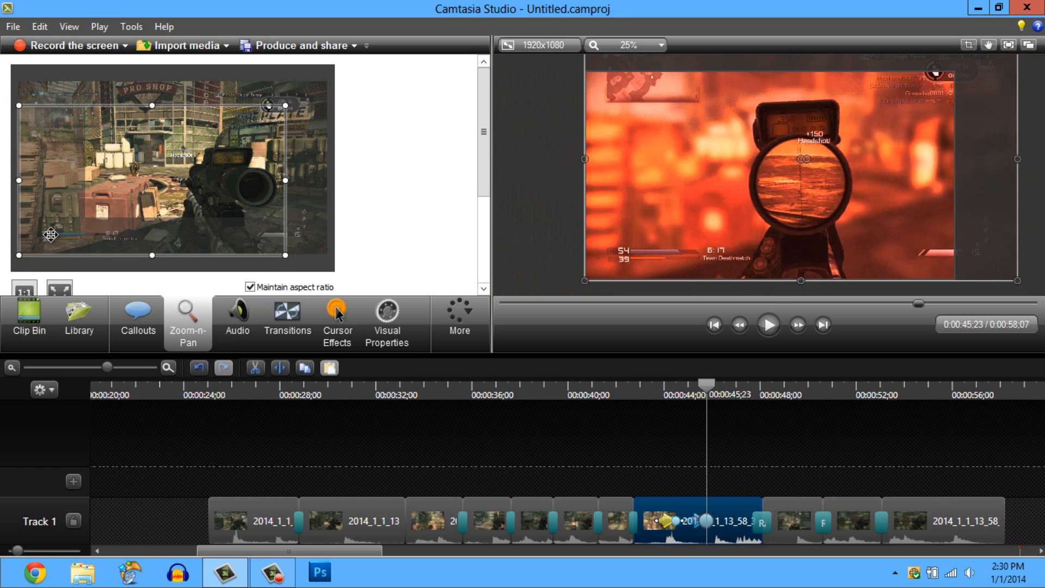
left_click_drag(285, 105, 324, 87)
Reposition and resize the eighth clip on the canvas so its edges line up with the project frame
left_click_drag(745, 162, 624, 228)
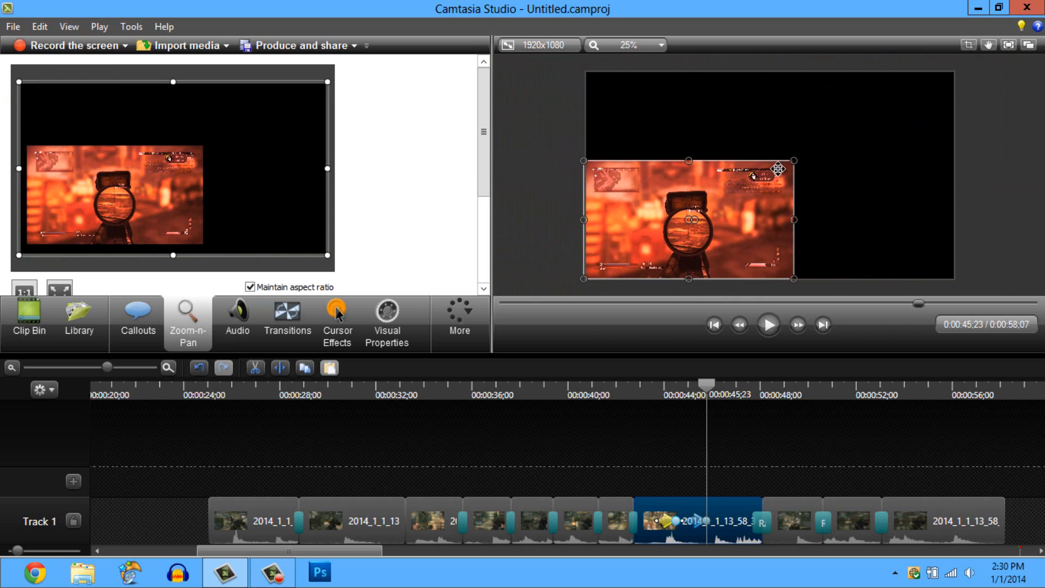
left_click_drag(798, 155, 954, 70)
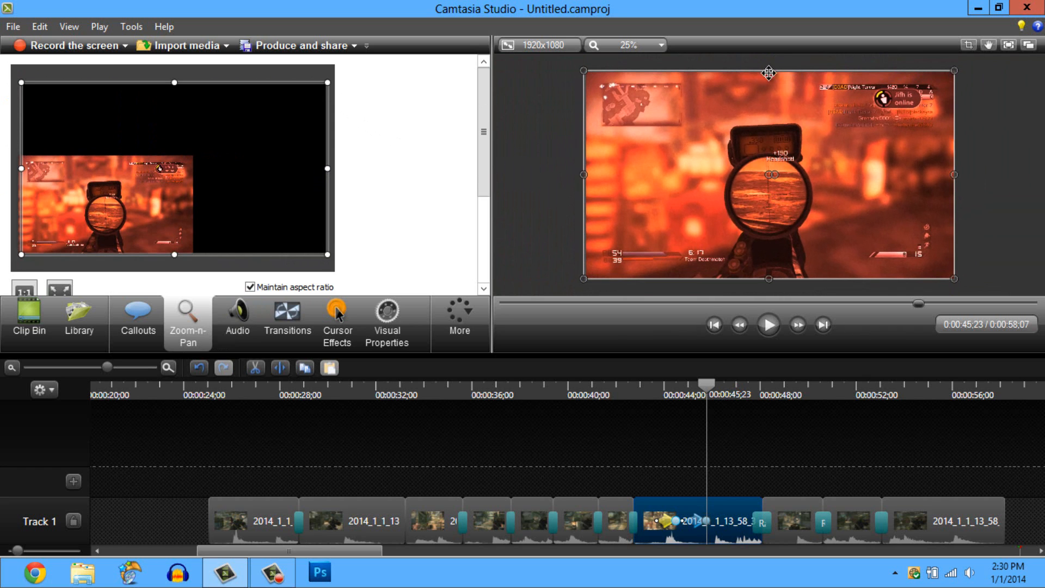
left_click_drag(770, 71, 771, 74)
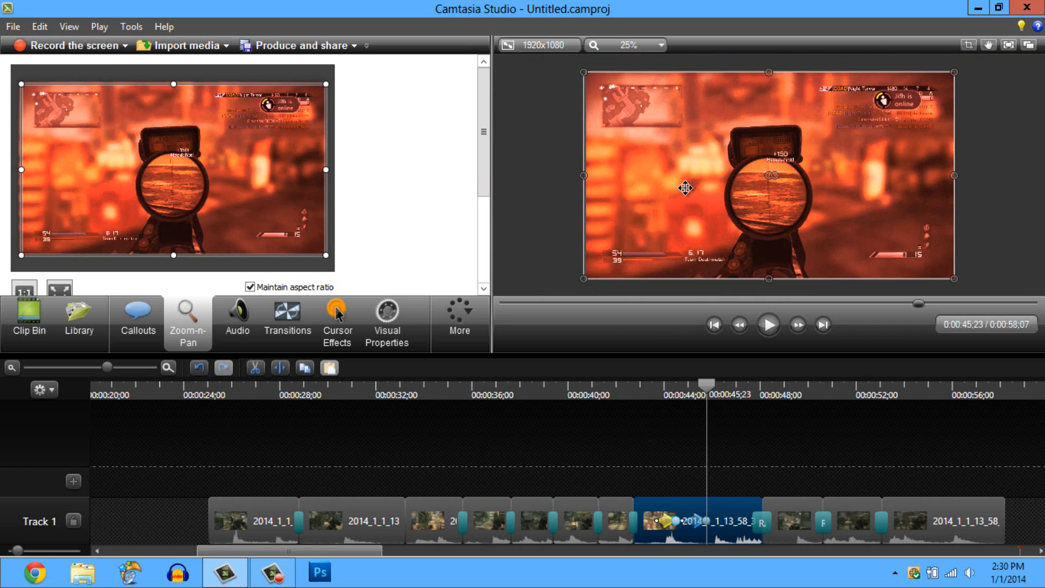
left_click_drag(684, 188, 683, 185)
left_click_drag(583, 175, 586, 175)
left_click_drag(657, 152, 657, 152)
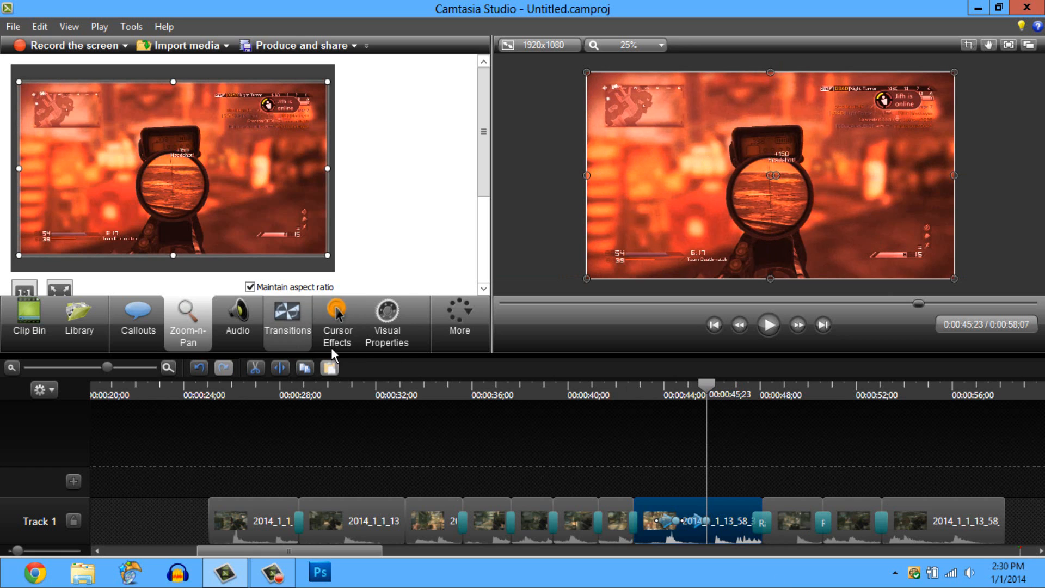
Turn off the Drop shadow, Remove a color and Colorize effects on the eighth clip at 00:00:45;23
left_click(383, 325)
left_click_drag(485, 132, 489, 197)
left_click(15, 105)
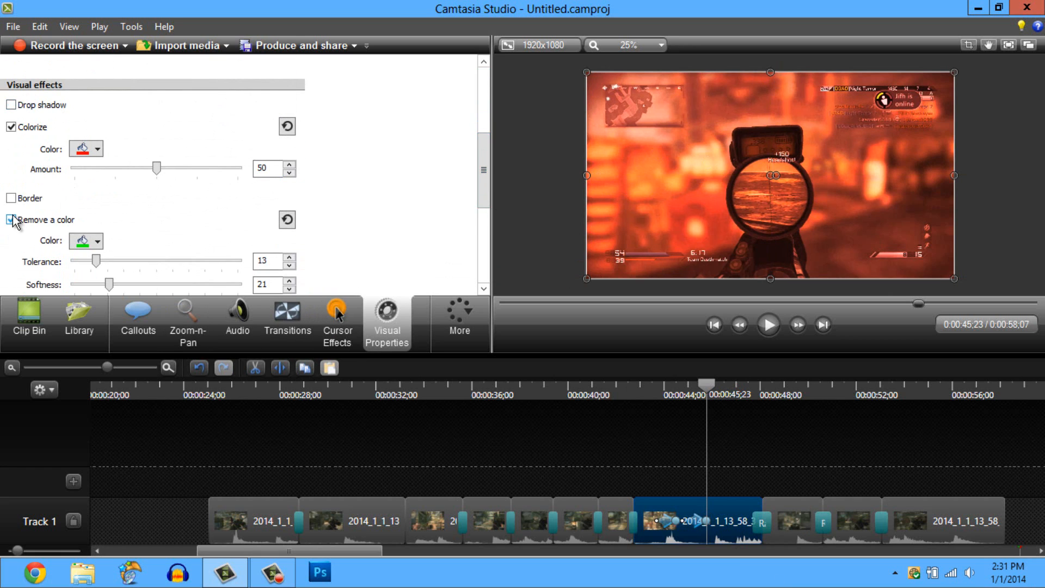
left_click(12, 220)
left_click(11, 126)
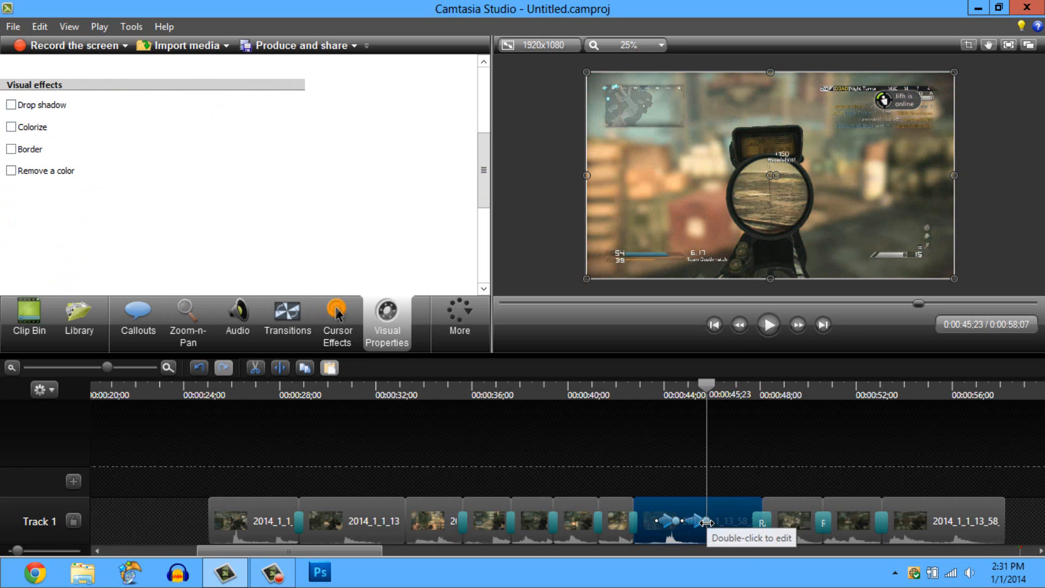
Scrub through the edited timeline, return the playhead to the first clip at 00:00:25;01, and deselect the eighth clip
left_click_drag(707, 393, 929, 451)
left_click_drag(761, 461, 212, 465)
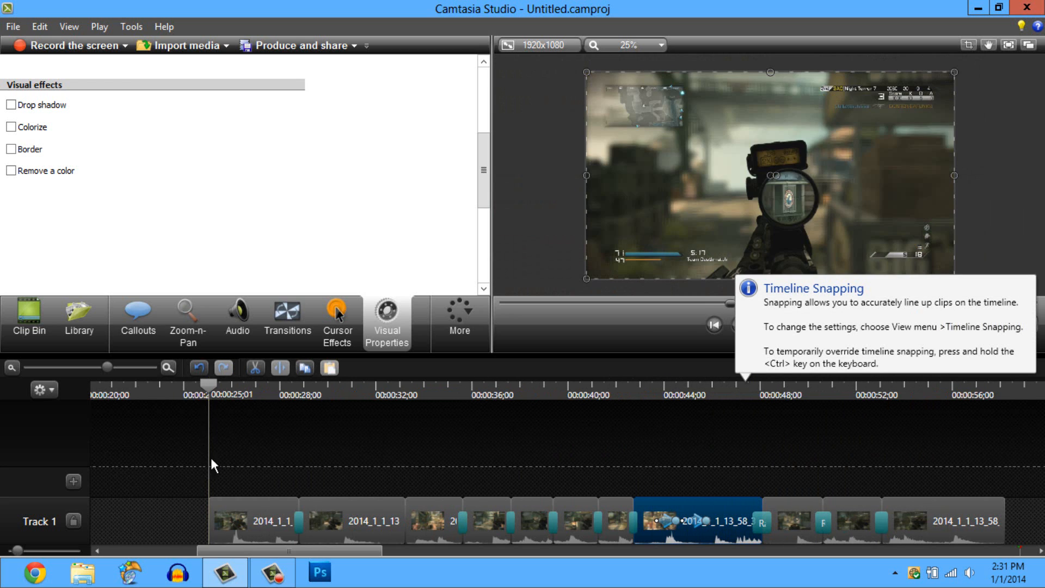
left_click(840, 451)
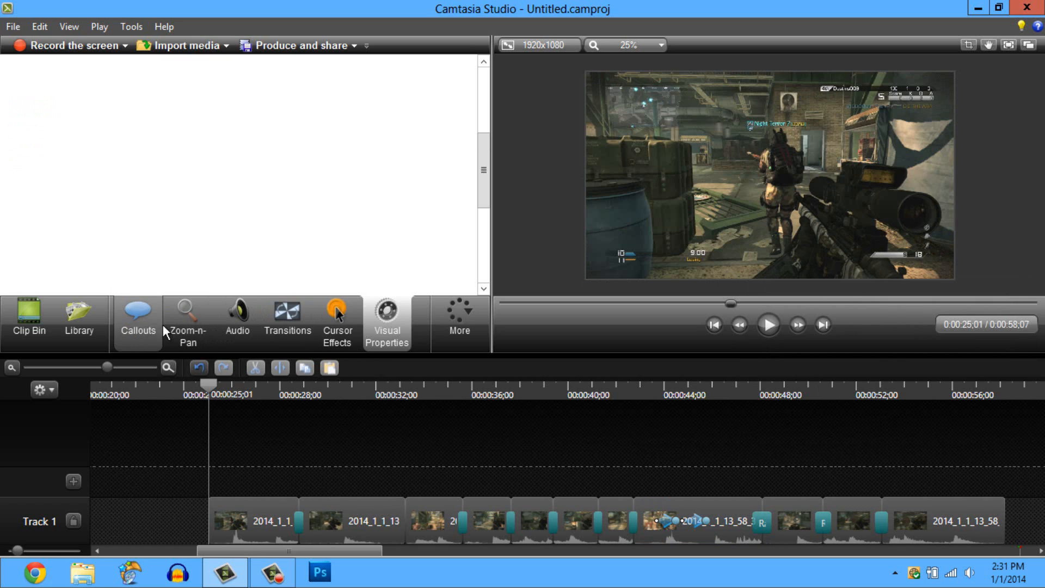
Import the After Effects Intro Free Template audio and the Edit Comp video from the desktop folder New 2014 inrto
left_click(25, 325)
left_click(179, 45)
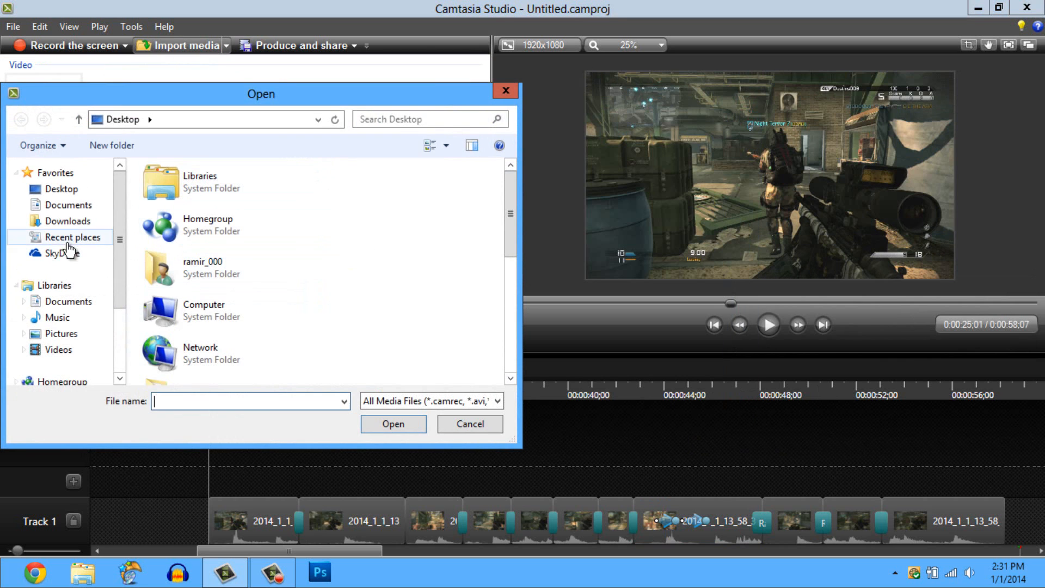
left_click_drag(510, 215, 531, 330)
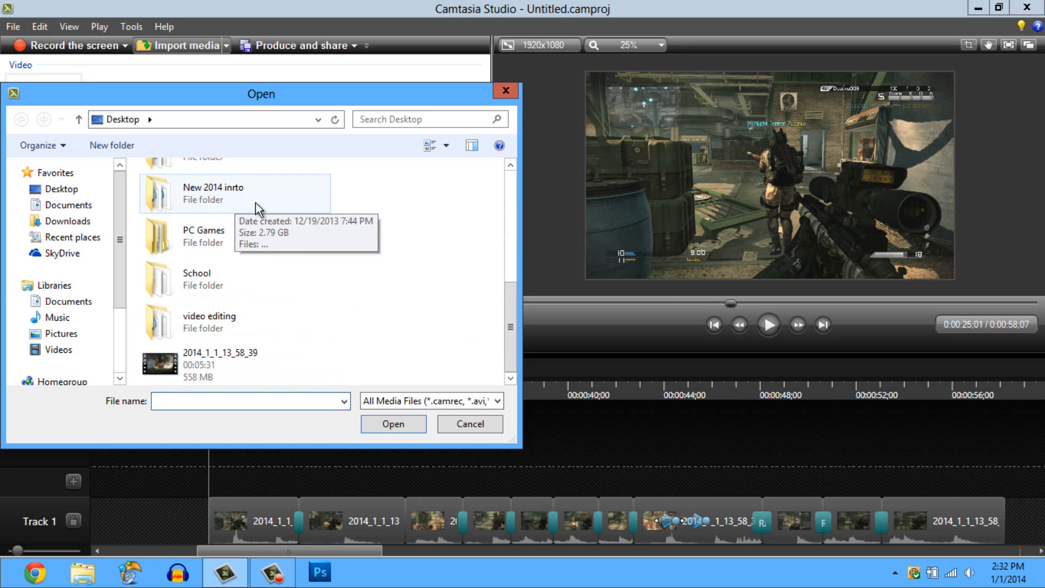
double_click(233, 200)
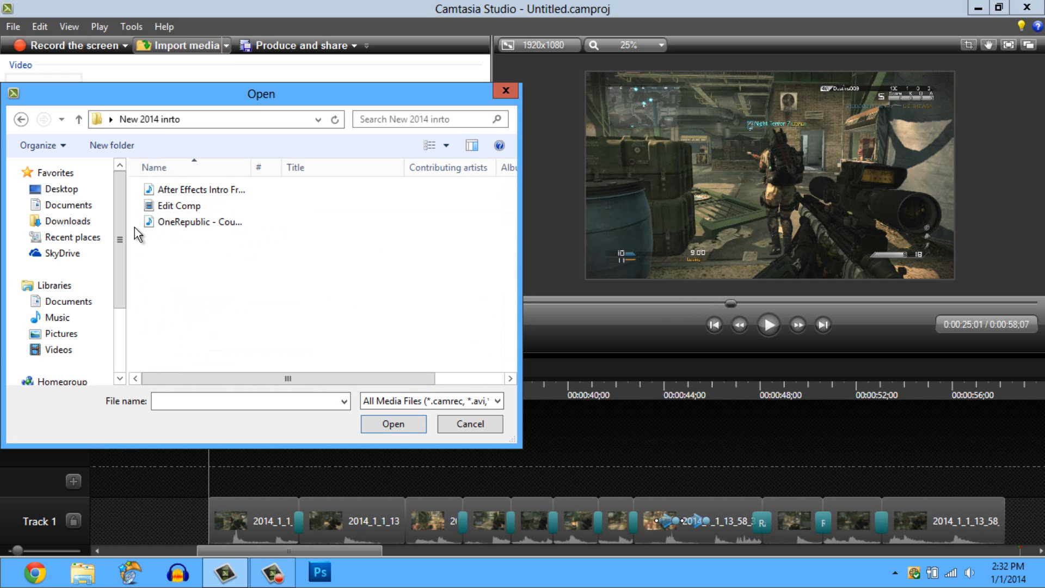
left_click_drag(134, 185, 208, 208)
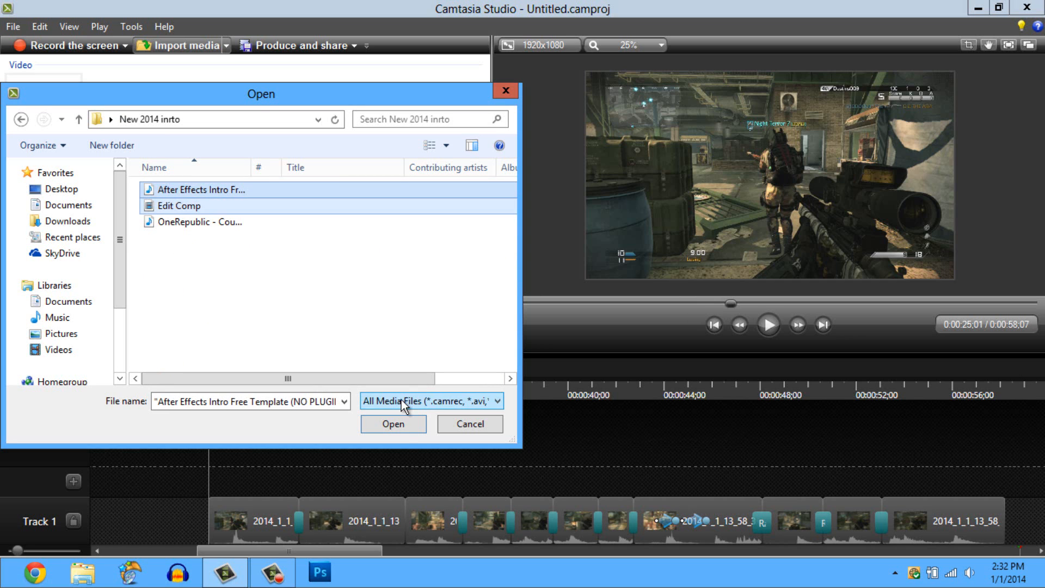
left_click(393, 424)
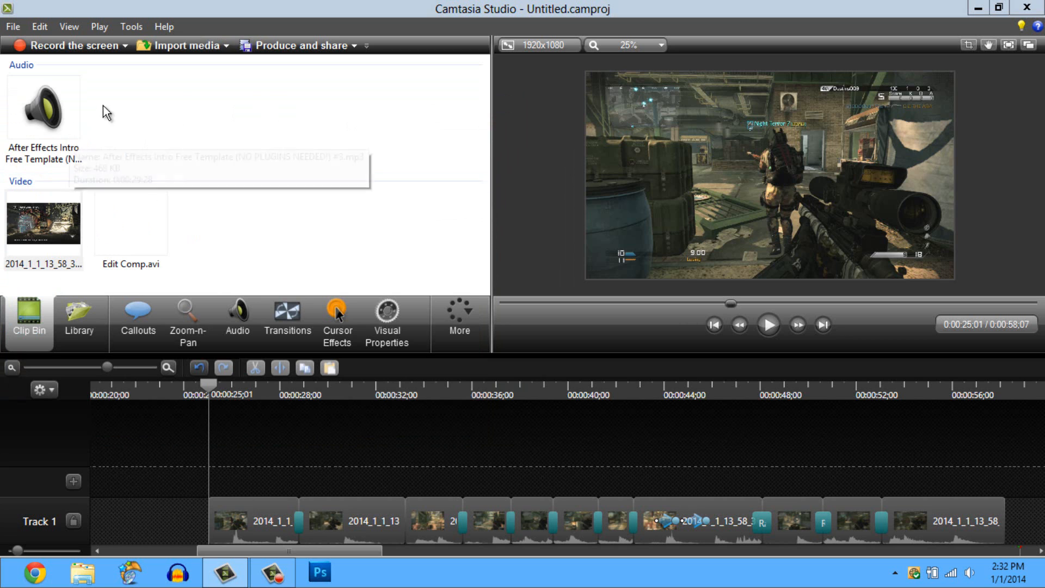
Add Edit Comp.avi to the timeline and place it at the start of Track 1, ahead of the gameplay clips
left_click_drag(133, 221, 118, 343)
left_click_drag(106, 515, 81, 506)
left_click_drag(45, 387, 42, 384)
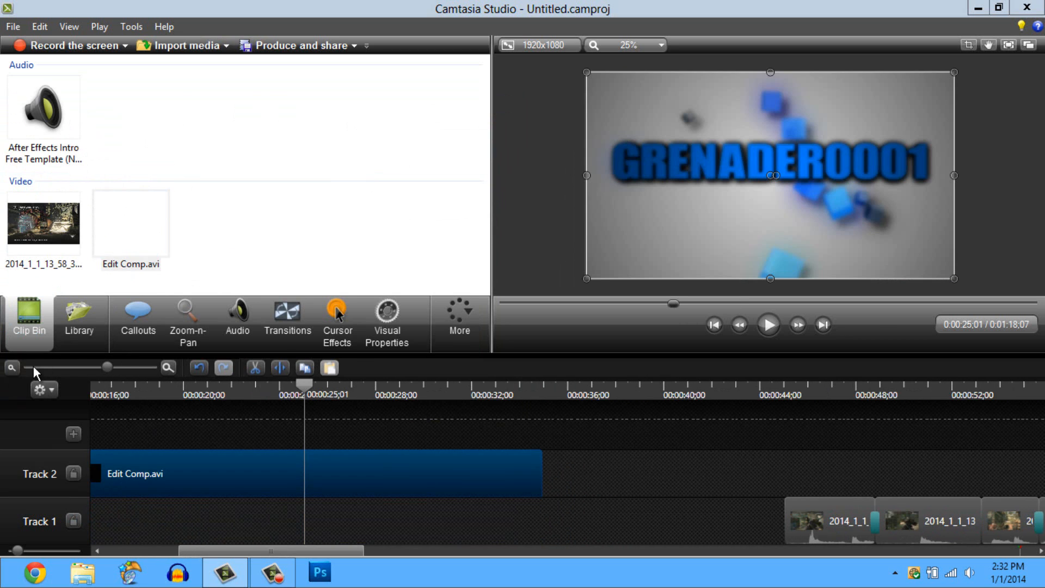
left_click(36, 367)
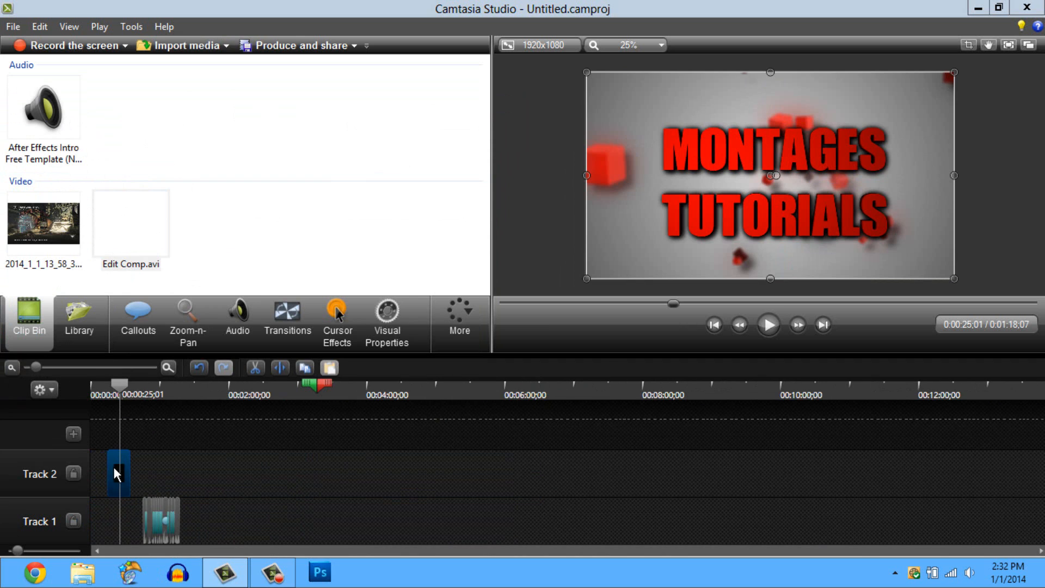
left_click_drag(114, 467, 84, 527)
Move the selected group of gameplay clips on Track 1 so it starts directly after the Edit Comp.avi intro
left_click(161, 523)
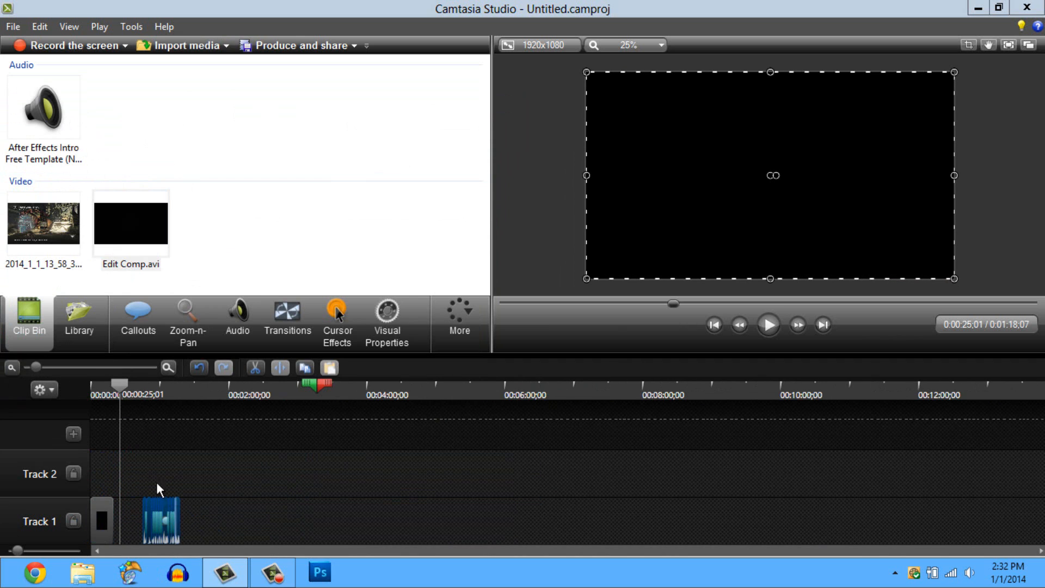
left_click(60, 366)
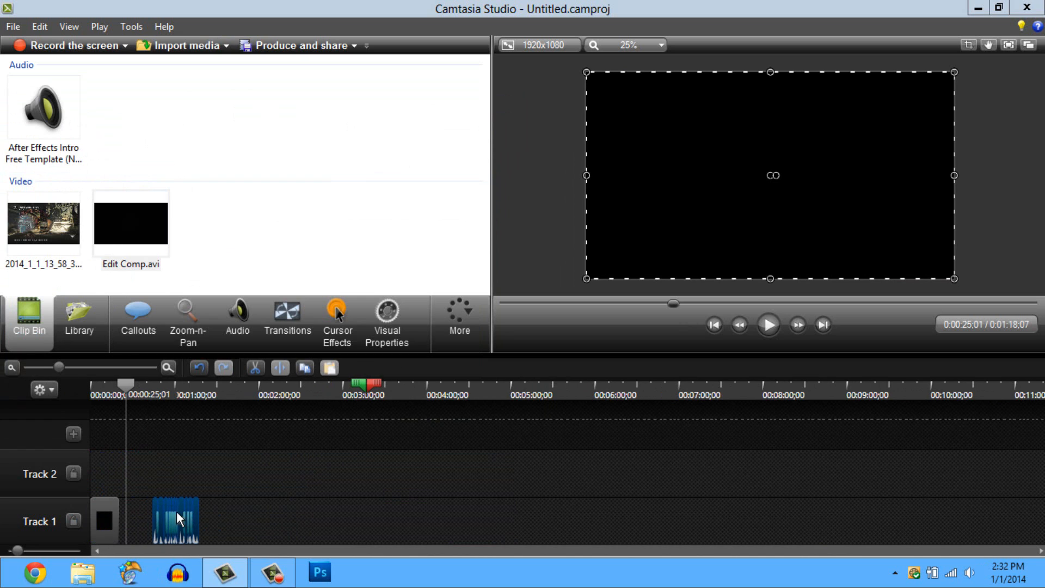
left_click_drag(126, 511, 122, 506)
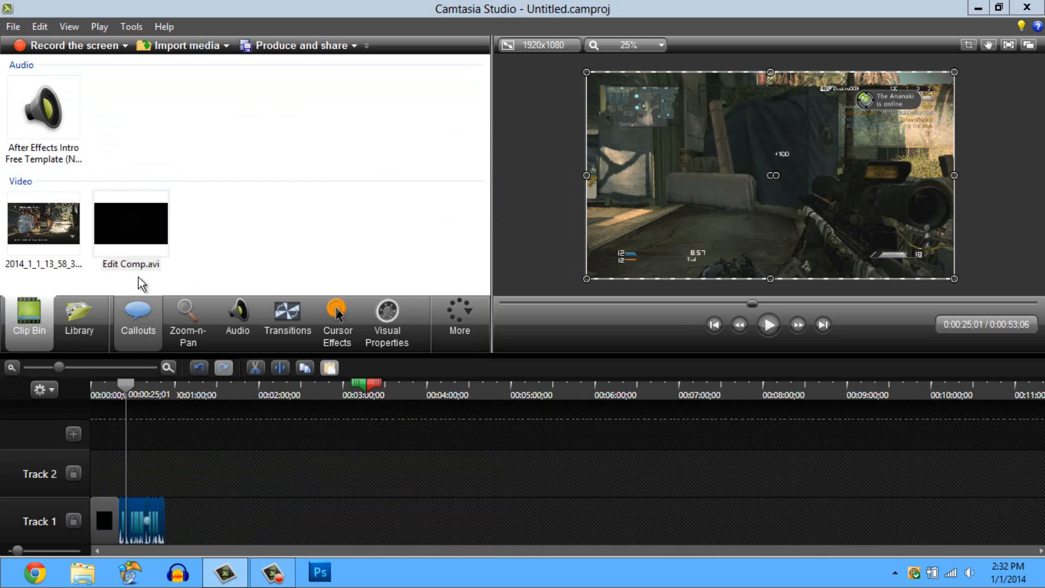
Add the After Effects Intro Free Template audio to the start of Track 2 and remove the part beyond 00:00:20;00
left_click_drag(81, 141, 96, 473)
left_click_drag(122, 384, 114, 389)
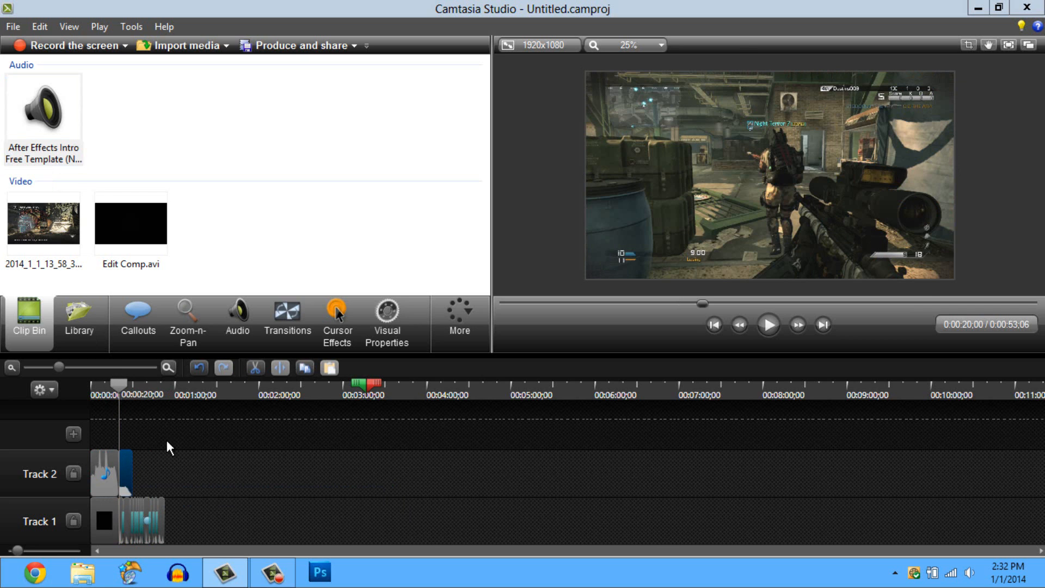
left_click(166, 437)
left_click(83, 365)
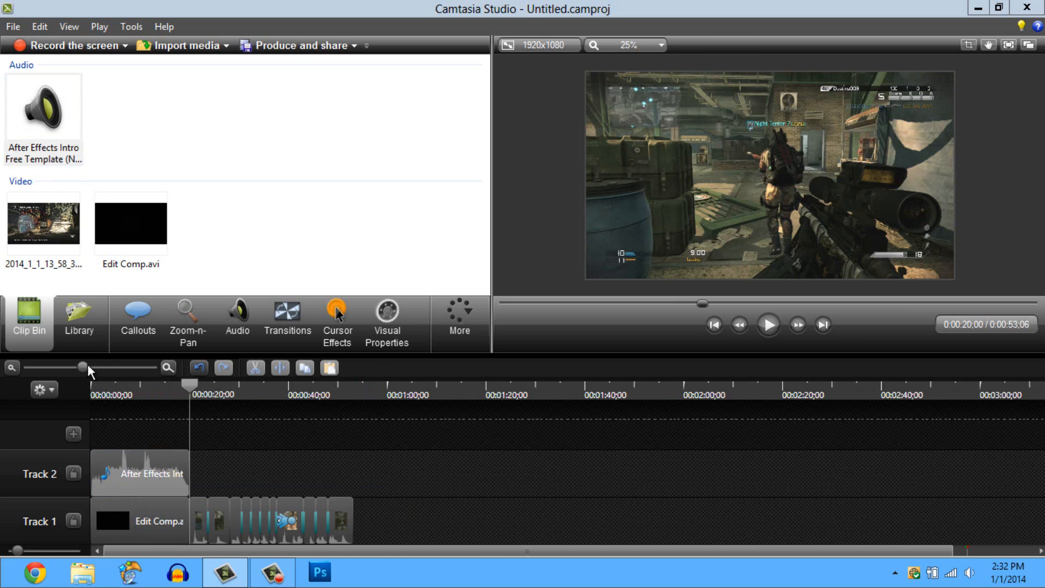
left_click(104, 367)
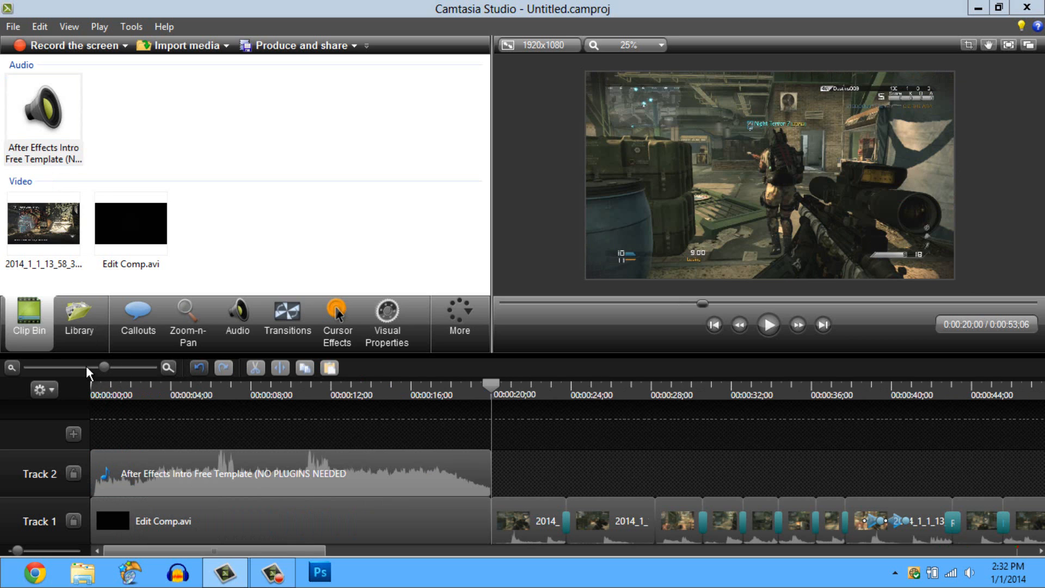
left_click(87, 366)
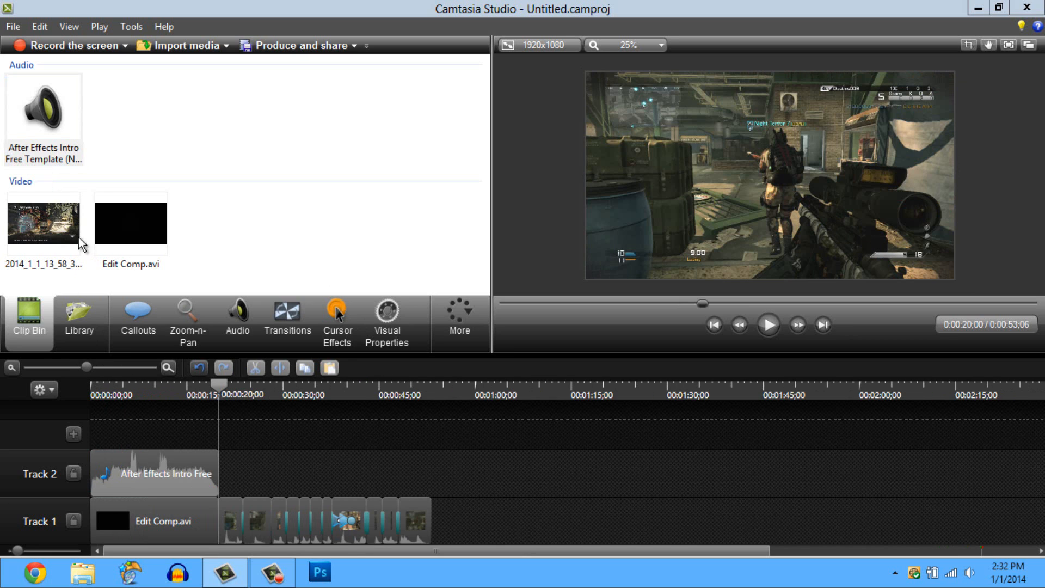
Switch to Chrome, go to youtube.com and search for "free dubstep"
left_click(30, 578)
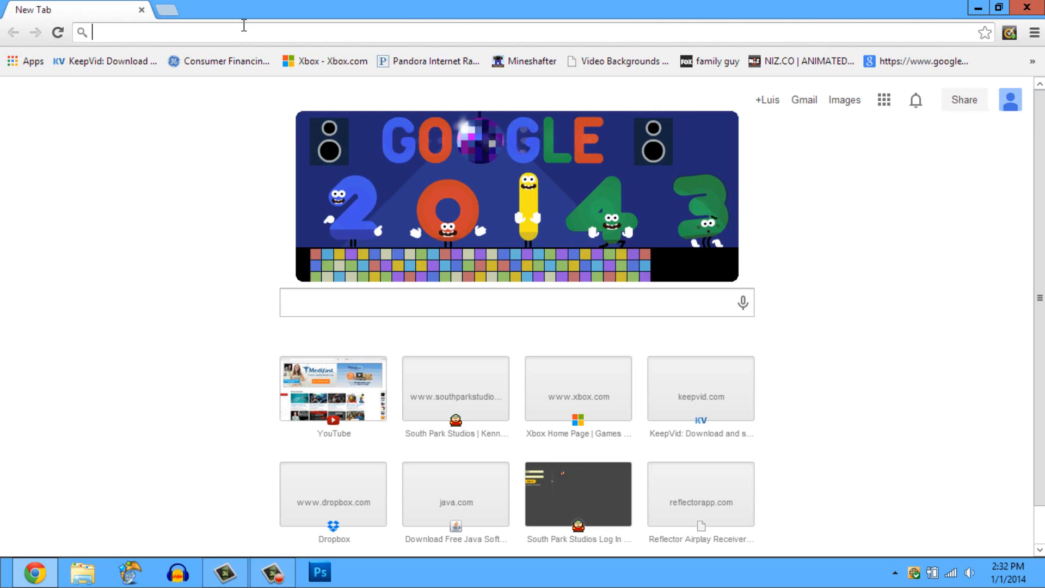
type("youtube.com")
key("Return")
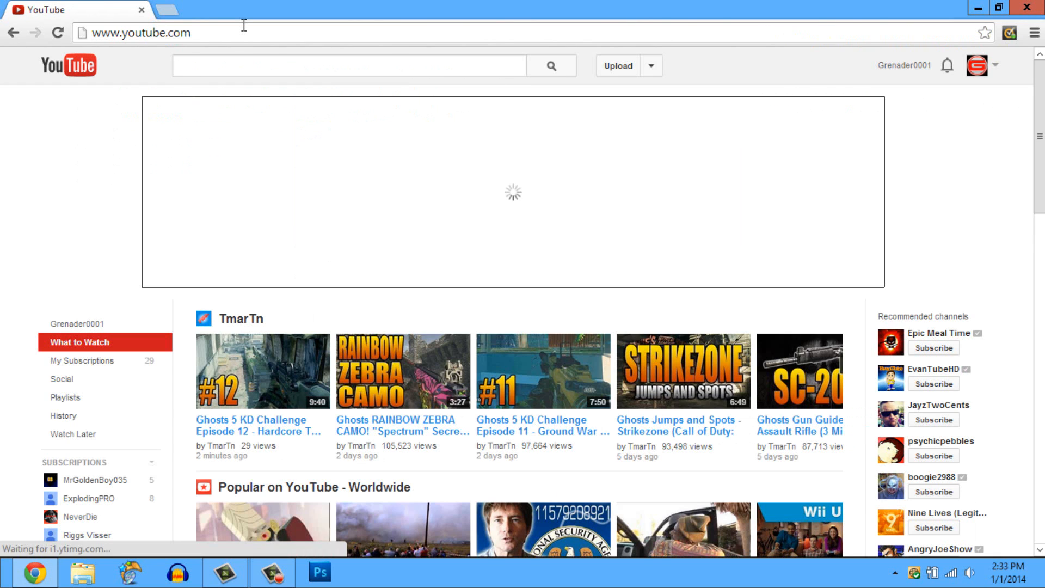
type("free")
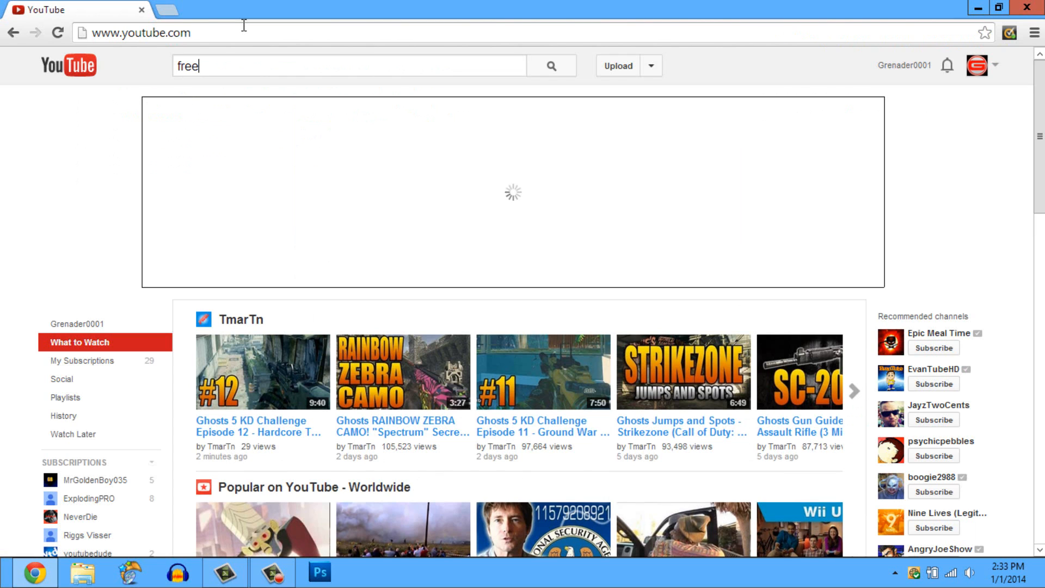
type(" dubstepo")
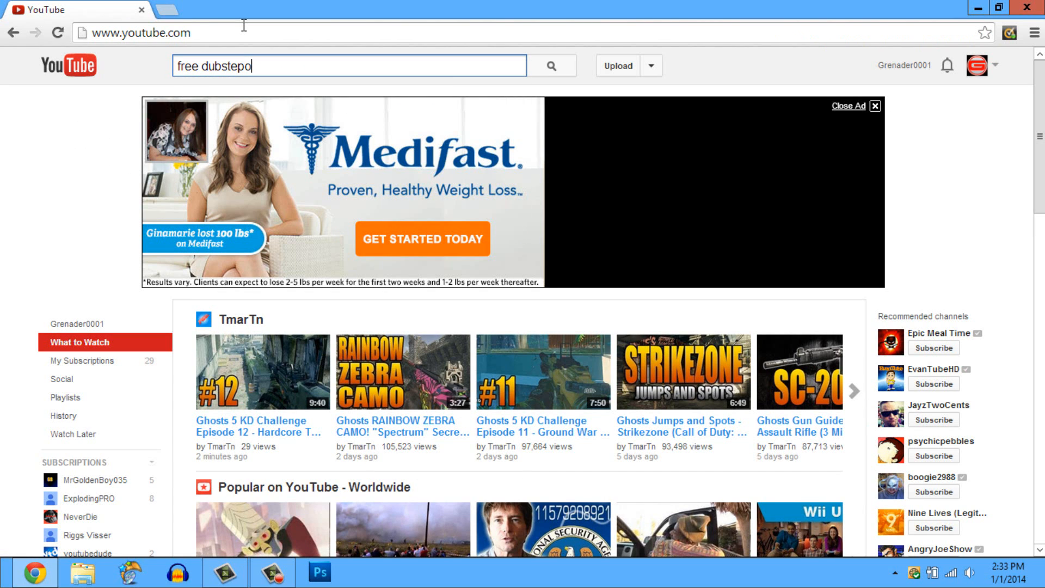
key("BackSpace")
key("Return")
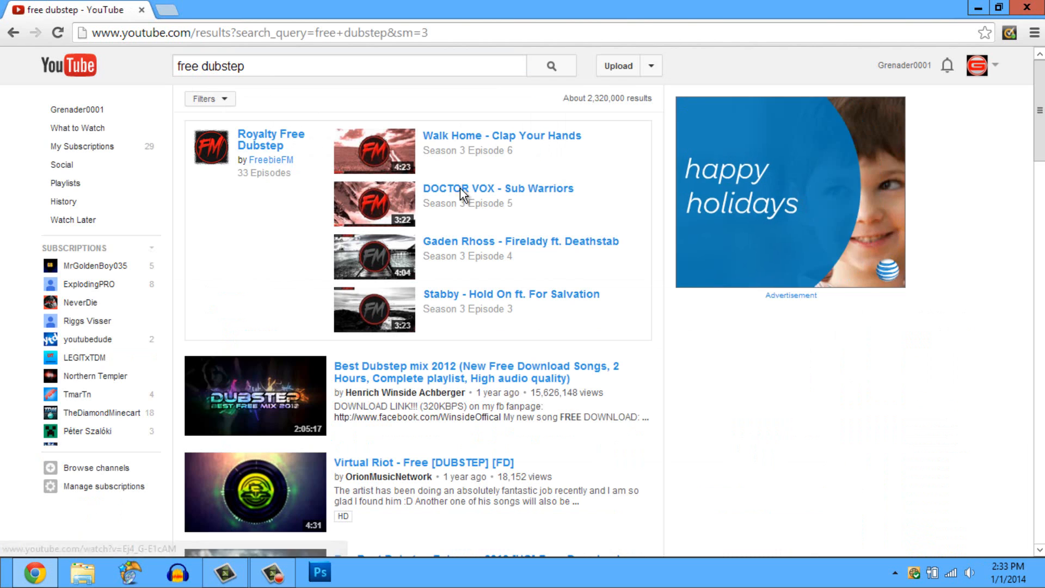
Open the search result Top 5 Non-Copyrighted Dubstep Songs 2013 [FREE DOWNLOADS] and pause its playback
scroll(314, 338, "down", 3)
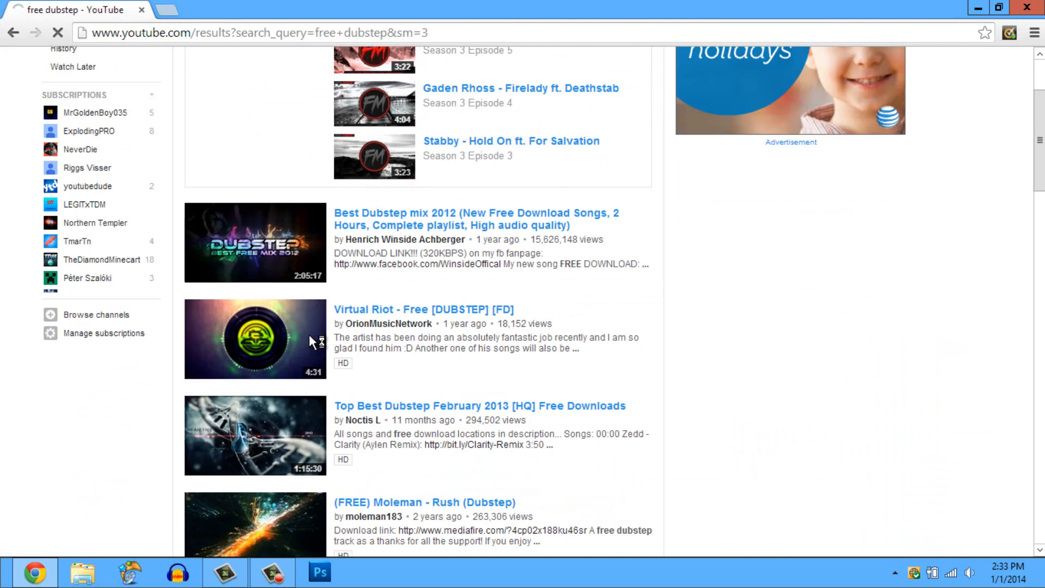
scroll(315, 333, "down", 2)
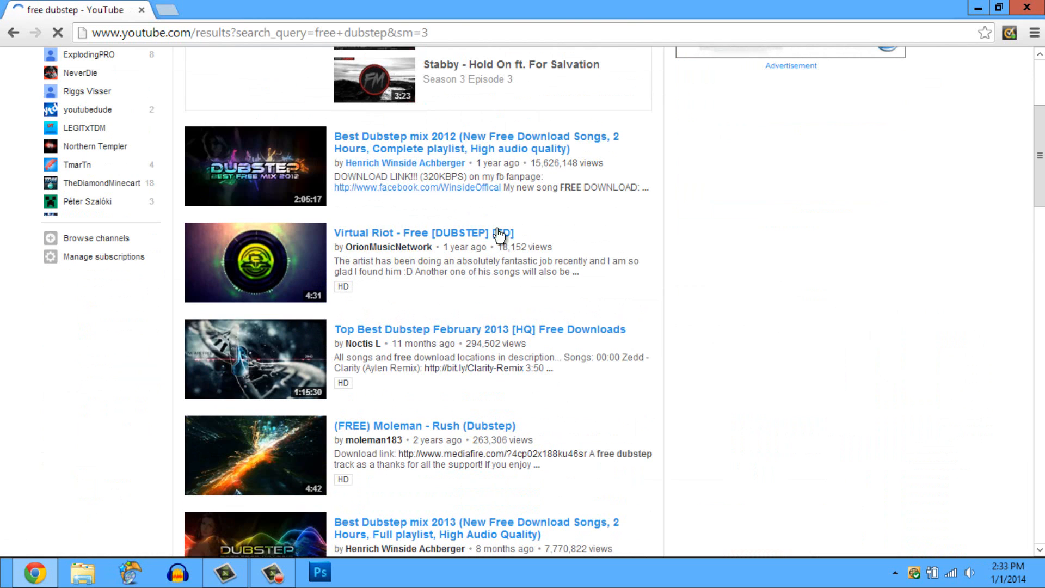
scroll(350, 334, "down", 9)
scroll(344, 310, "down", 2)
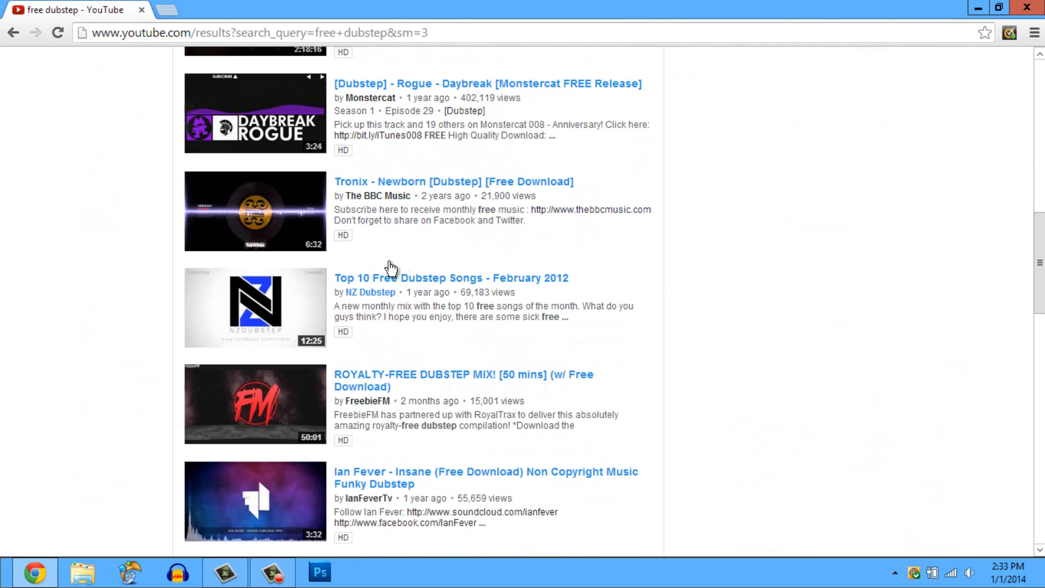
scroll(291, 337, "down", 6)
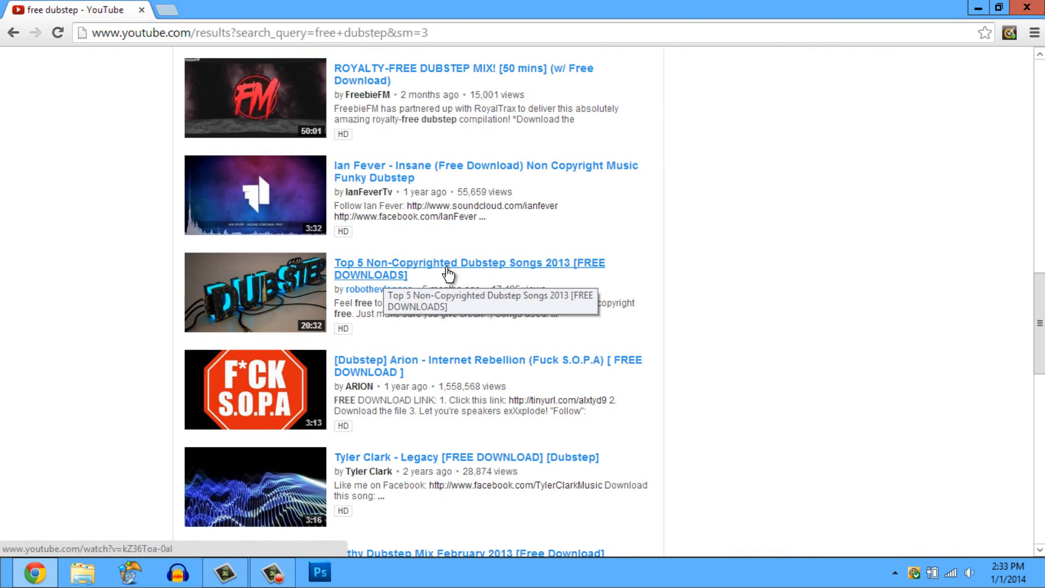
left_click(411, 270)
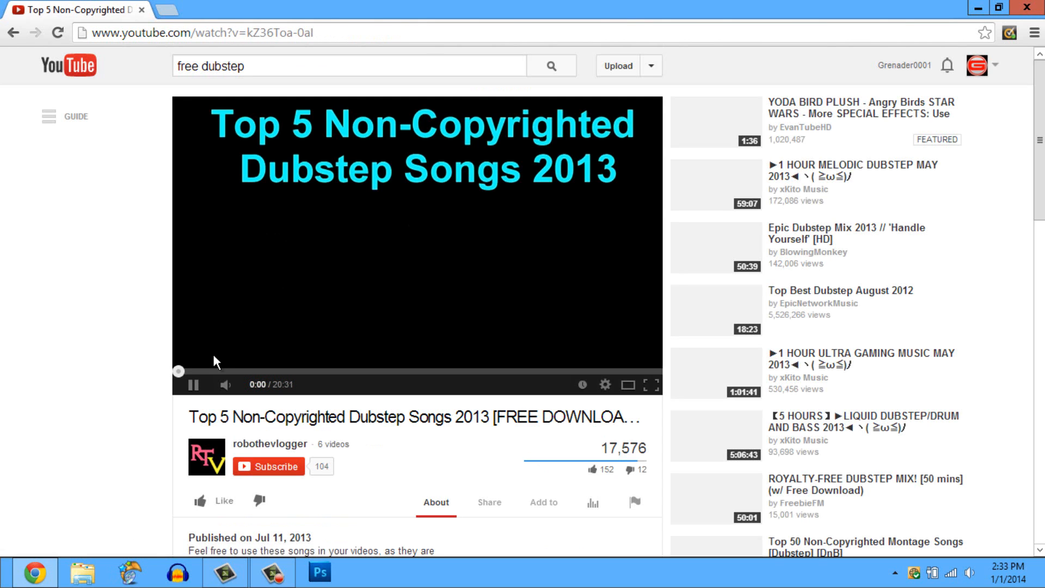
left_click(194, 387)
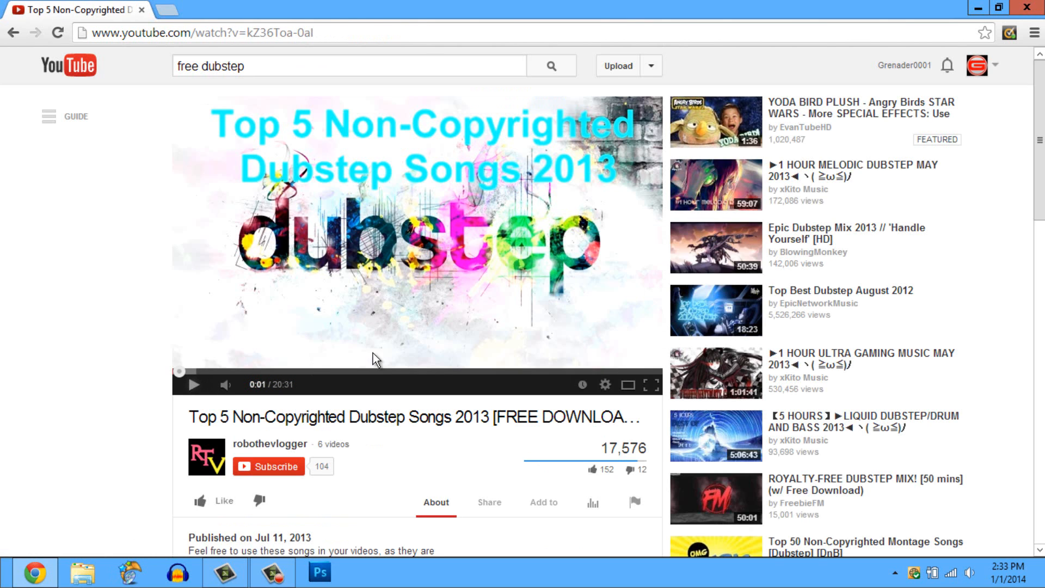
Expand the video's description to check the song list and free download links, and close the browser to return to Camtasia Studio
scroll(296, 354, "down", 7)
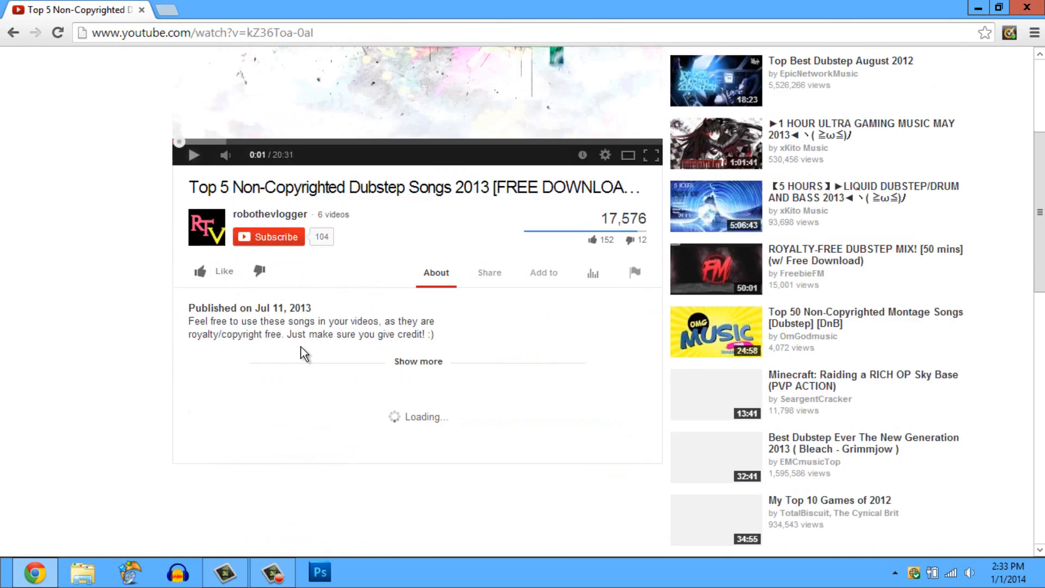
left_click(417, 209)
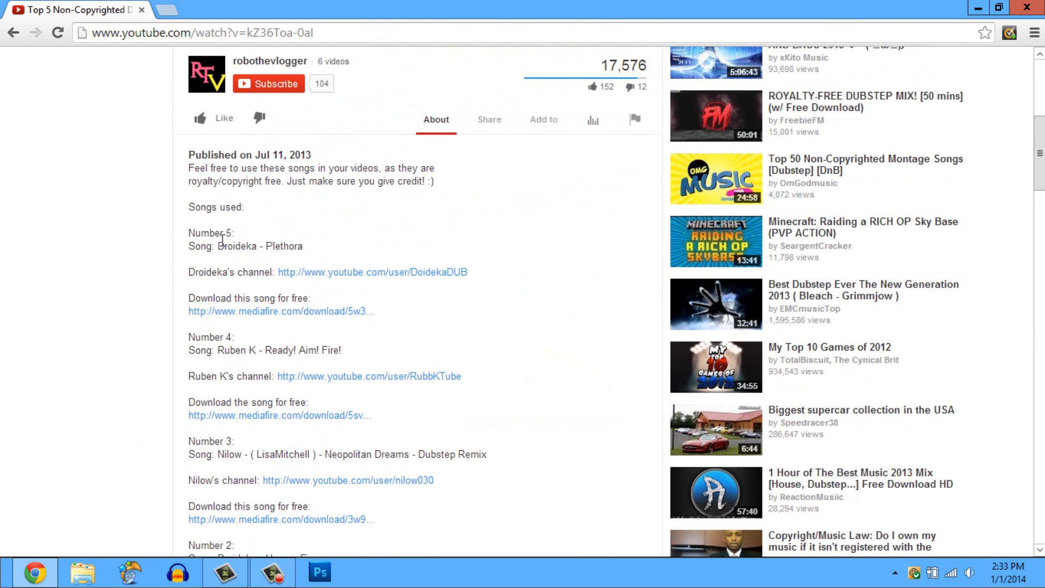
scroll(223, 240, "up", 7)
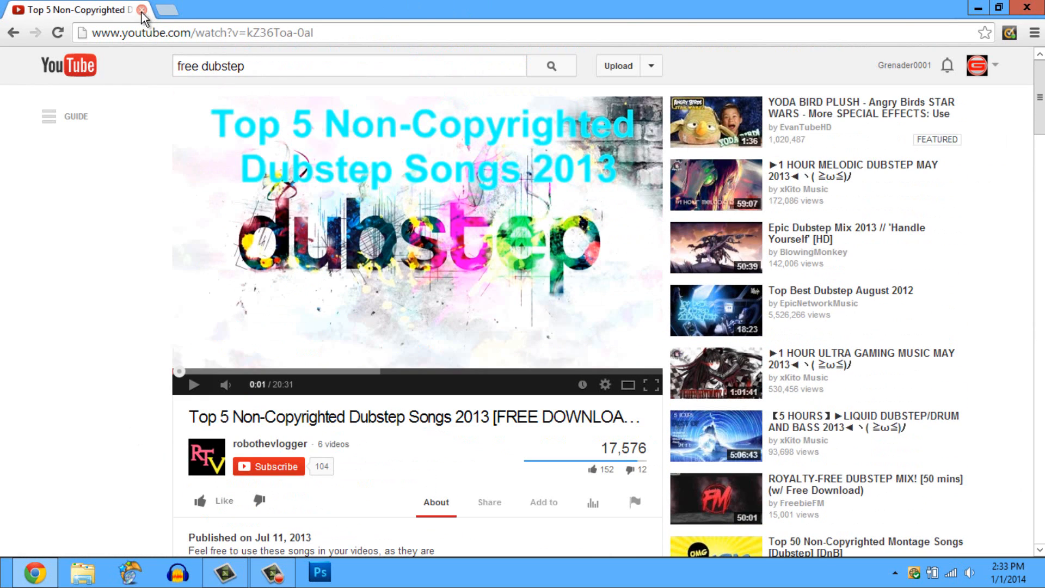
triple_click(297, 66)
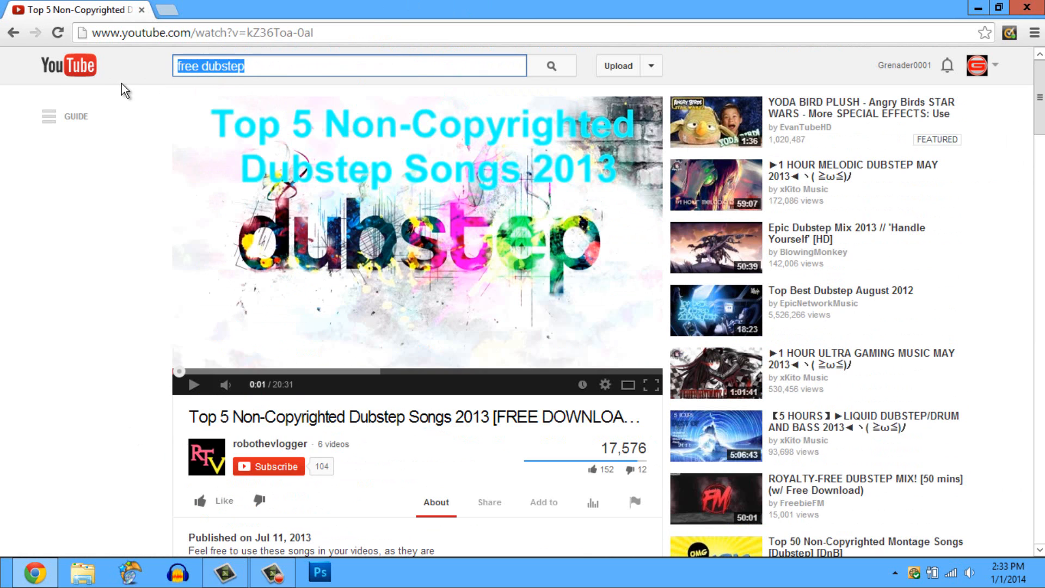
left_click(141, 11)
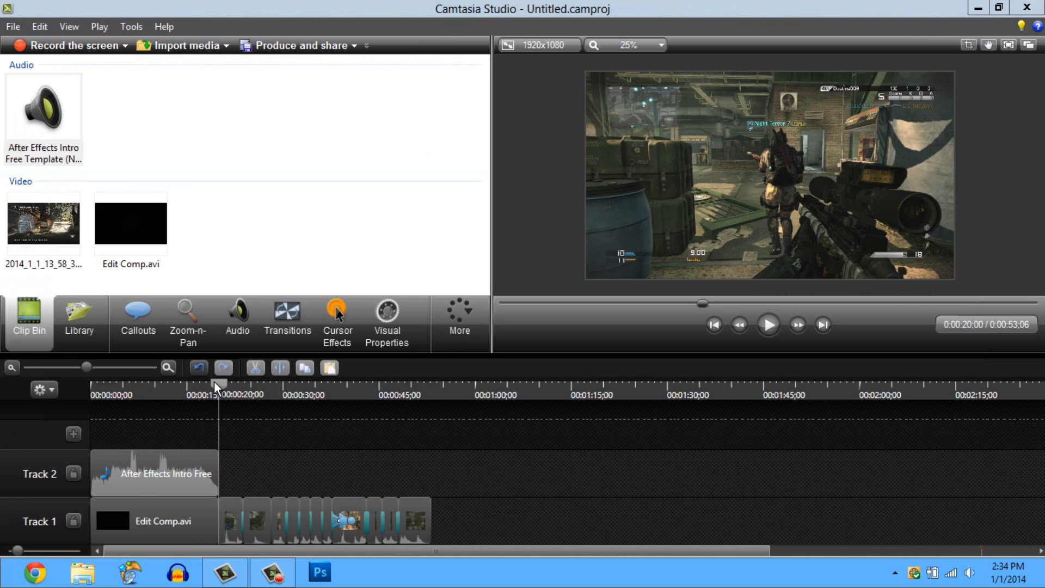
Switch from Camtasia Studio to a new Chrome window
mouse_move(336, 309)
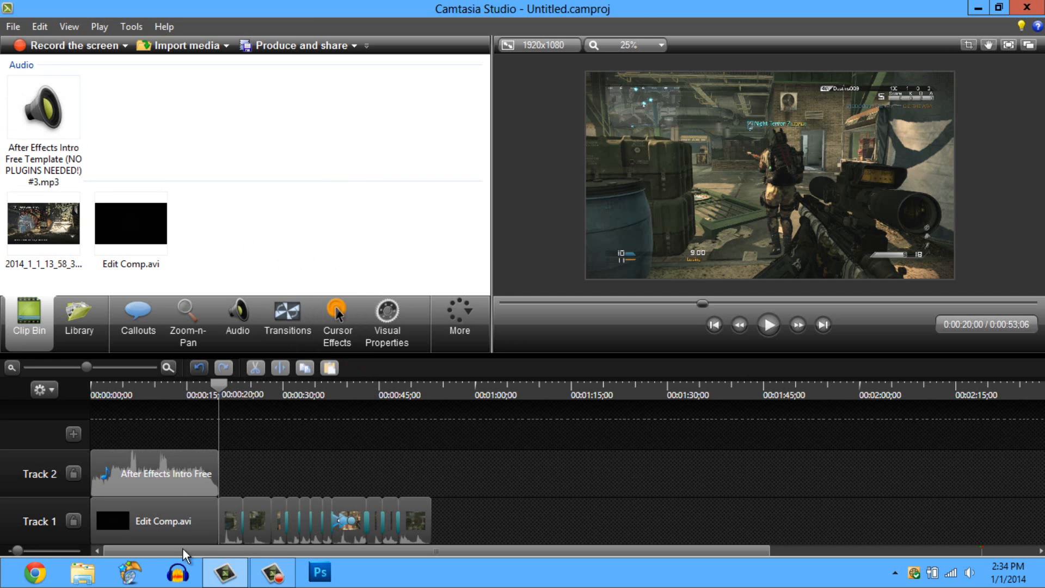
left_click(45, 582)
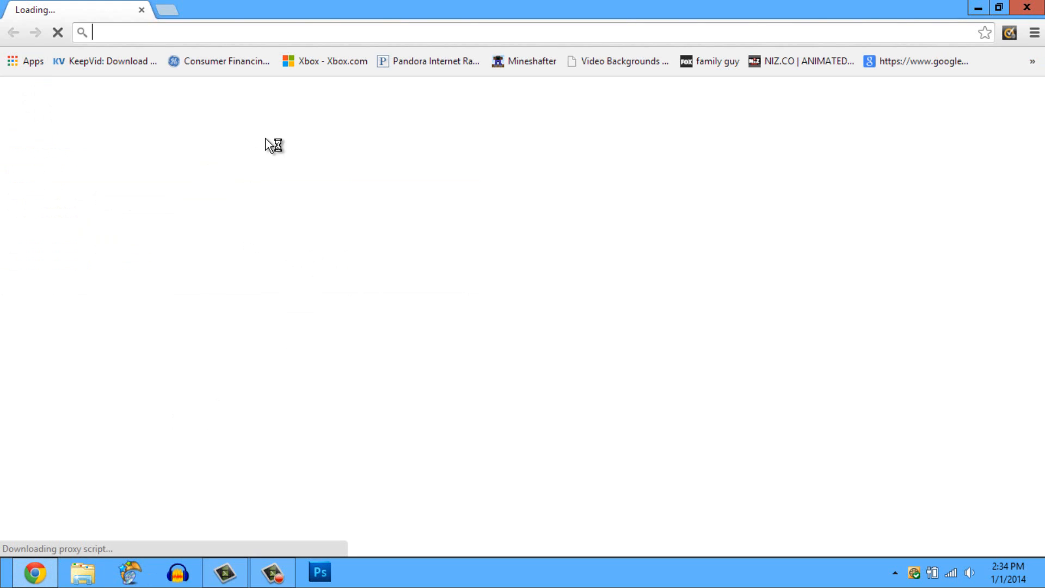
type("youtbe.com")
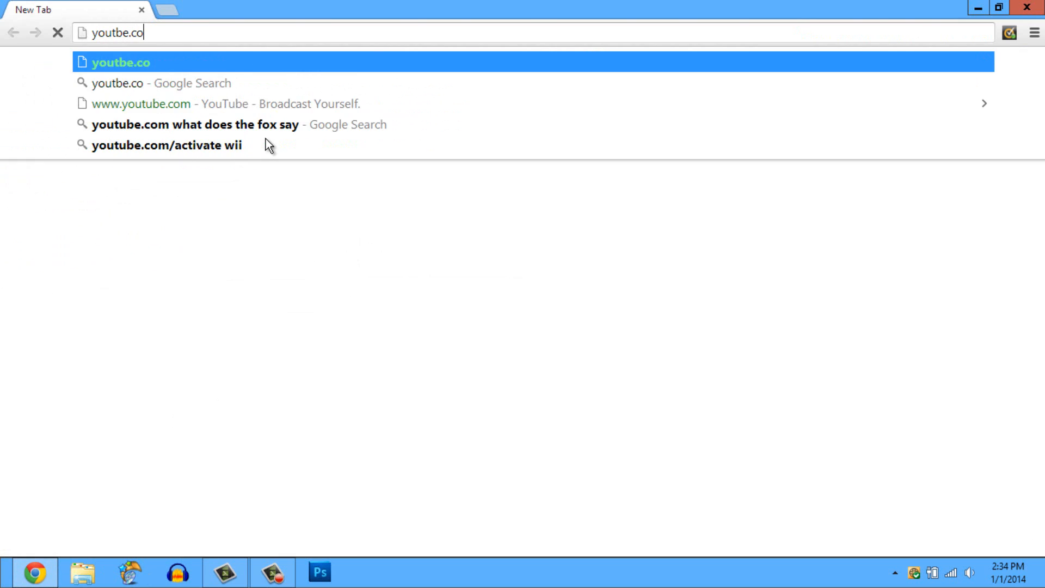
key("Return")
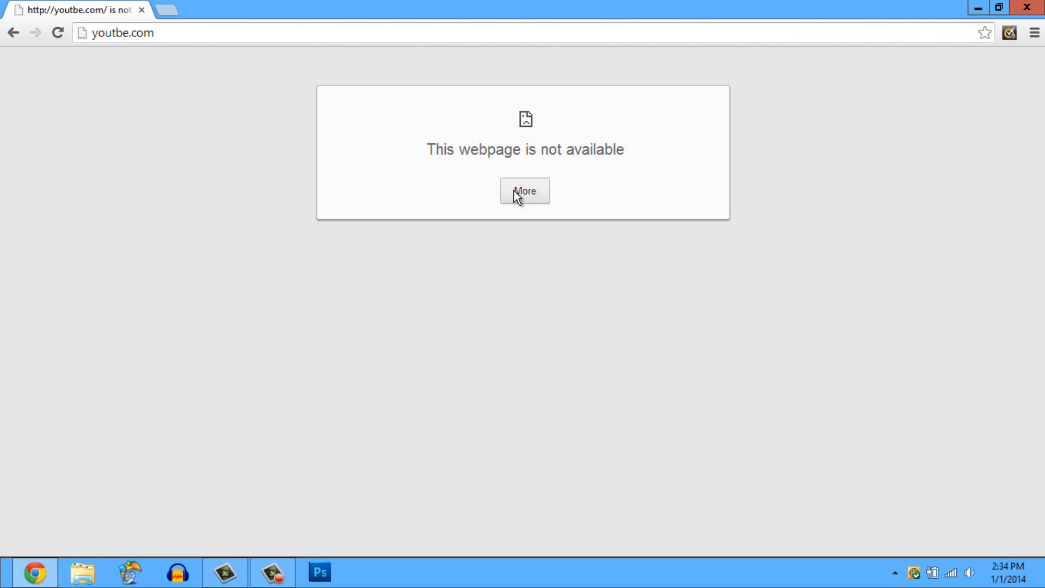
left_click(517, 191)
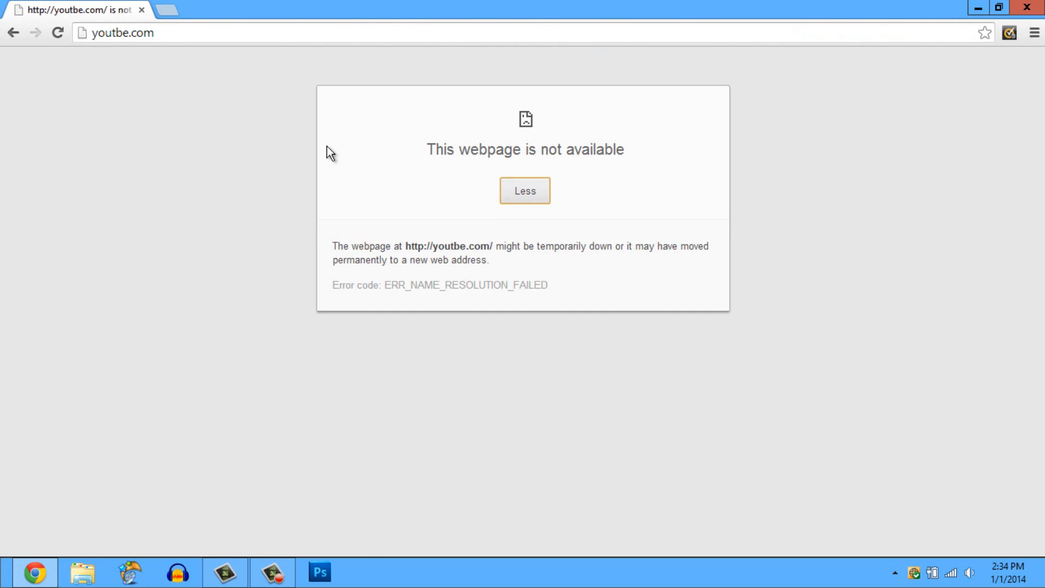
Go to youtube.com in the open browser tab
left_click(171, 33)
type("youtube")
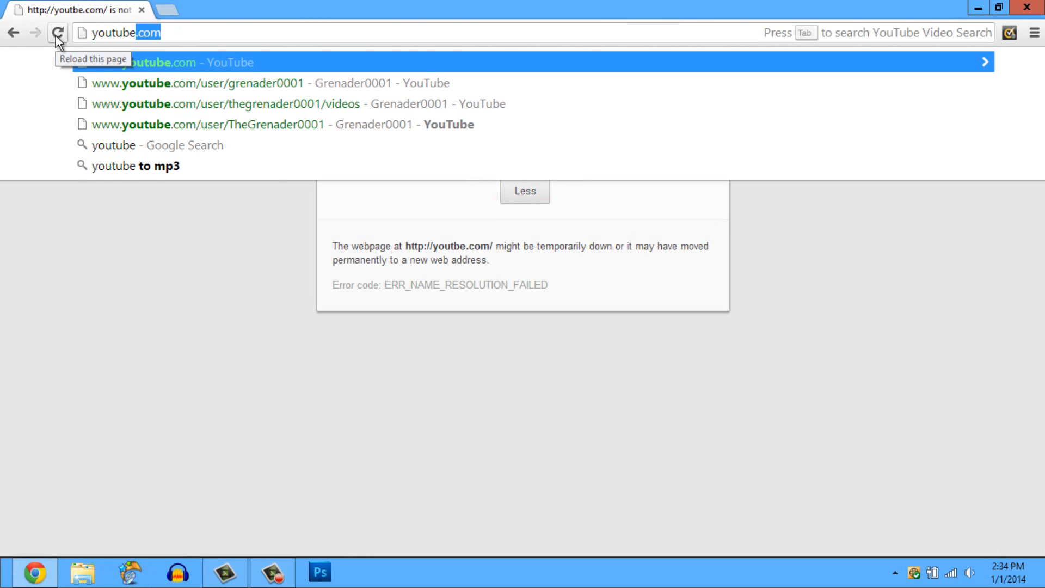
type(".com")
key("Return")
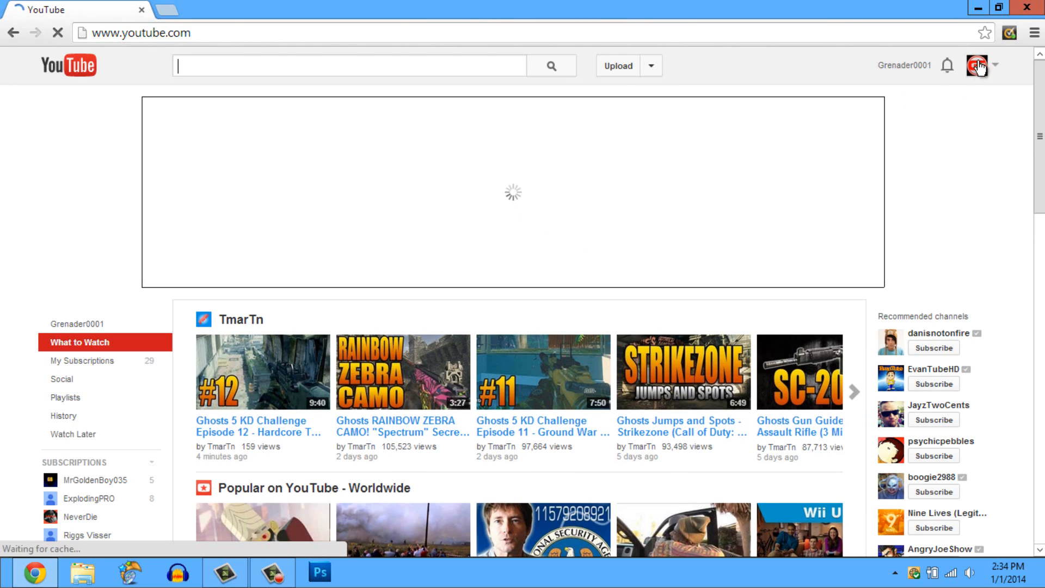
Reopen the Top 5 Non-Copyrighted Dubstep Songs 2013 video from the account's watch history and pause it
left_click(978, 66)
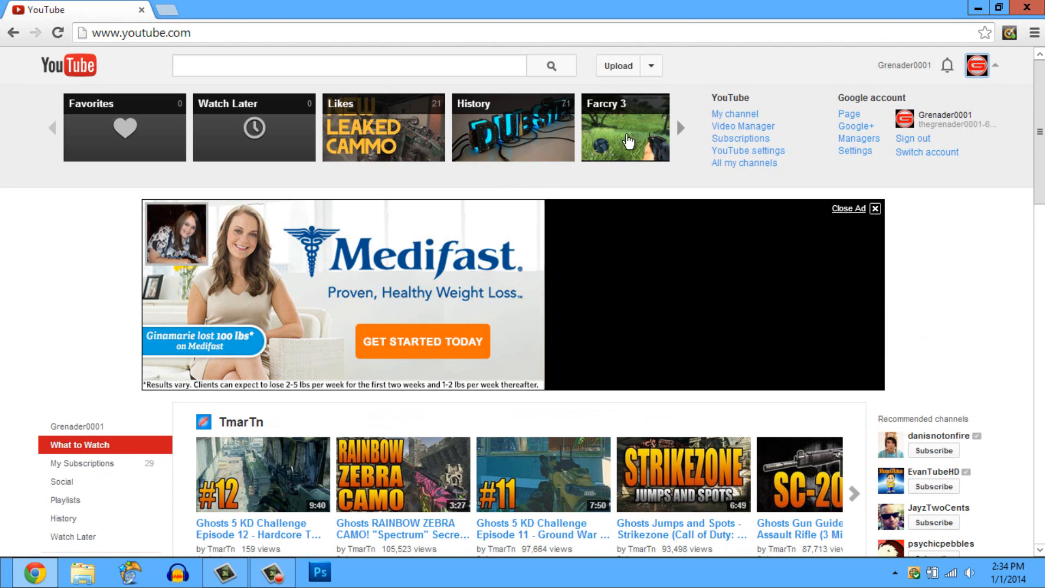
left_click(558, 137)
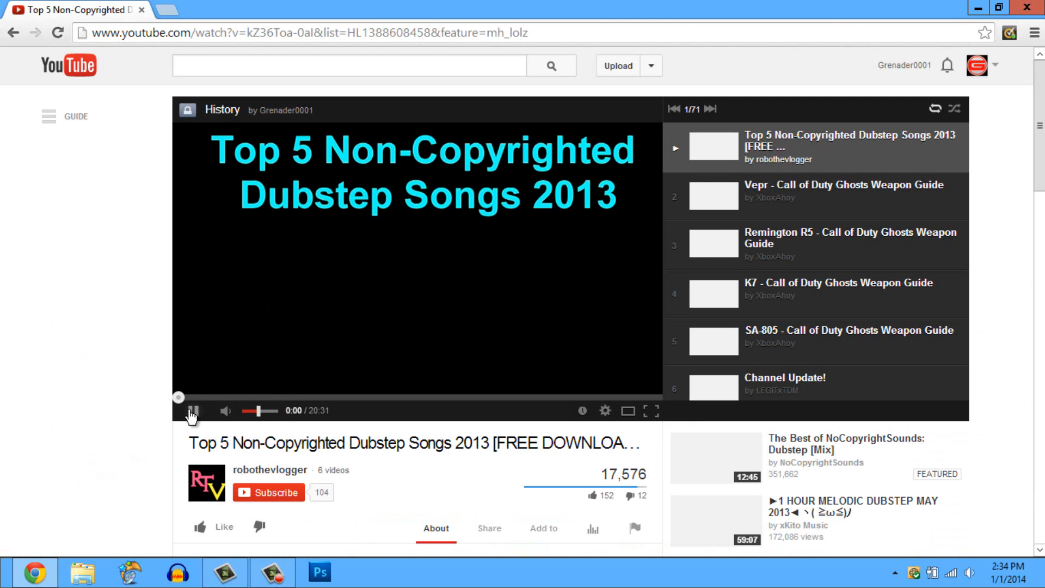
left_click(191, 411)
Show the full description of the reopened dubstep video and examine its songs and MediaFire download links
scroll(430, 229, "down", 3)
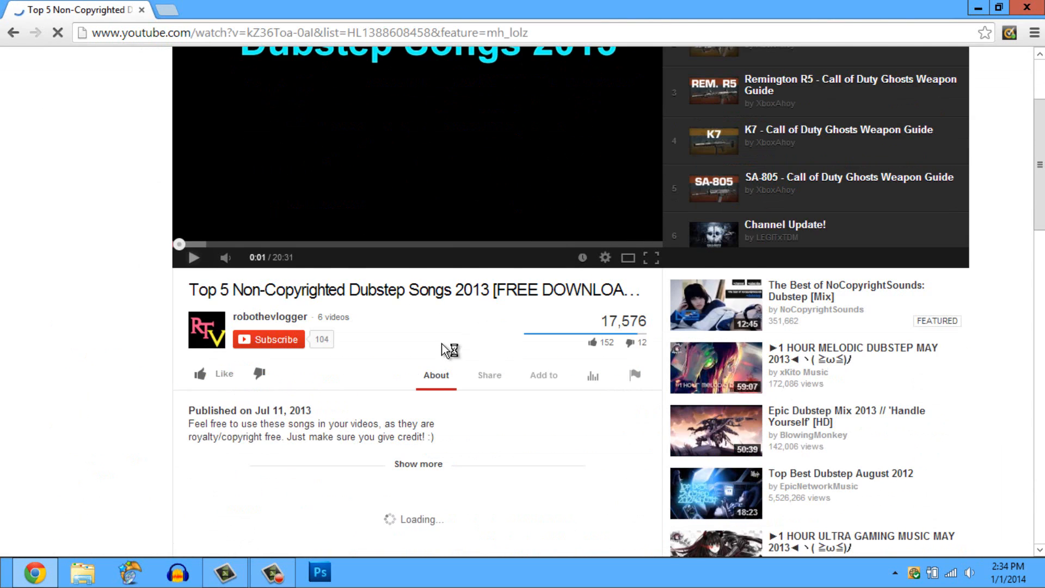
scroll(420, 362, "down", 2)
left_click(419, 389)
scroll(388, 387, "down", 4)
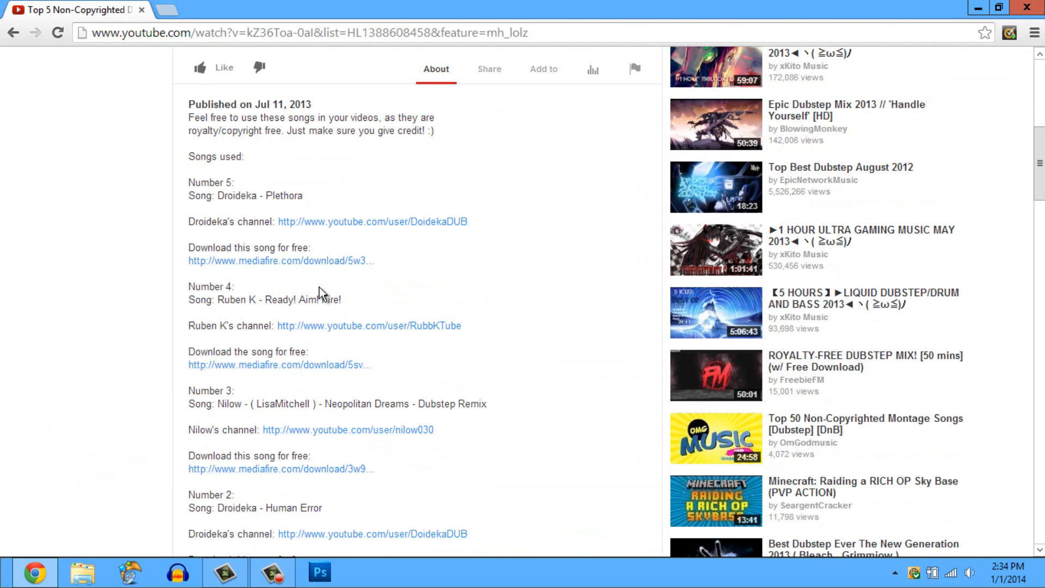
scroll(327, 294, "up", 8)
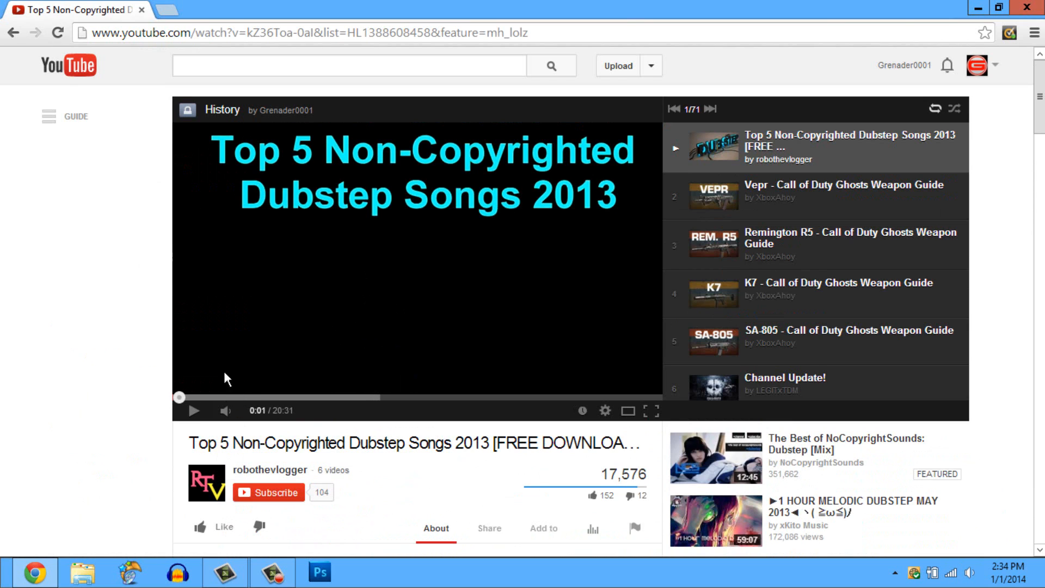
Copy the full URL of the dubstep video and replace its tab with a new blank one
left_click_drag(554, 33, 55, 30)
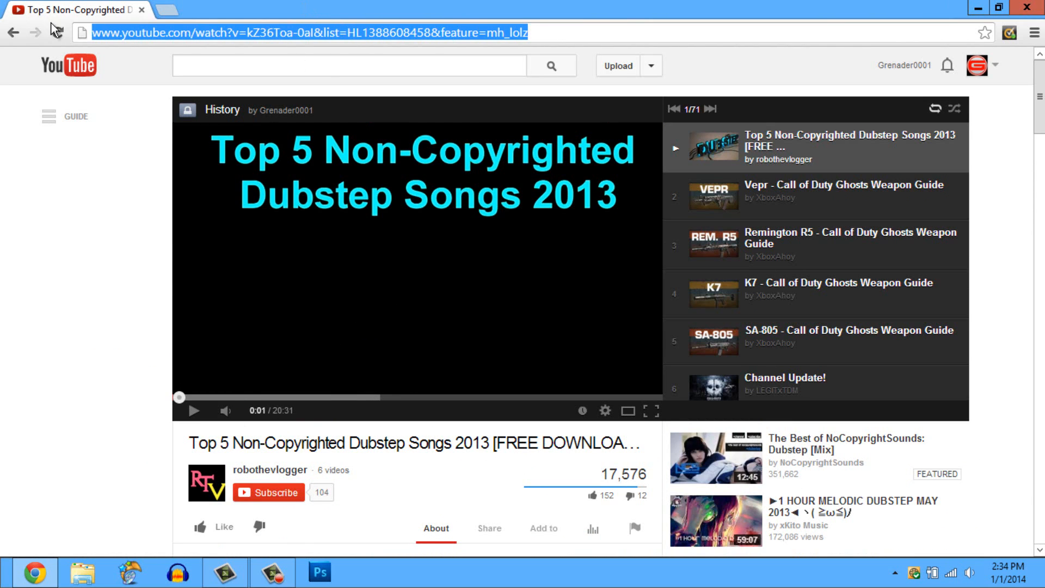
left_click(164, 12)
left_click(142, 10)
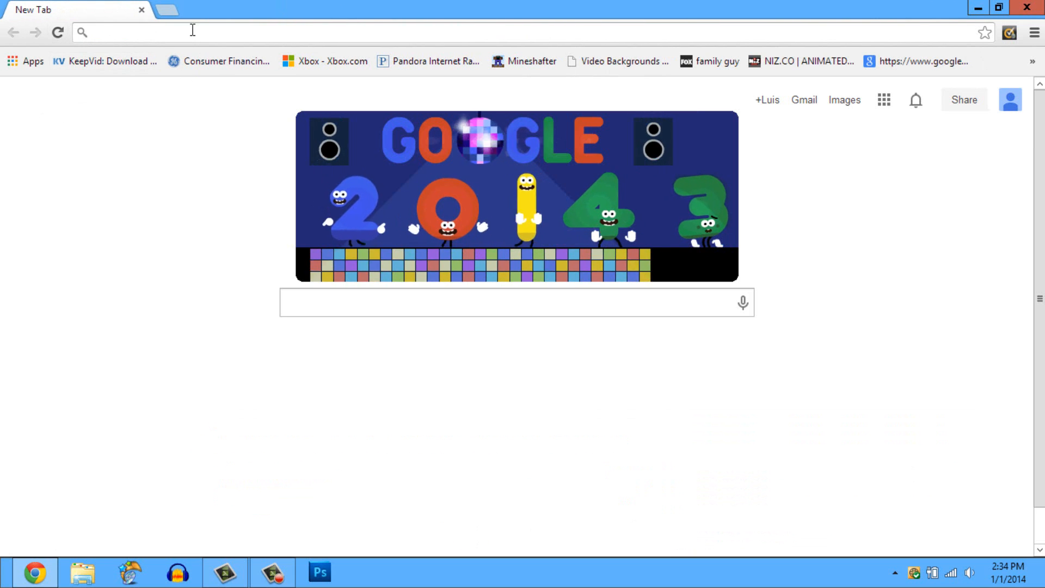
Search Google for "youtube to mp3" and open the YouTube to mp3 Converter result at youtube-mp3.org
type("youtube ")
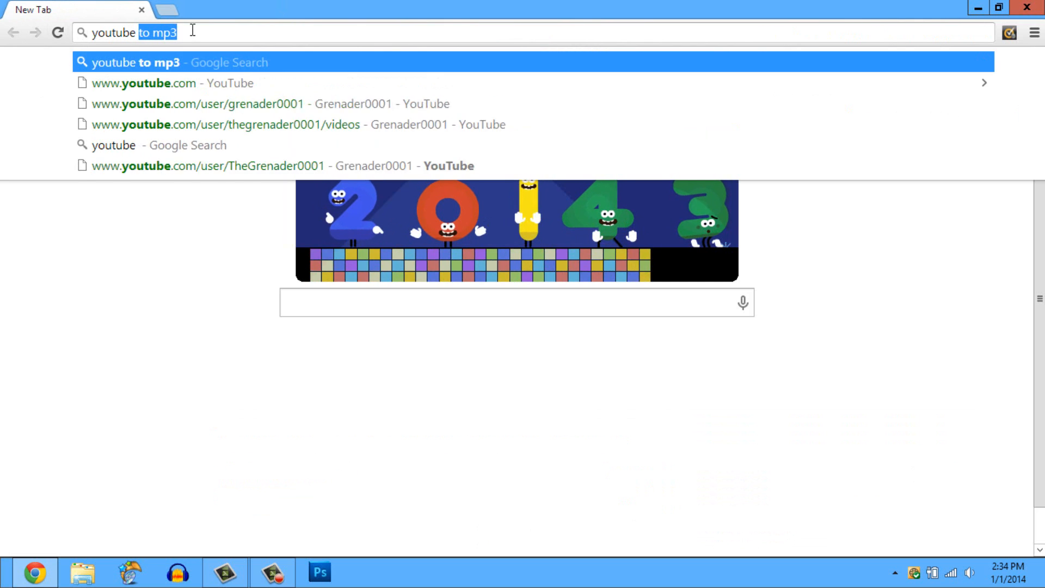
type("to mp")
key("Return")
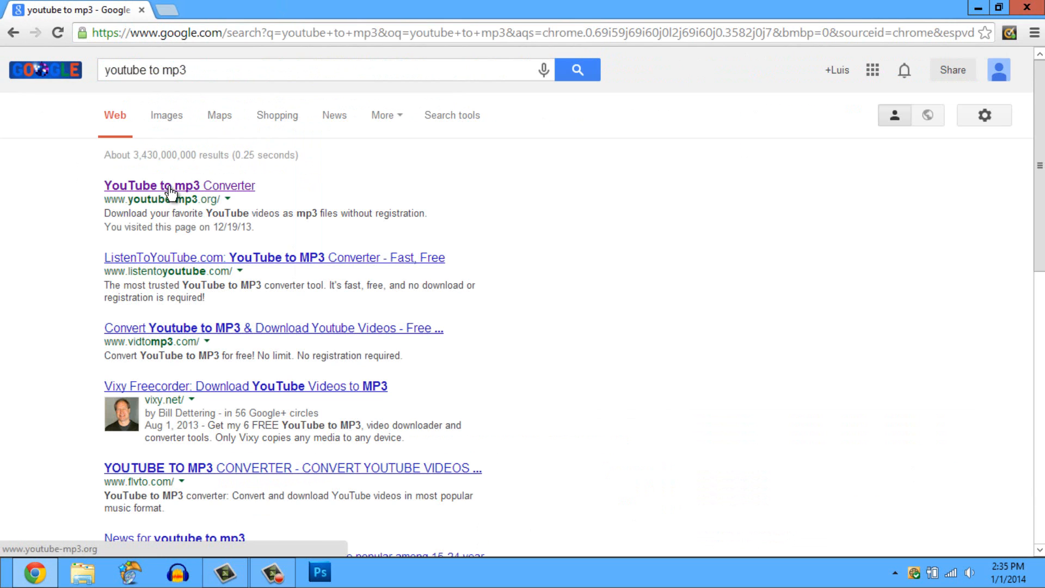
left_click(170, 191)
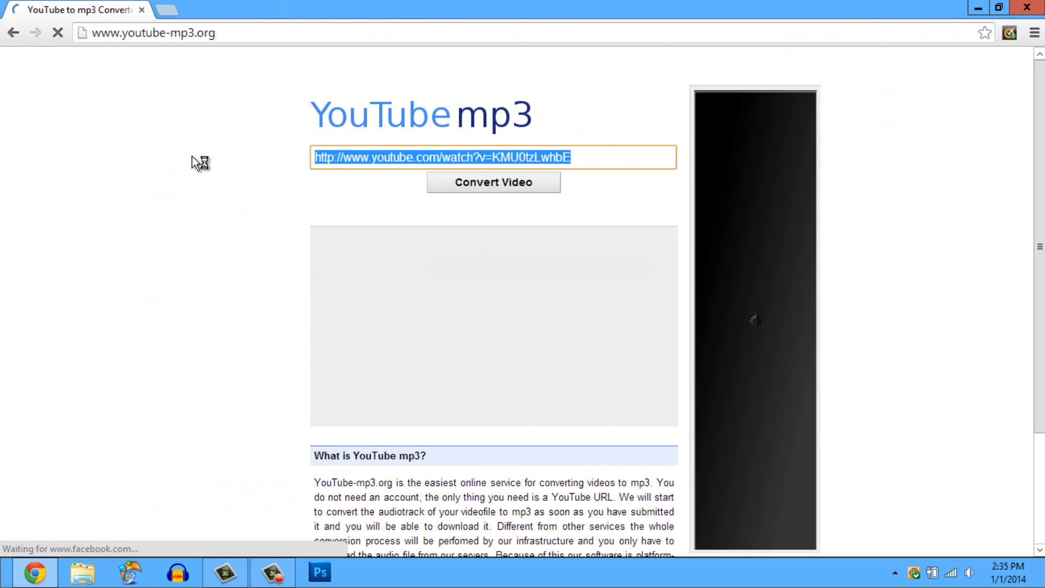
Try to convert the dubstep video to MP3 by submitting its copied URL in place of the sample link
key("BackSpace")
key("ctrl+v")
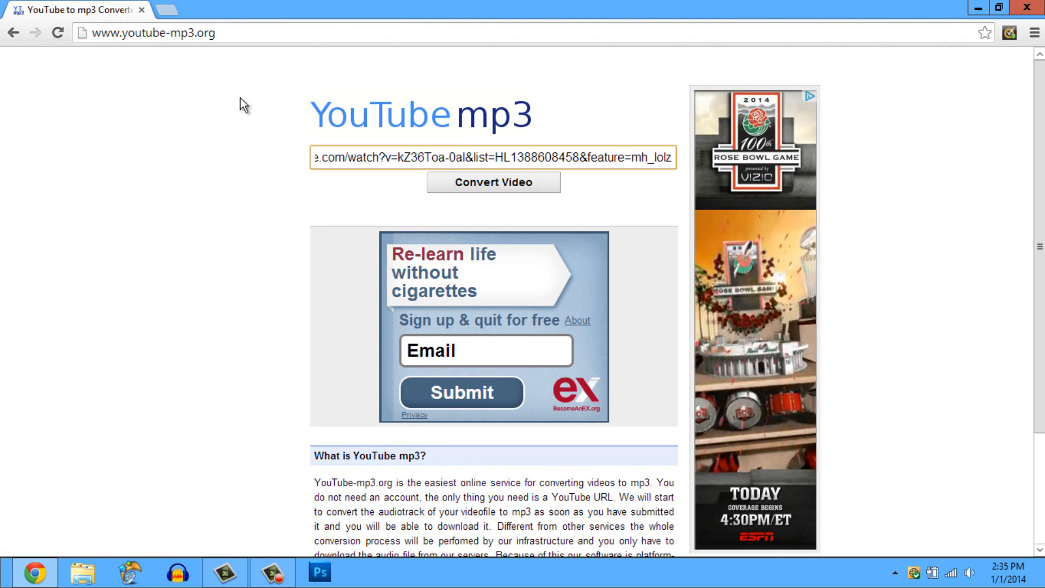
left_click(446, 188)
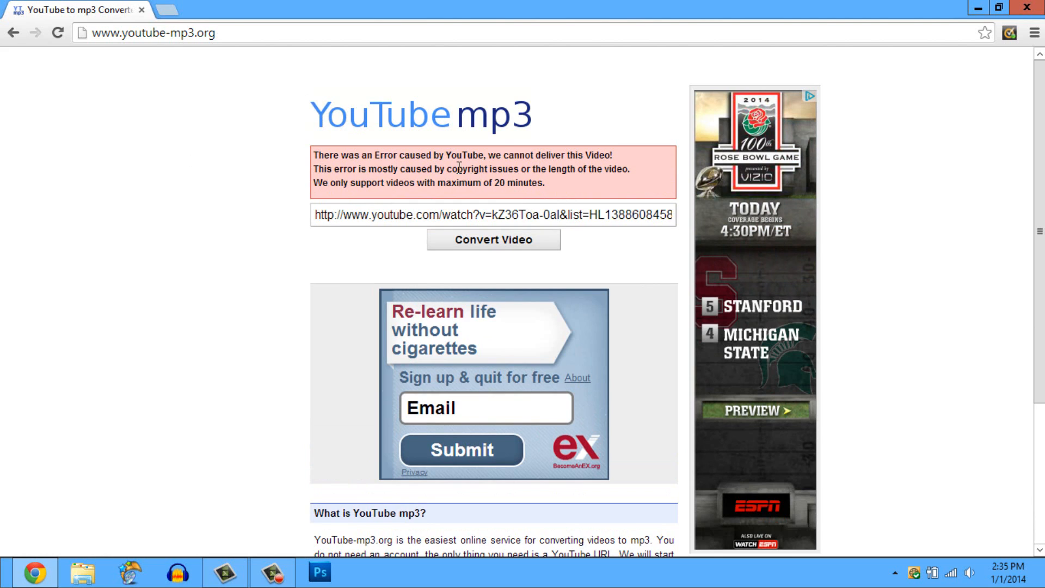
Close the converter page and the browser window to return to Camtasia Studio
left_click(167, 11)
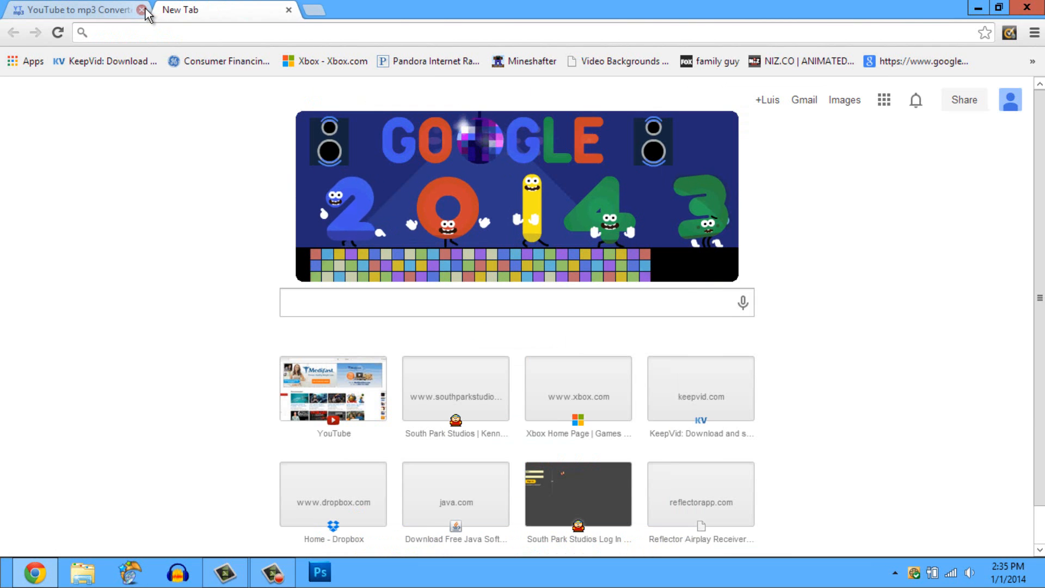
left_click(142, 10)
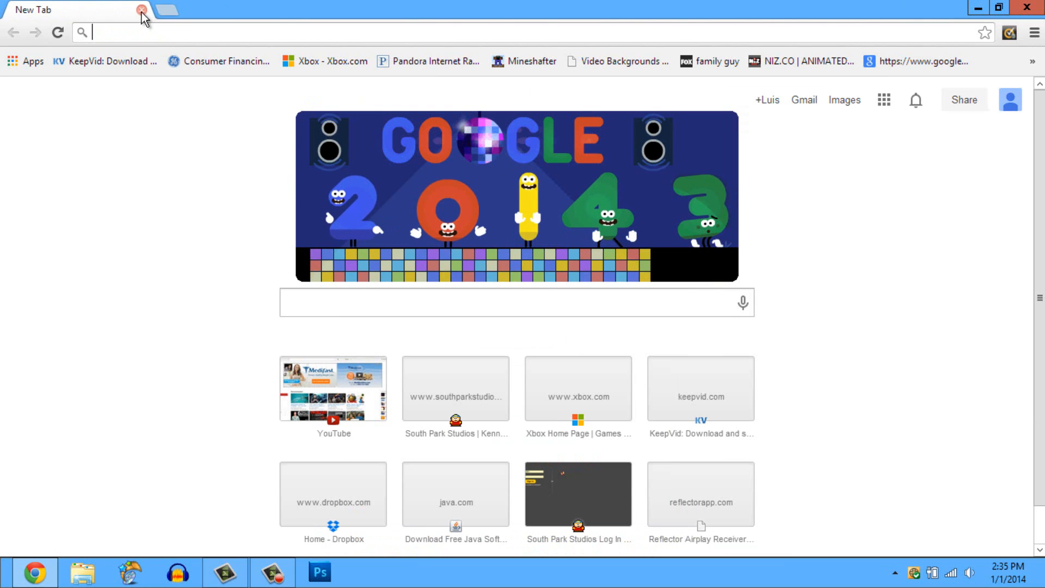
left_click(140, 11)
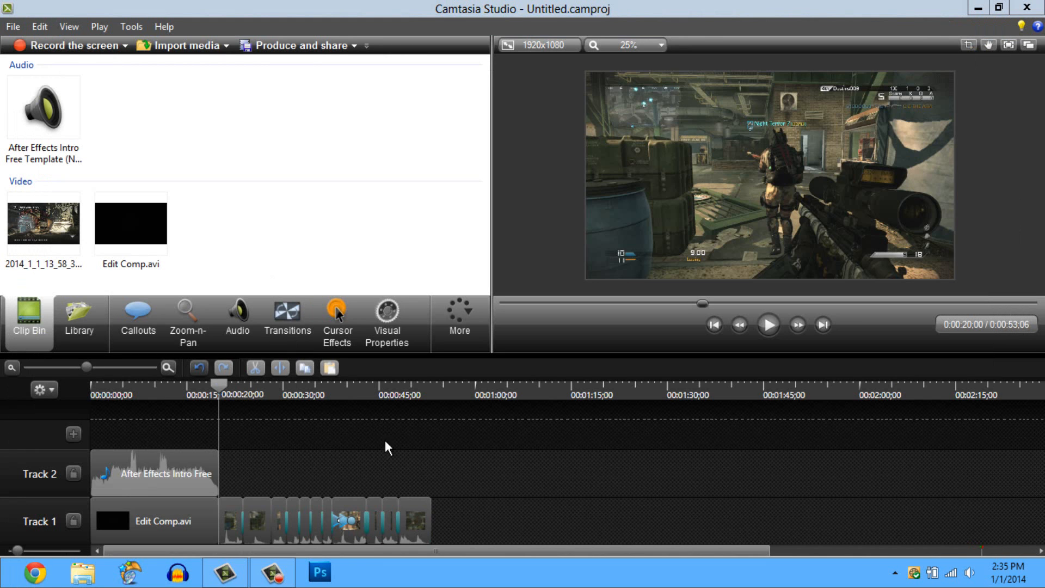
Move the playhead to the end of the montage, look through the available transitions and return to the Clip Bin
left_click_drag(217, 386, 432, 402)
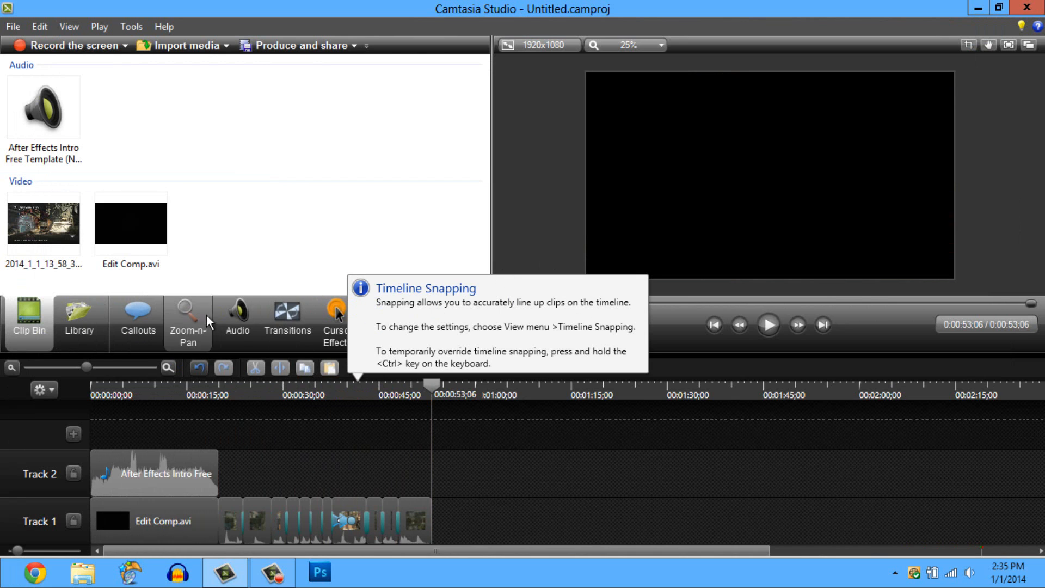
left_click(302, 320)
left_click_drag(480, 168, 482, 109)
left_click(21, 331)
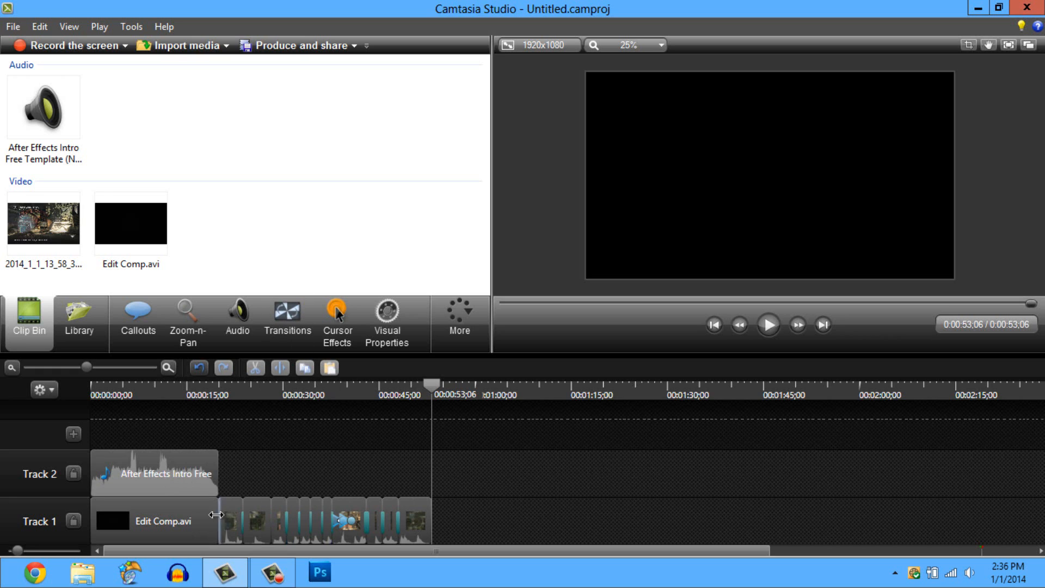
View the gameplay frame at 0:00:23;29, and return the playhead to the end of the intro at 0:00:20;00
left_click(244, 392)
mouse_move(245, 384)
left_mouse_down()
mouse_move(285, 400)
mouse_move(243, 388)
left_mouse_up()
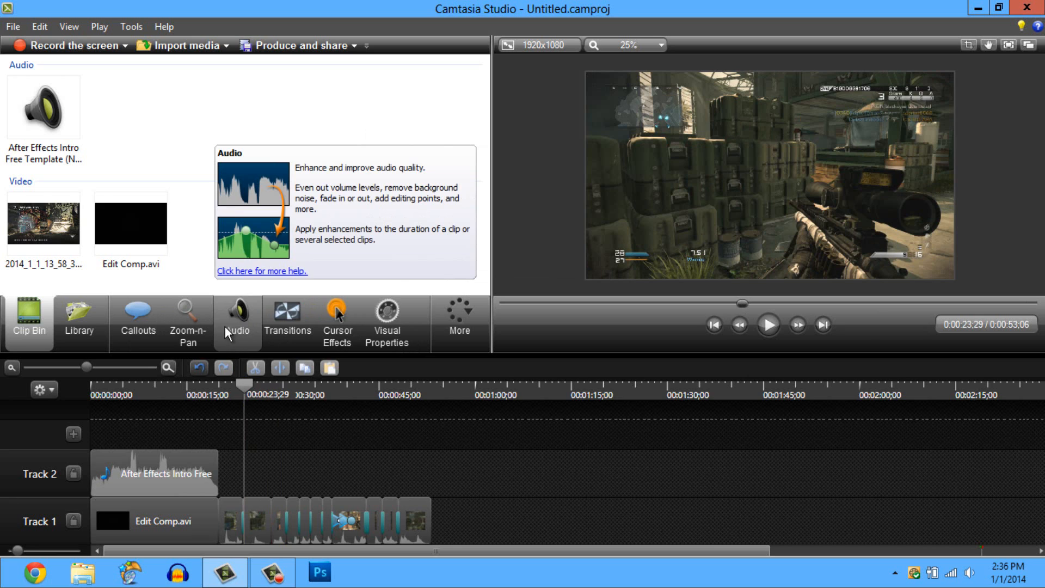
left_click(217, 393)
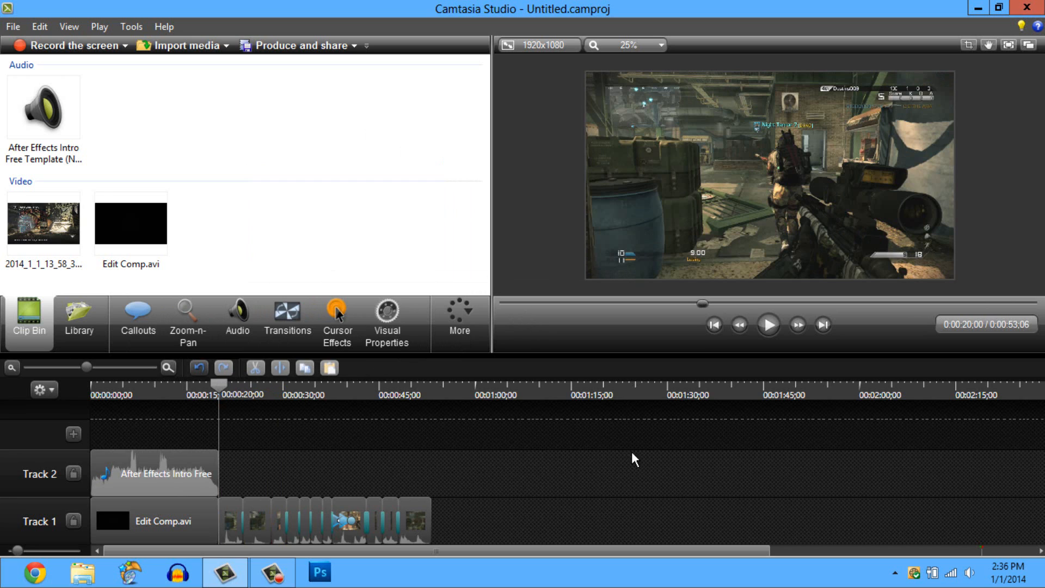
left_click(272, 572)
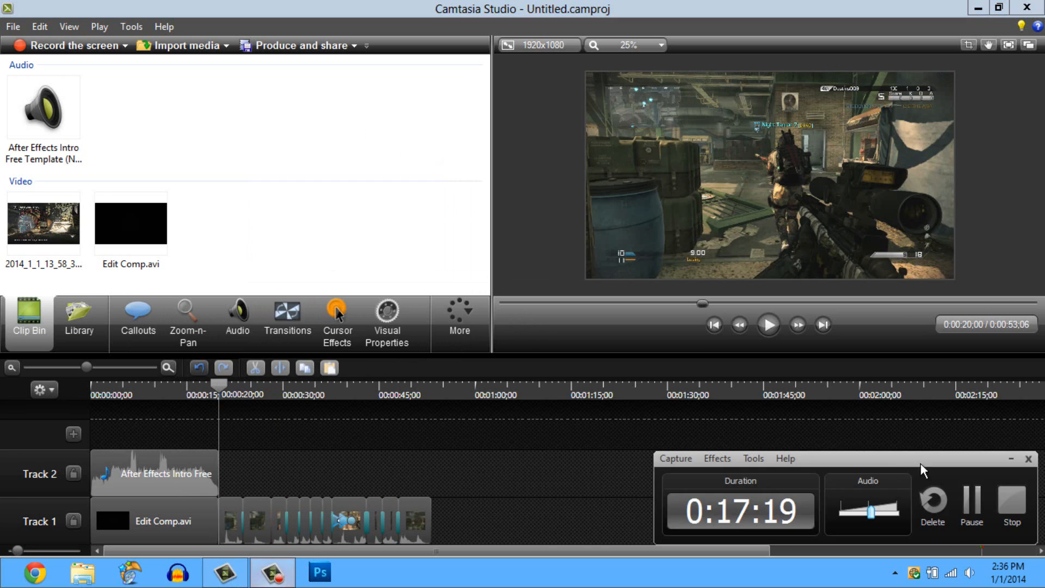